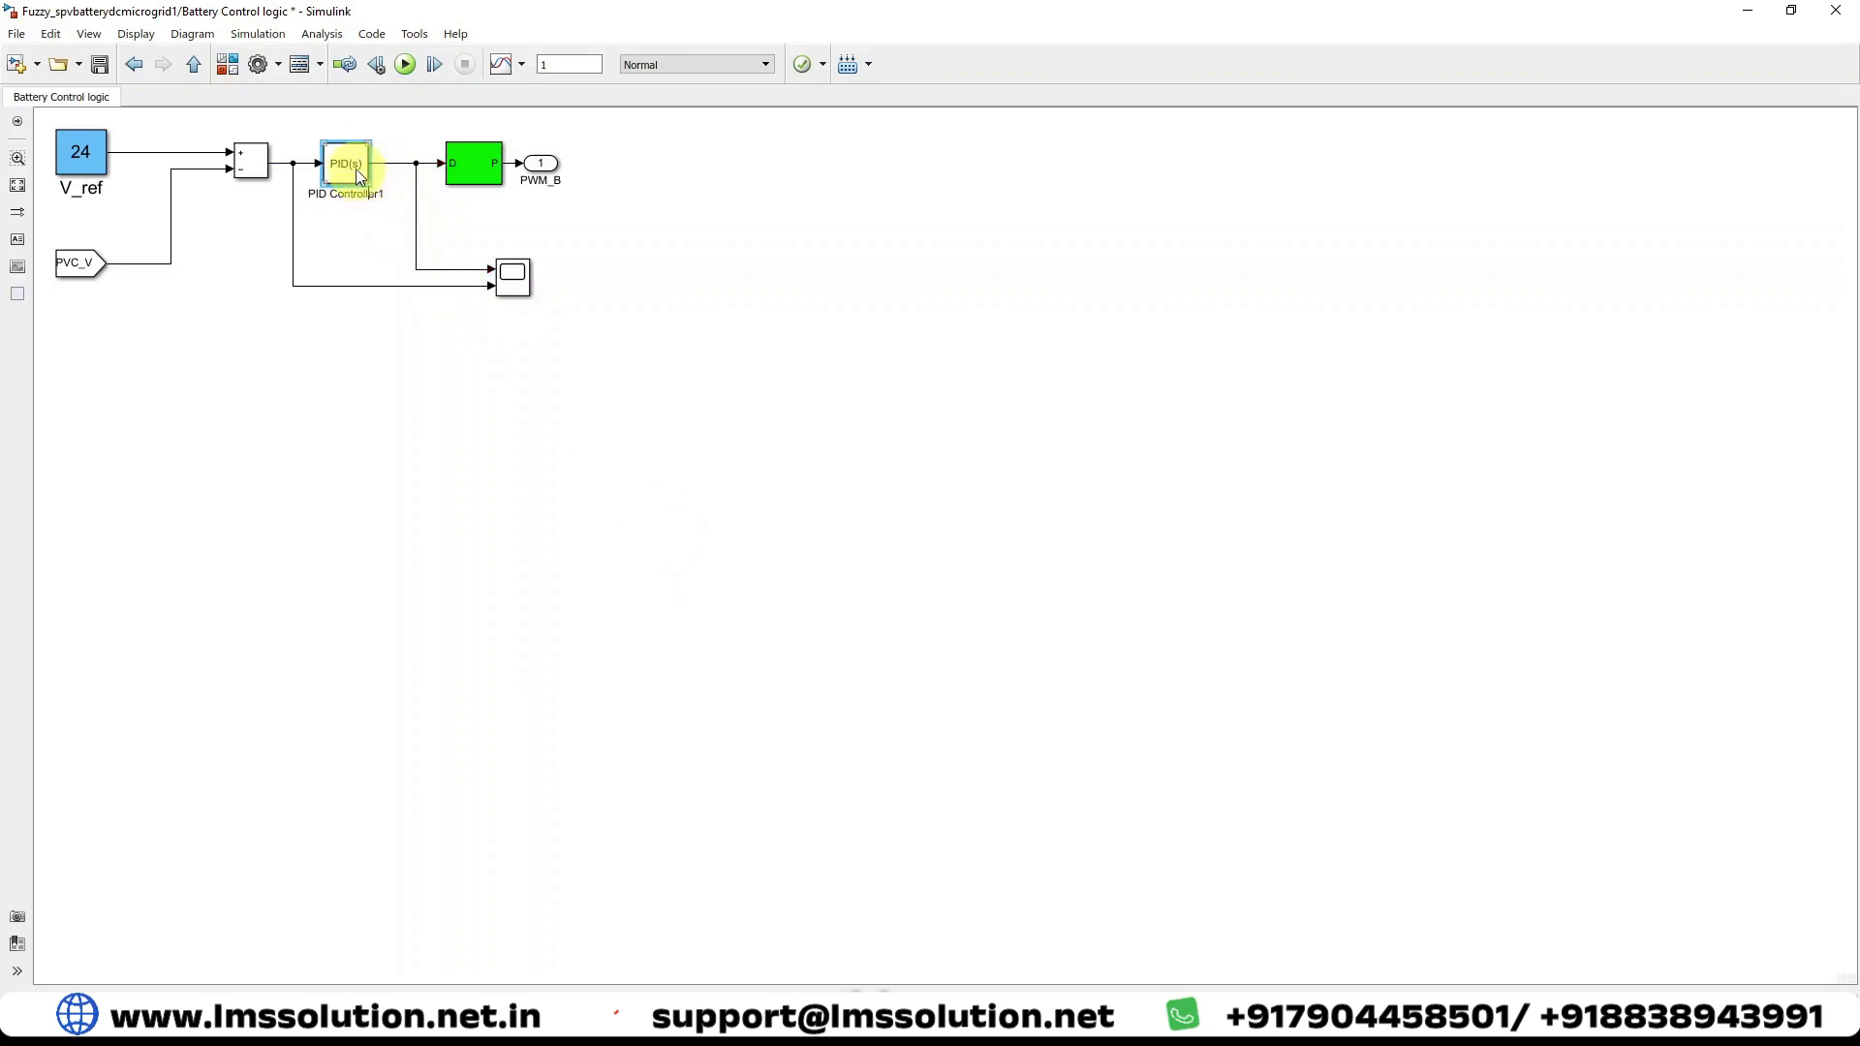
- Change the controller type of the PID Controller1 block to PI and accept the block parameters
{"action": "double_click", "coordinate": [357, 171]}
{"action": "left_click", "coordinate": [572, 316]}
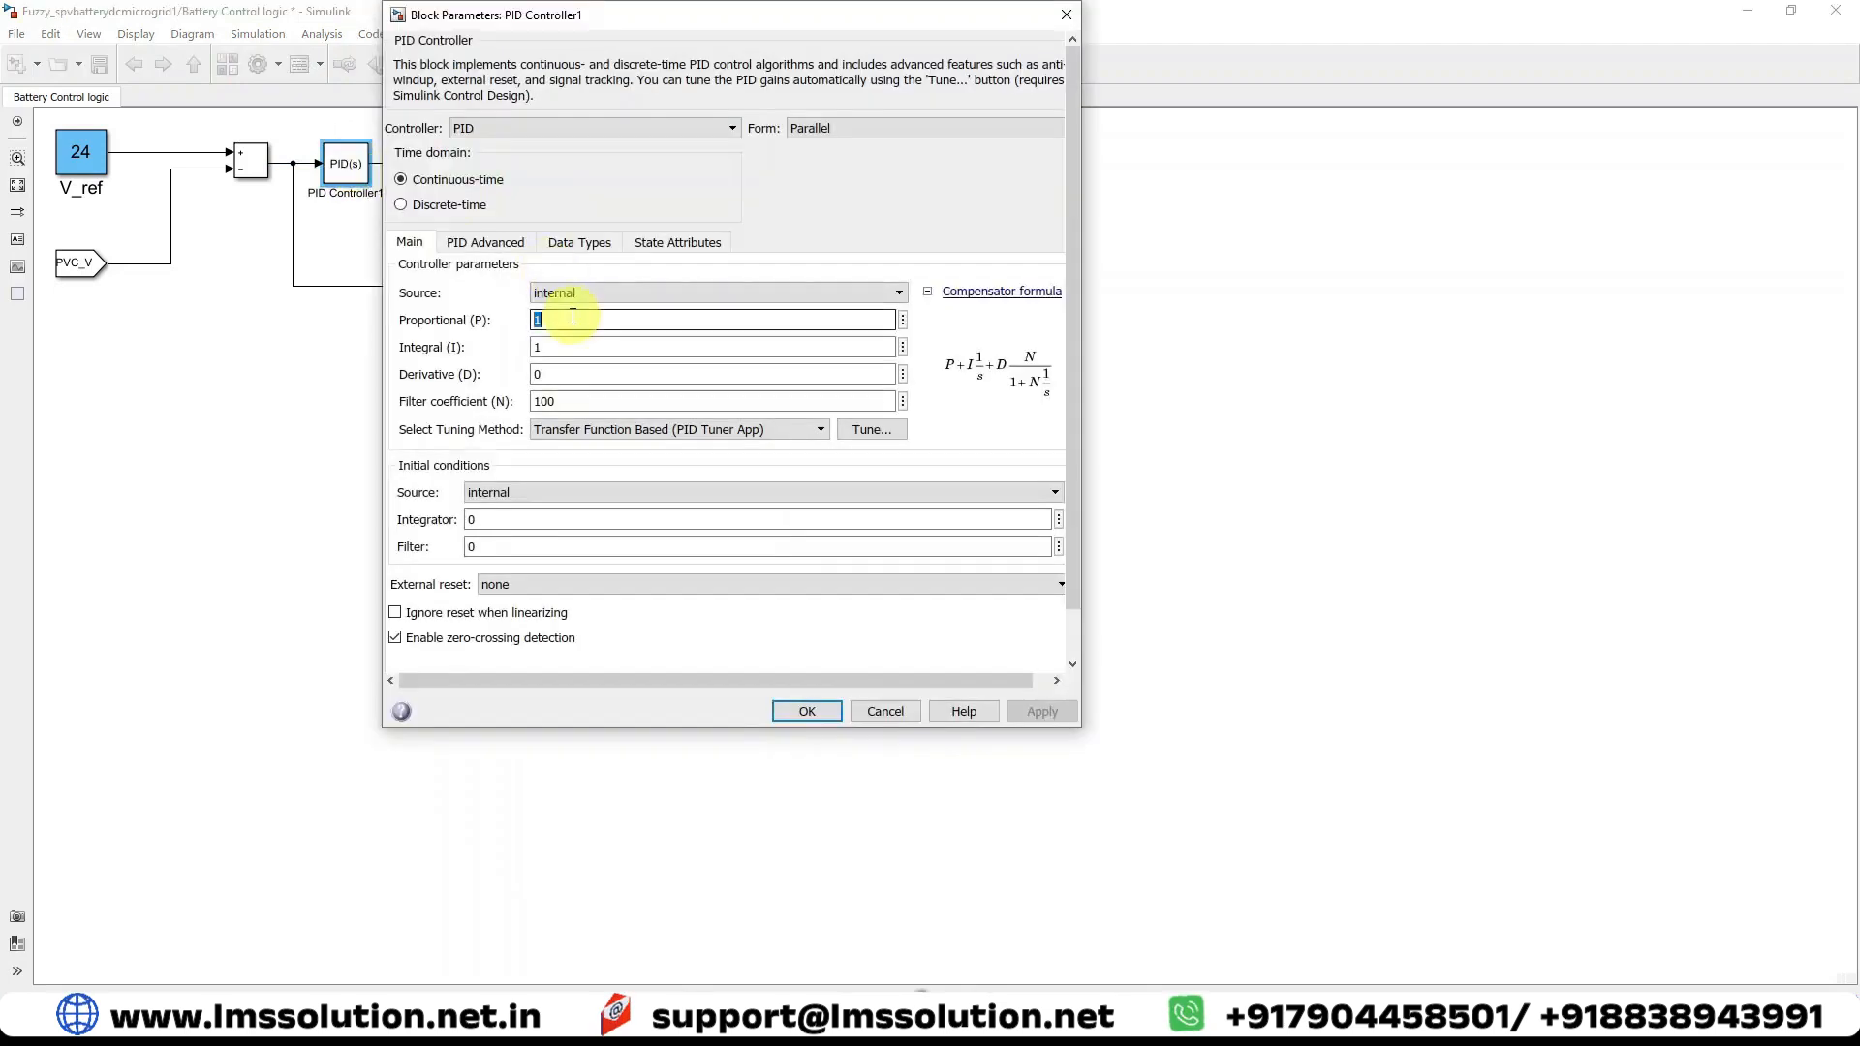
{"action": "left_click", "coordinate": [540, 130]}
{"action": "left_click", "coordinate": [533, 159]}
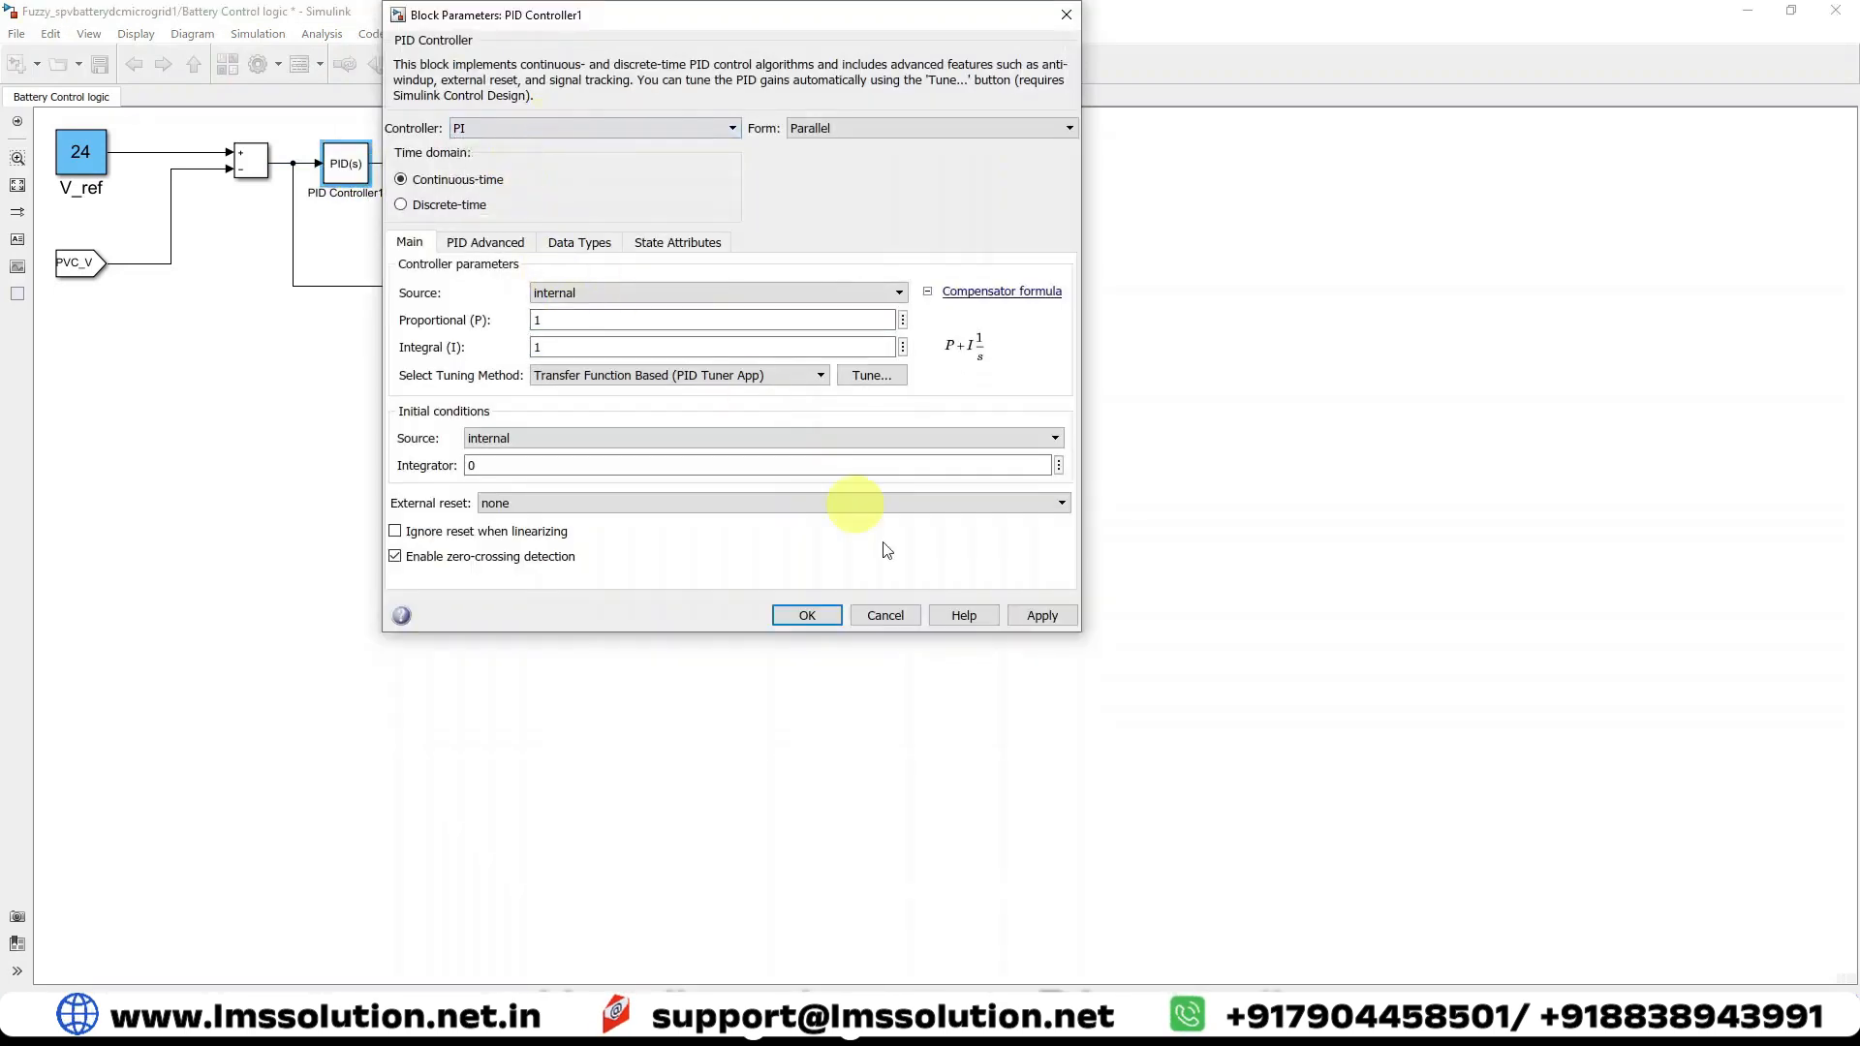
{"action": "left_click", "coordinate": [784, 616]}
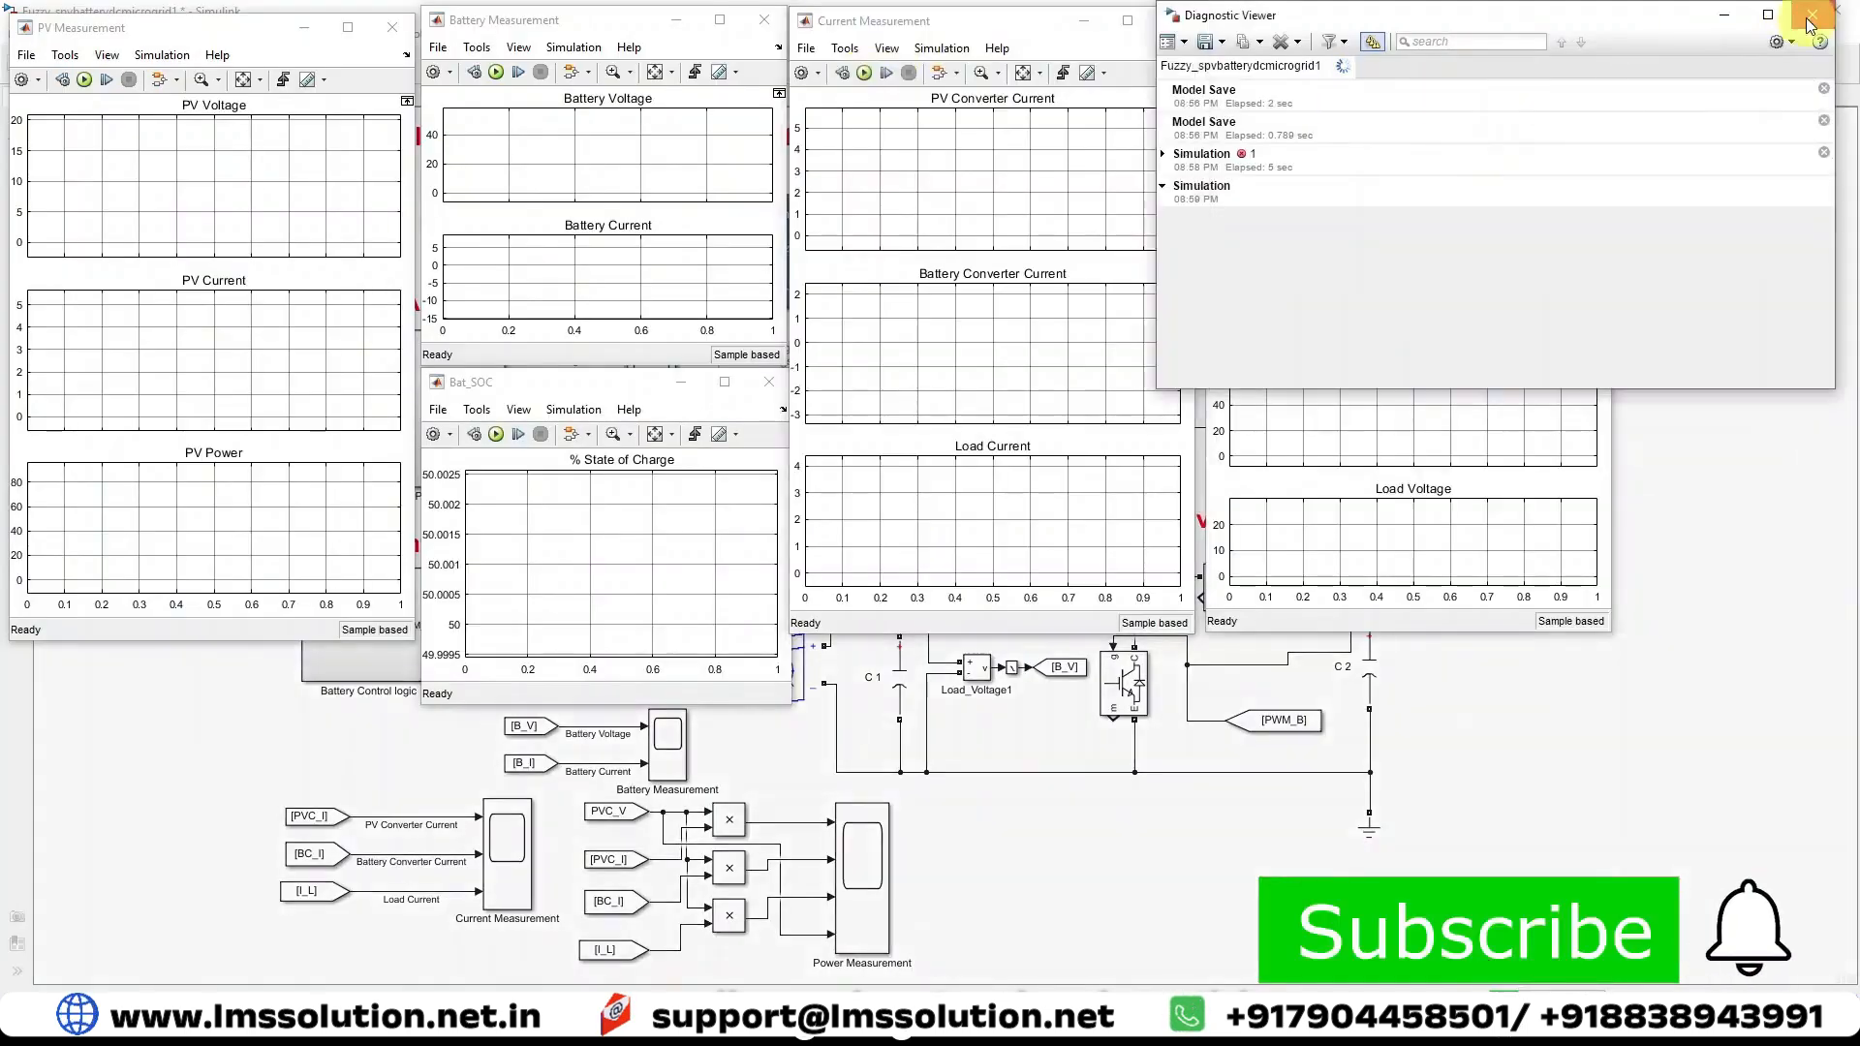
- Examine the load voltage and PV power traces while the simulation runs, and stop the simulation
{"action": "left_click", "coordinate": [1809, 26]}
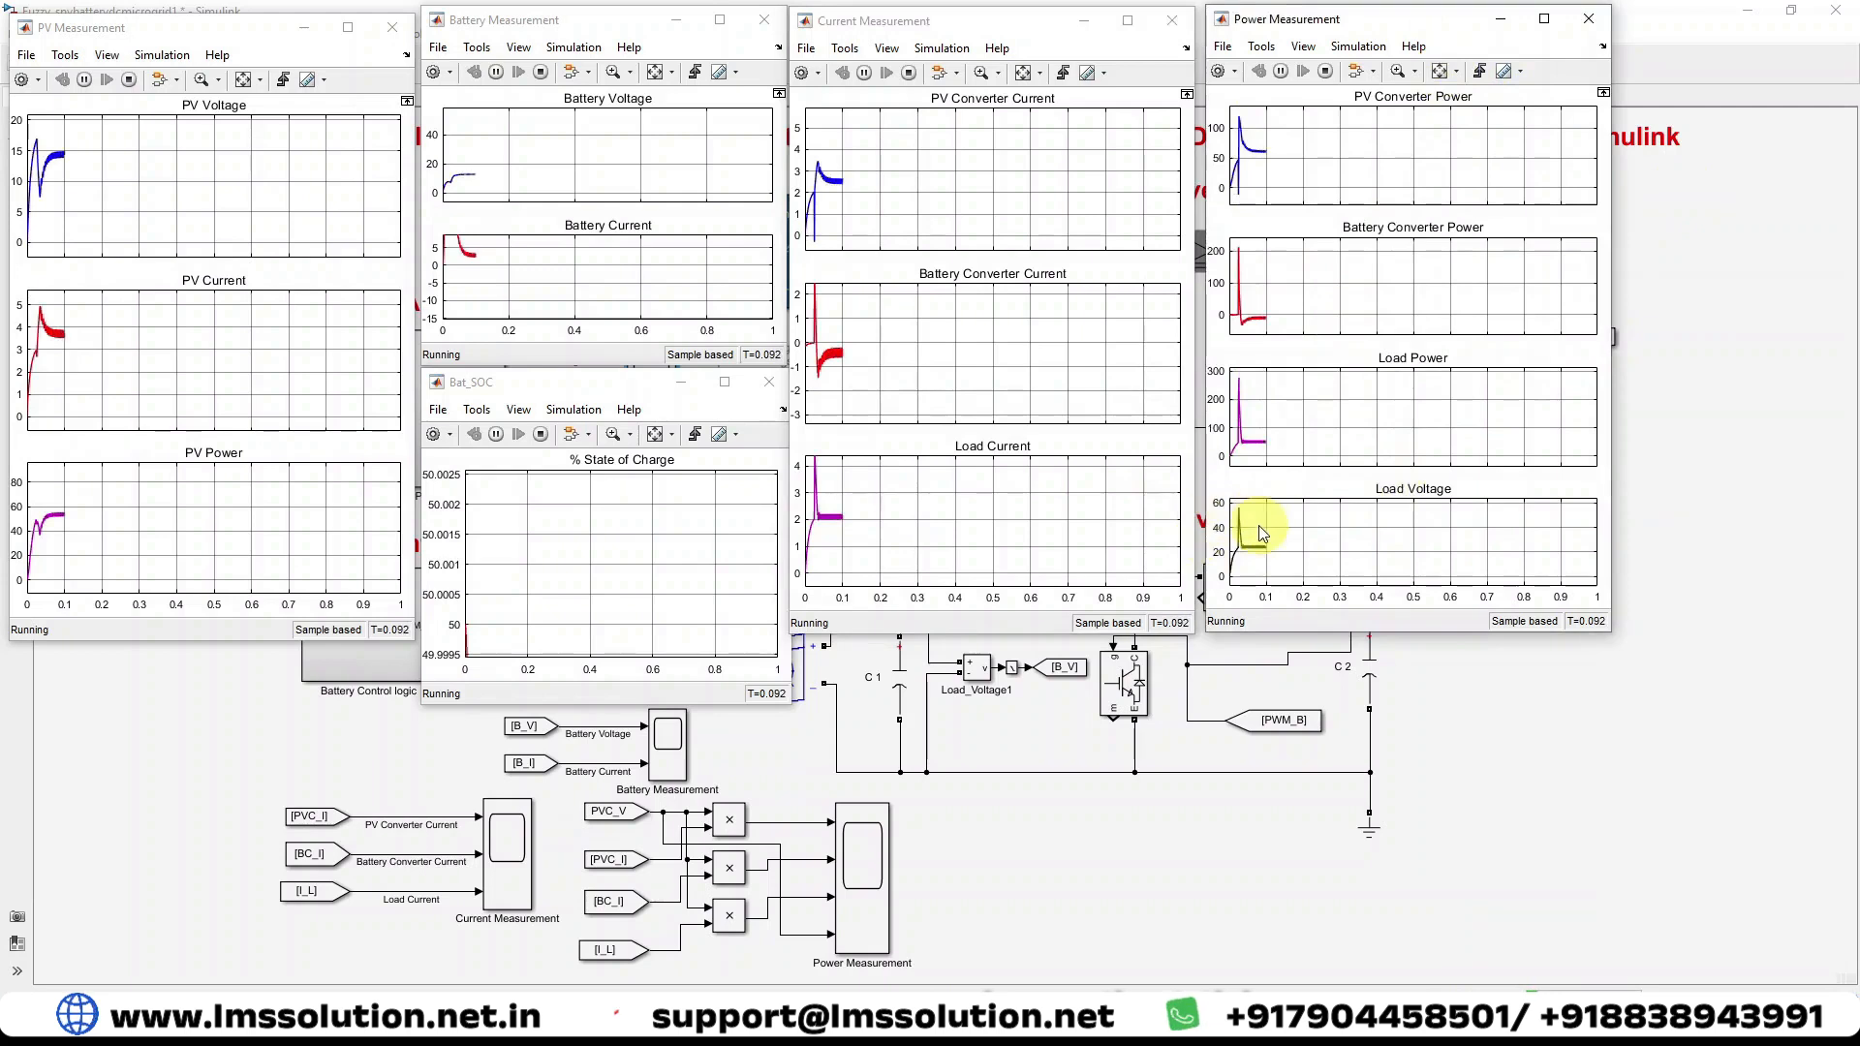
{"action": "key", "text": "F9"}
{"action": "mouse_move", "coordinate": [1267, 540]}
{"action": "left_mouse_down"}
{"action": "mouse_move", "coordinate": [1229, 498]}
{"action": "mouse_move", "coordinate": [1281, 572]}
{"action": "left_mouse_up"}
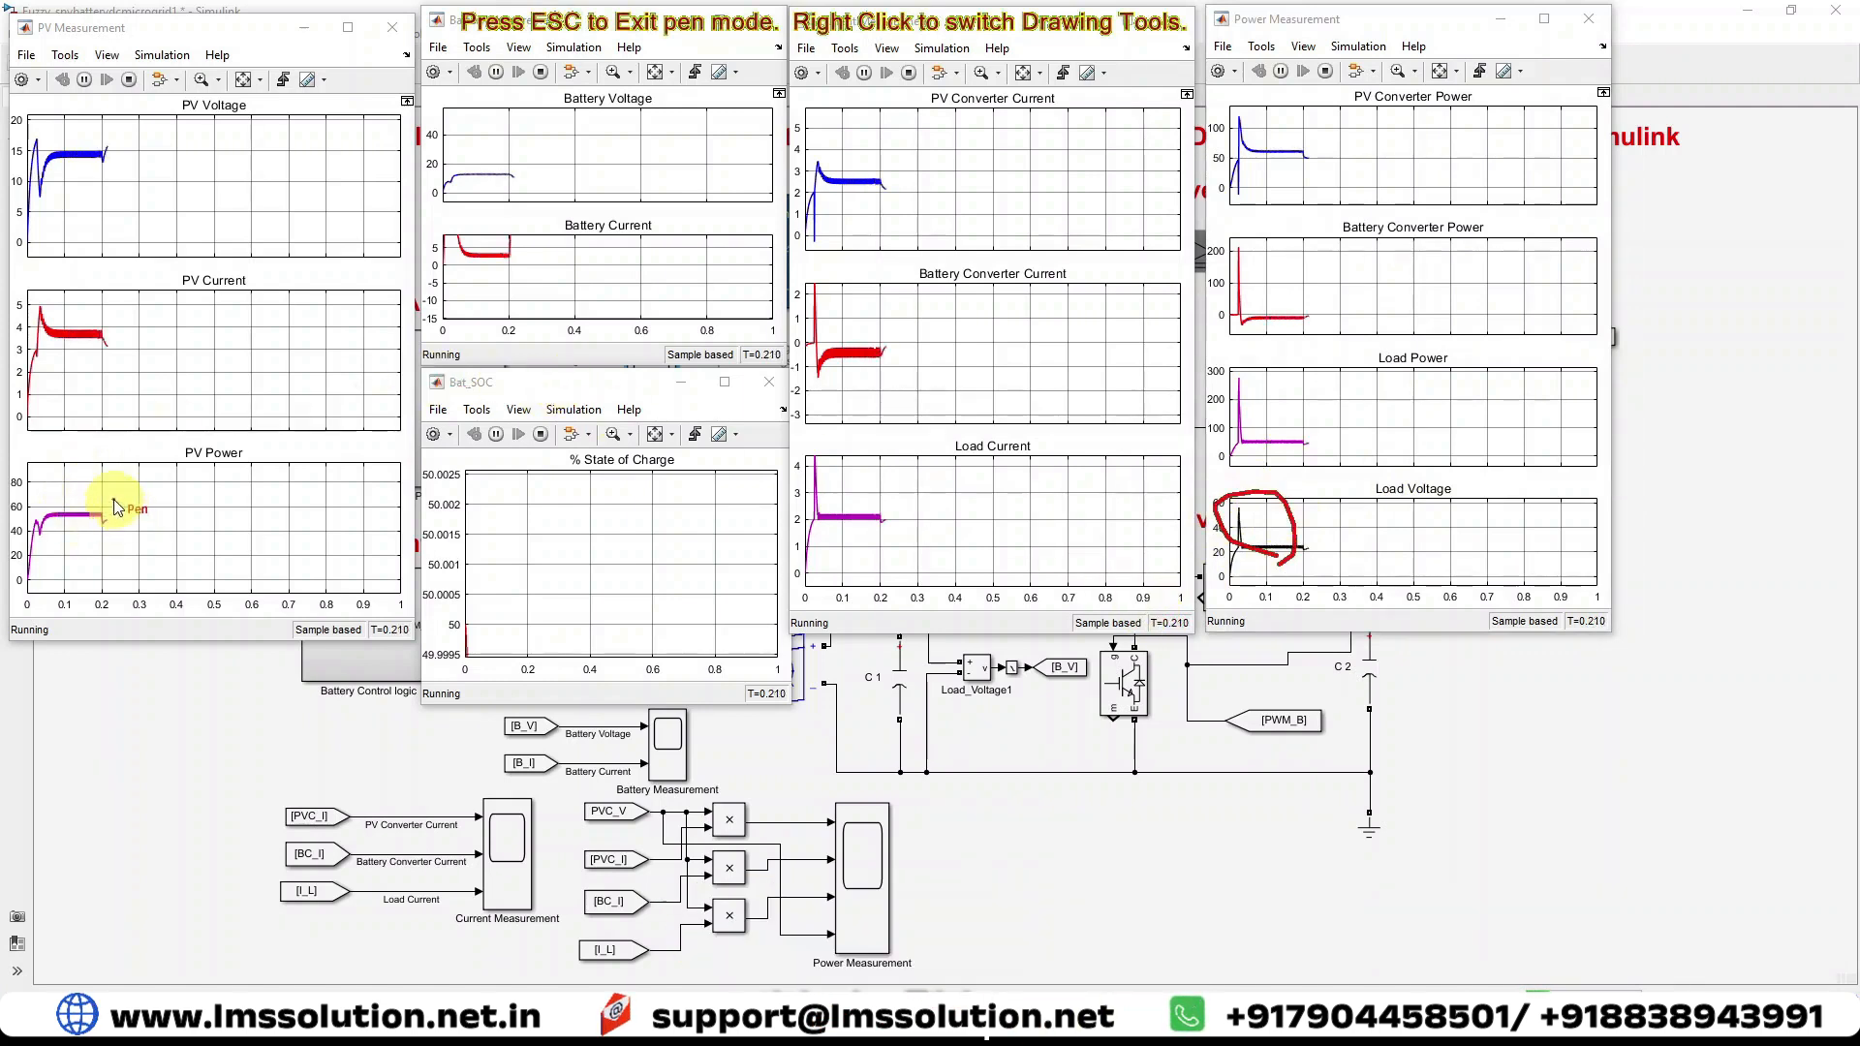
{"action": "left_click_drag", "start_coordinate": [112, 499], "coordinate": [104, 496]}
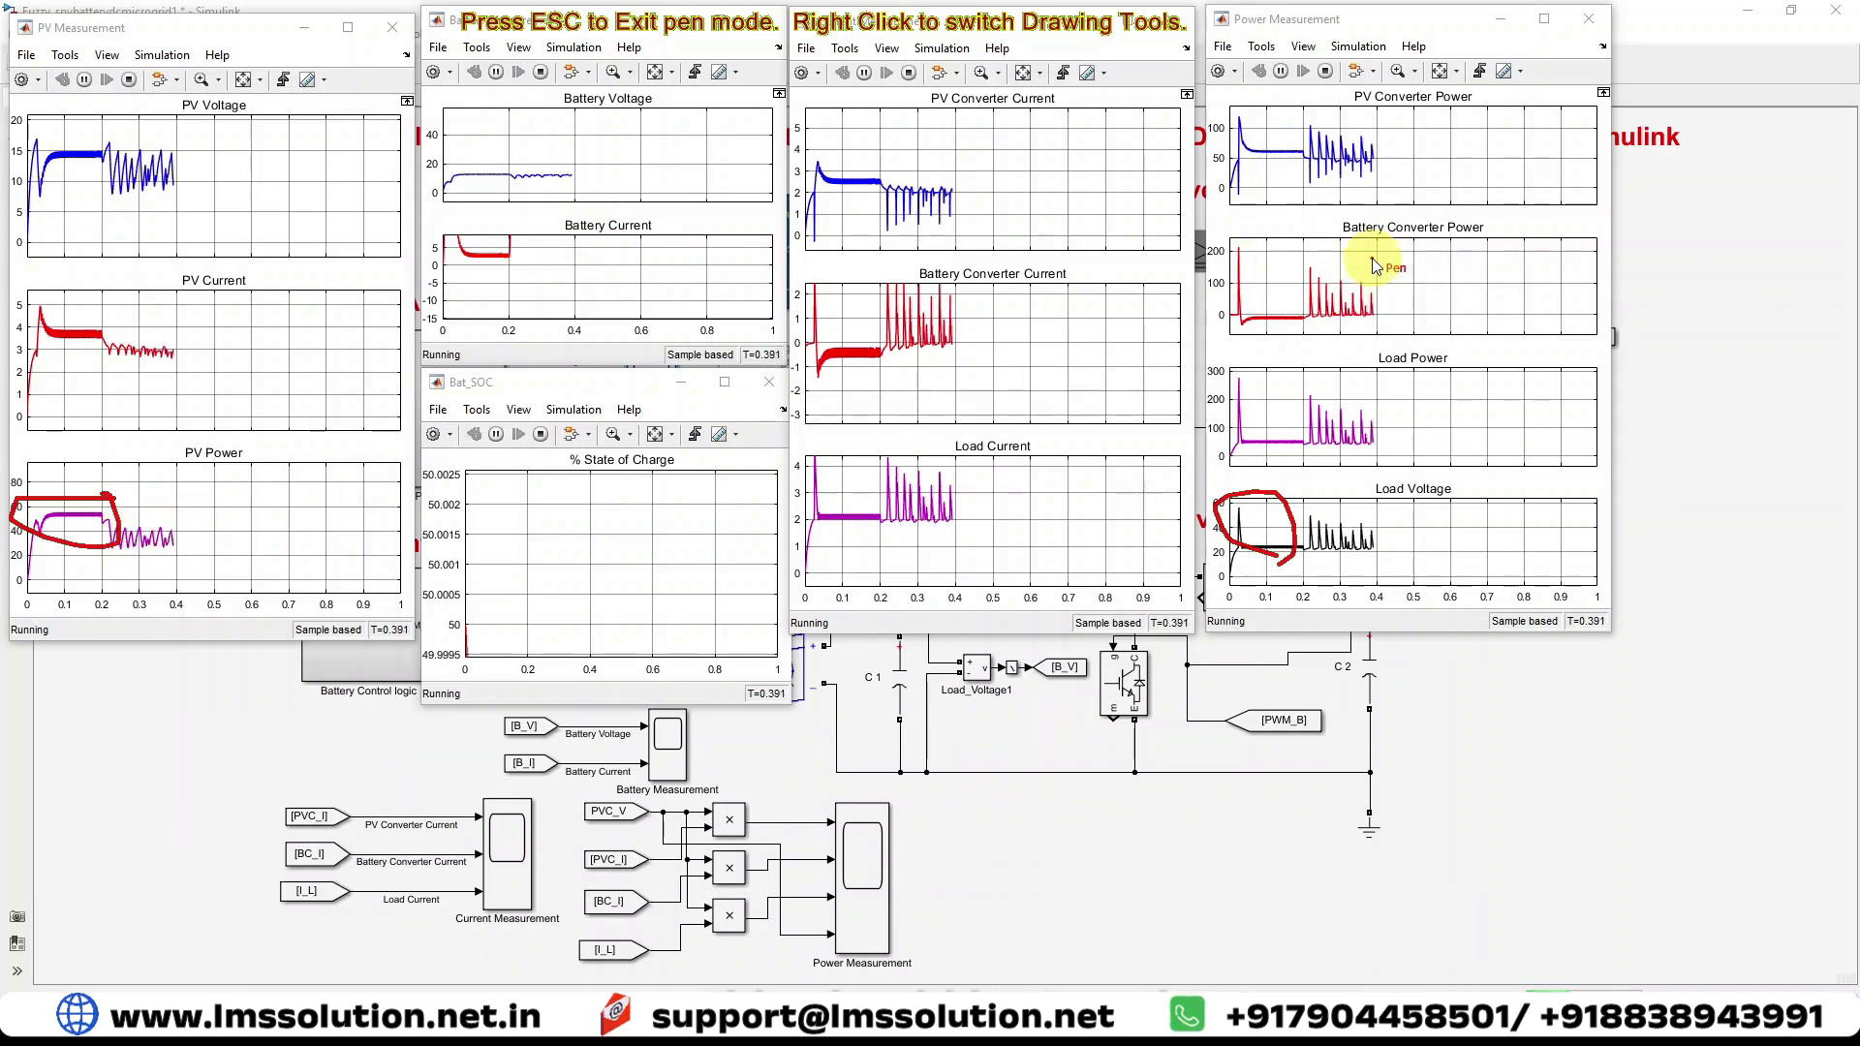
{"action": "key", "text": "Escape"}
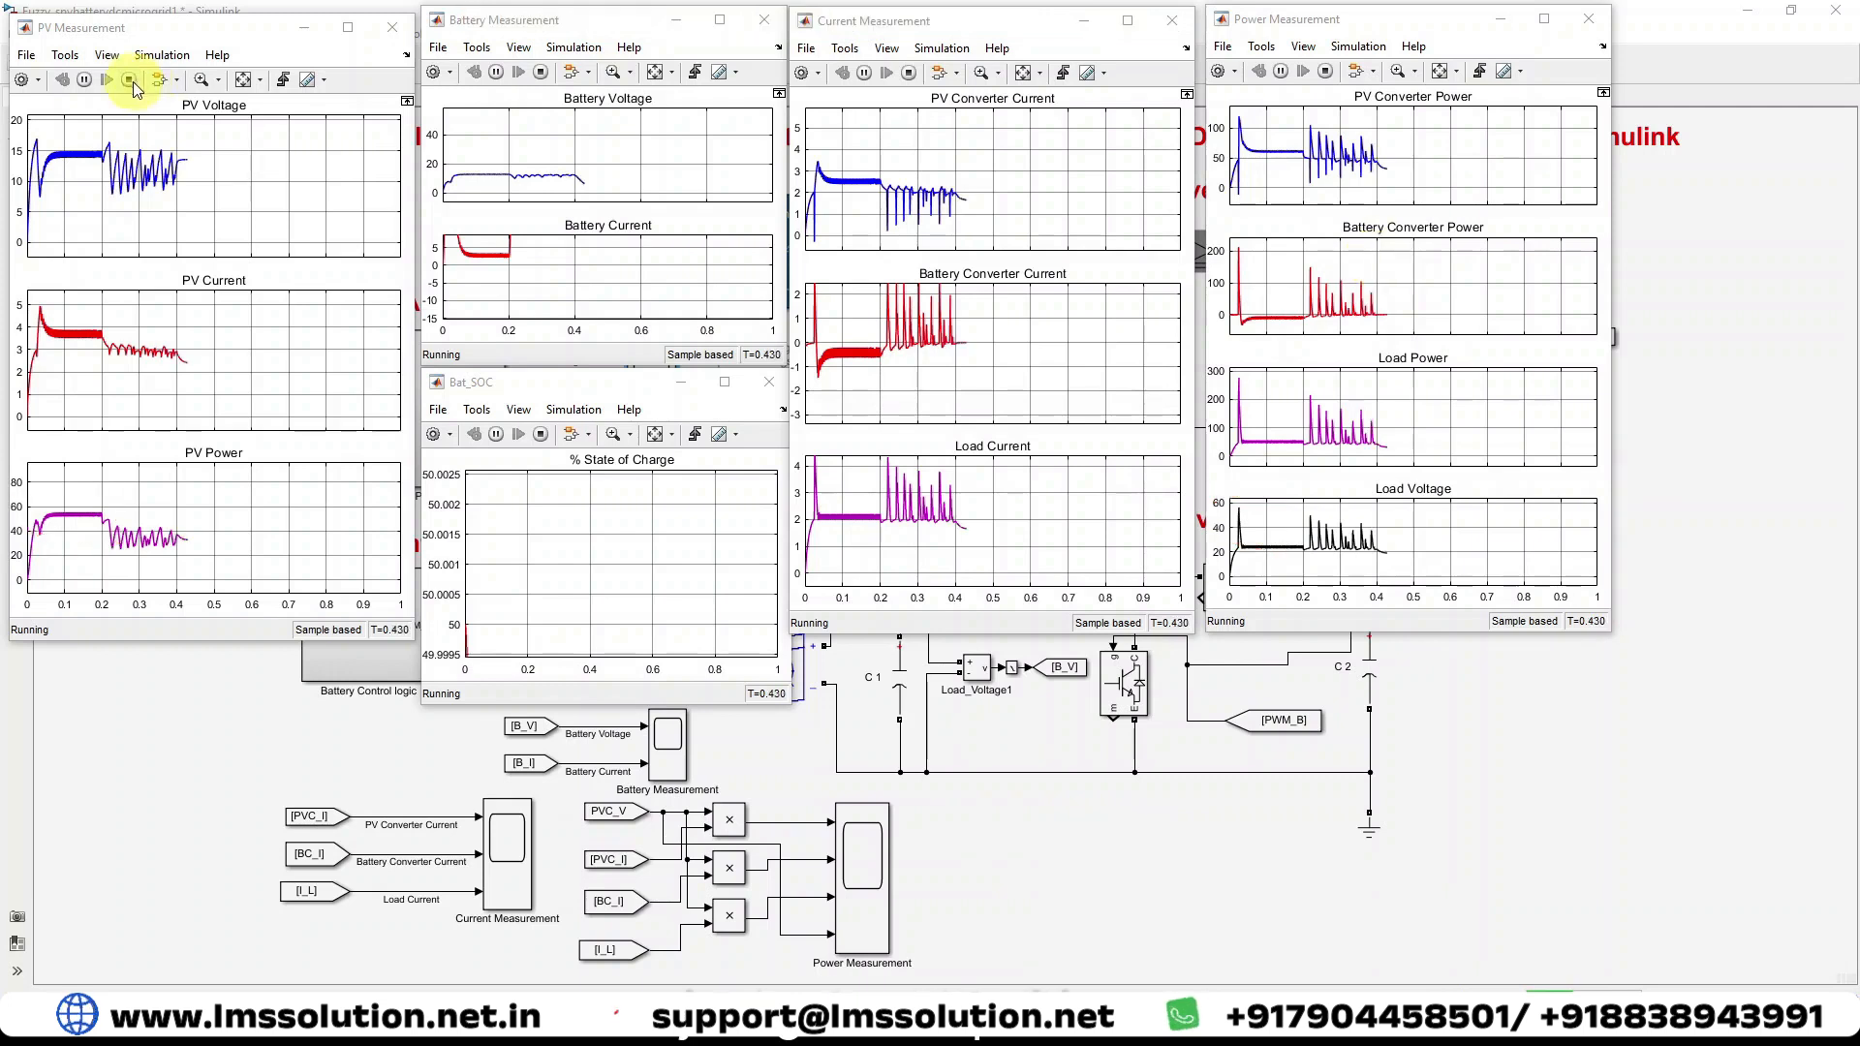
{"action": "left_click", "coordinate": [131, 81]}
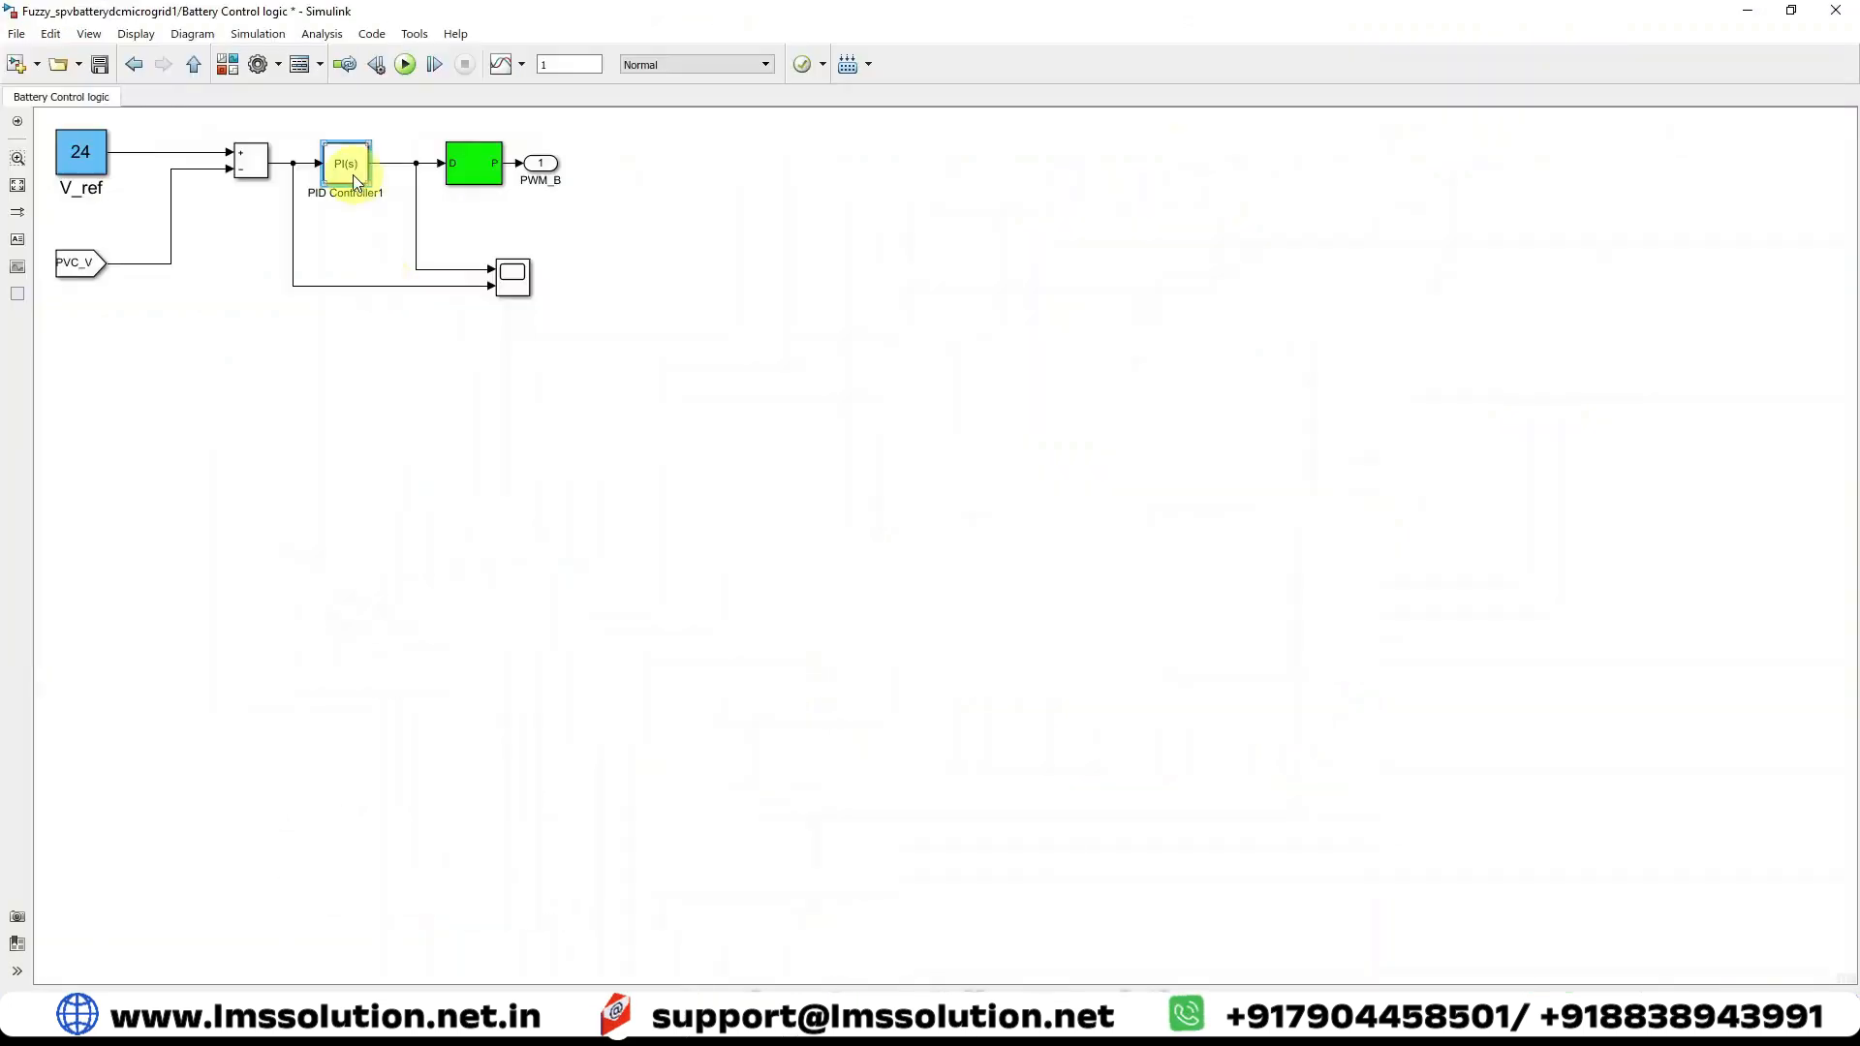
- Open the PI controller block's parameters and launch the transfer-function-based PID Tuner for it
{"action": "double_click", "coordinate": [347, 165]}
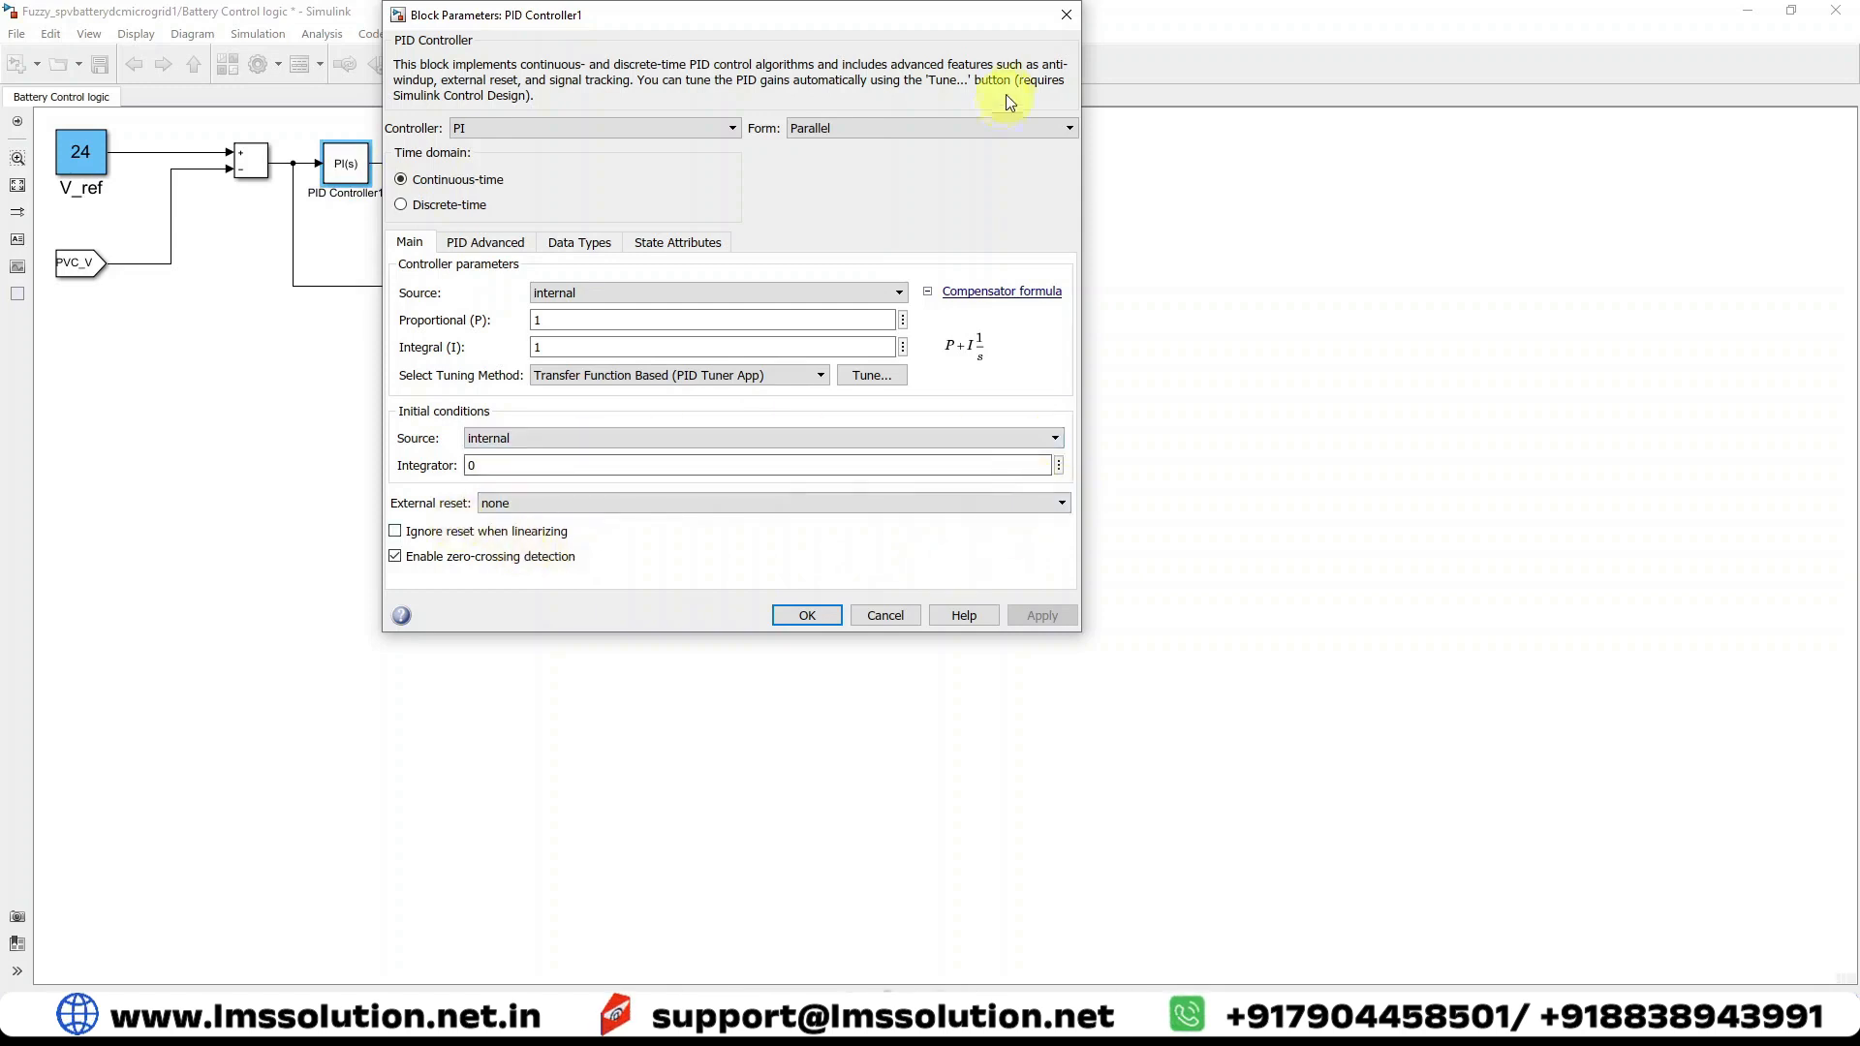
{"action": "left_click_drag", "start_coordinate": [1084, 196], "coordinate": [1249, 207]}
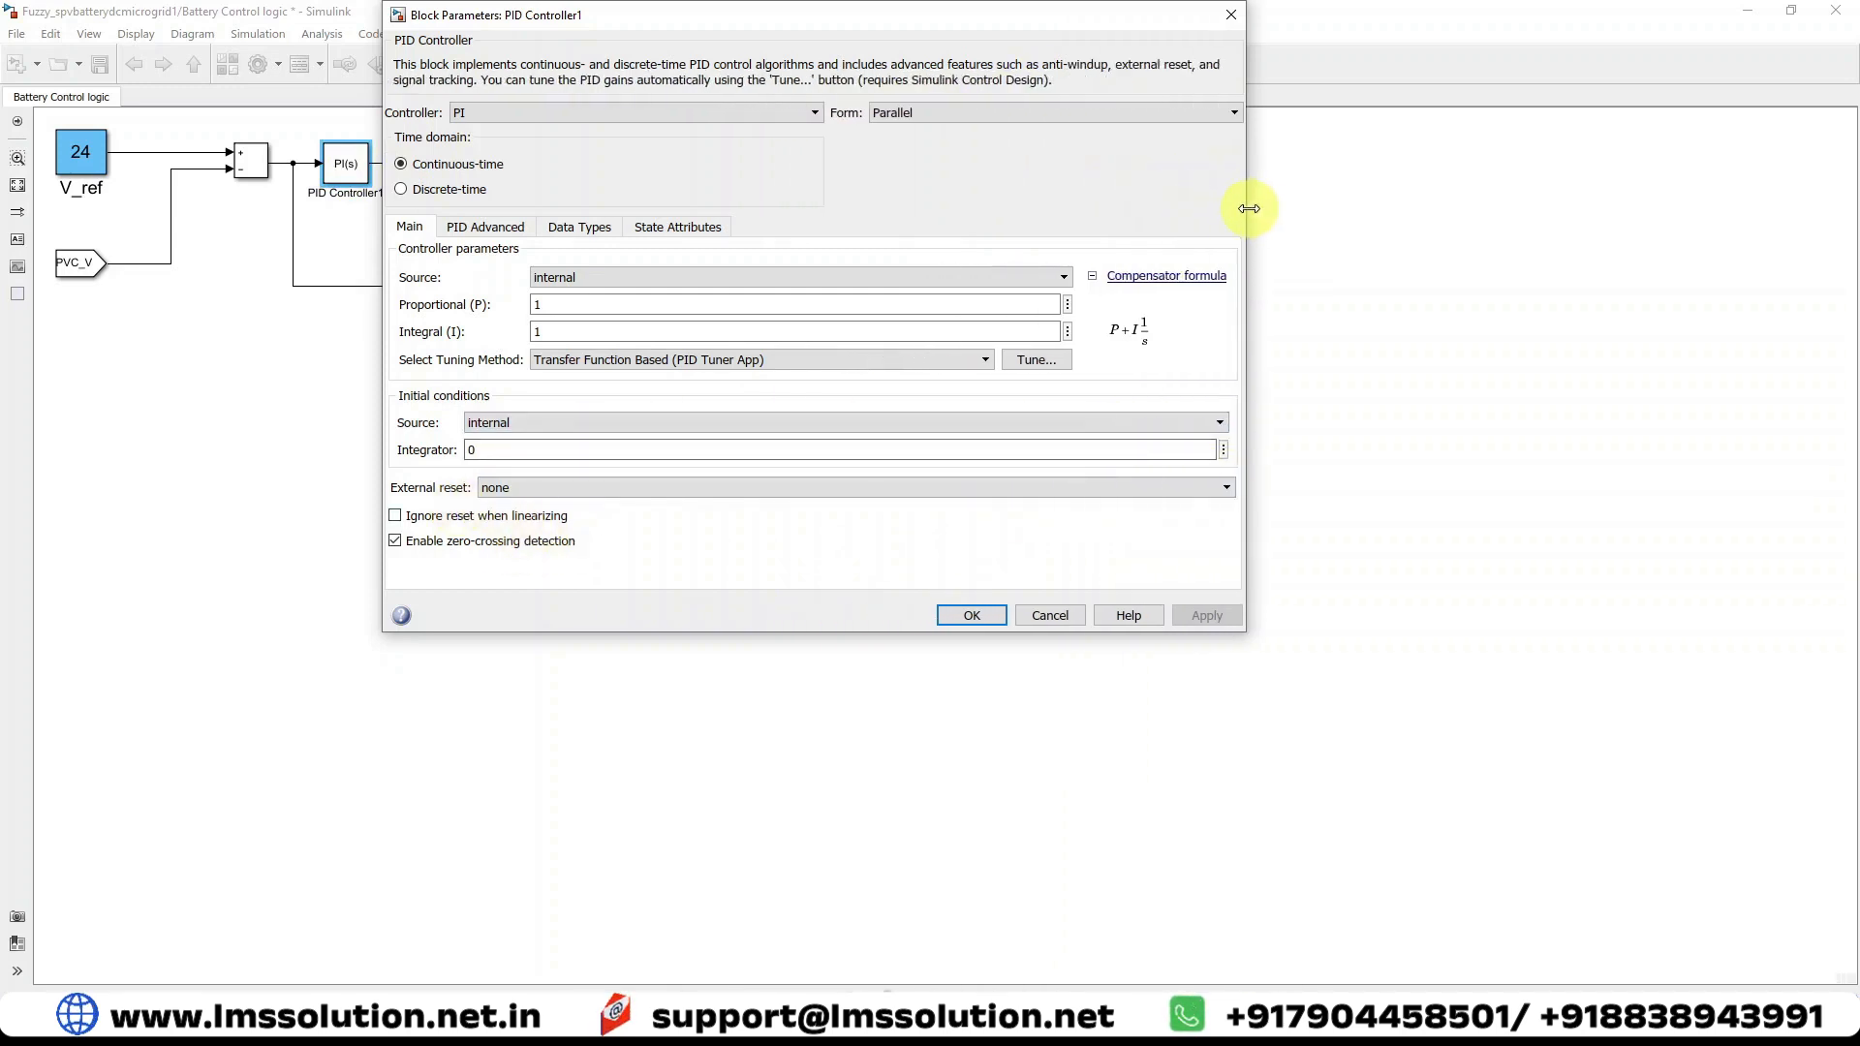
{"action": "left_click", "coordinate": [1038, 361]}
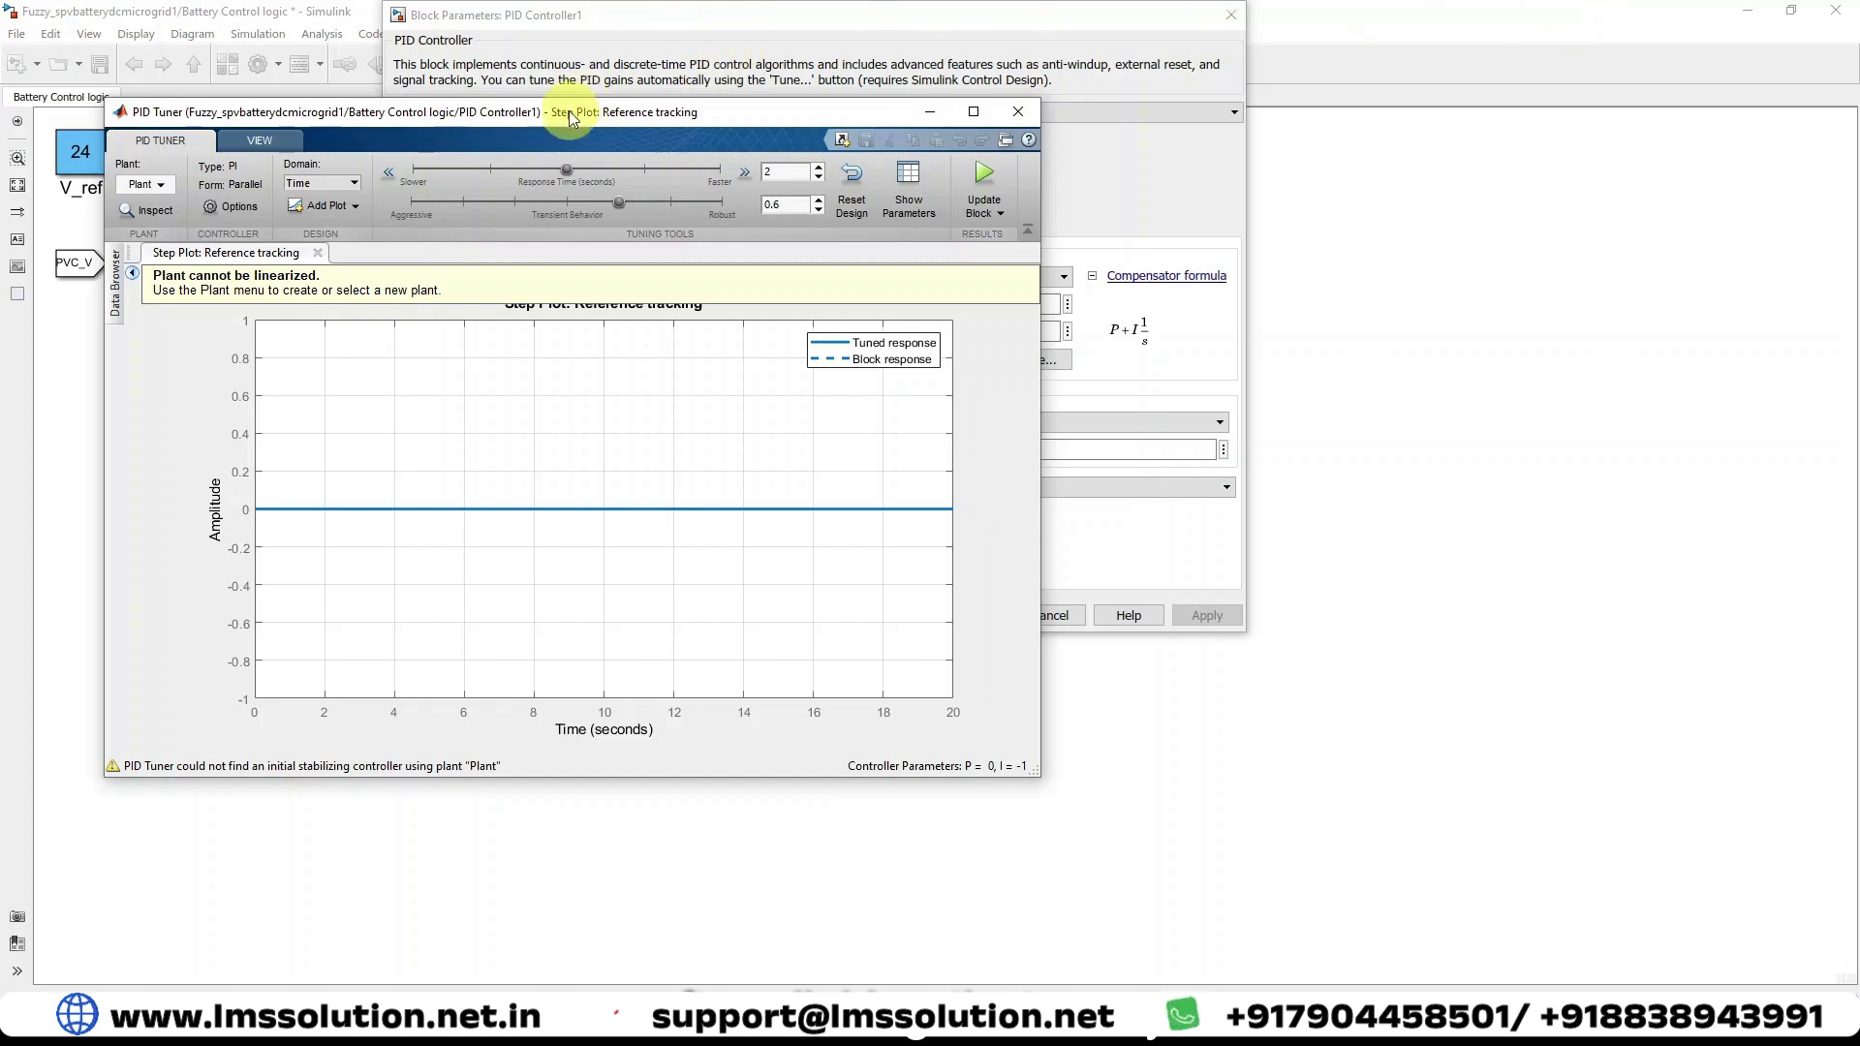
{"action": "left_click_drag", "start_coordinate": [568, 110], "coordinate": [919, 149]}
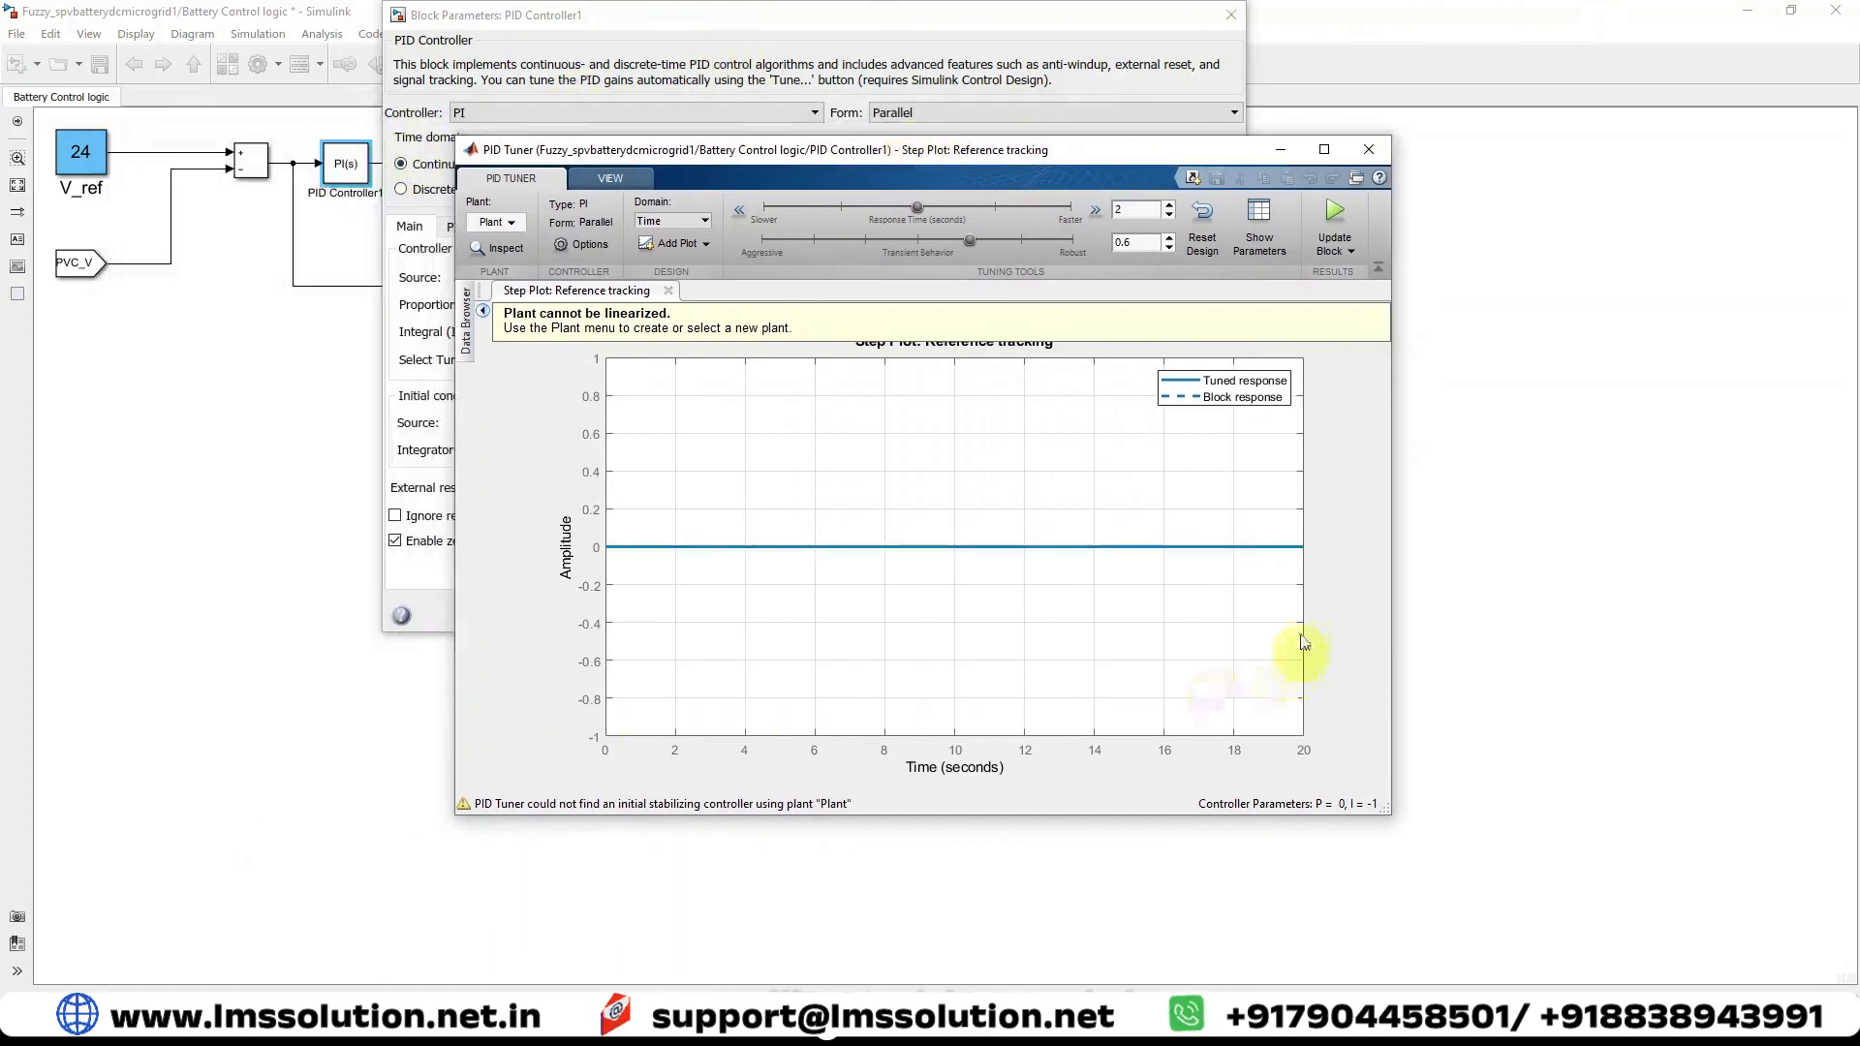
- Start identifying a new plant, choosing to obtain its input/output data by simulating the Simulink model
{"action": "left_click", "coordinate": [506, 225]}
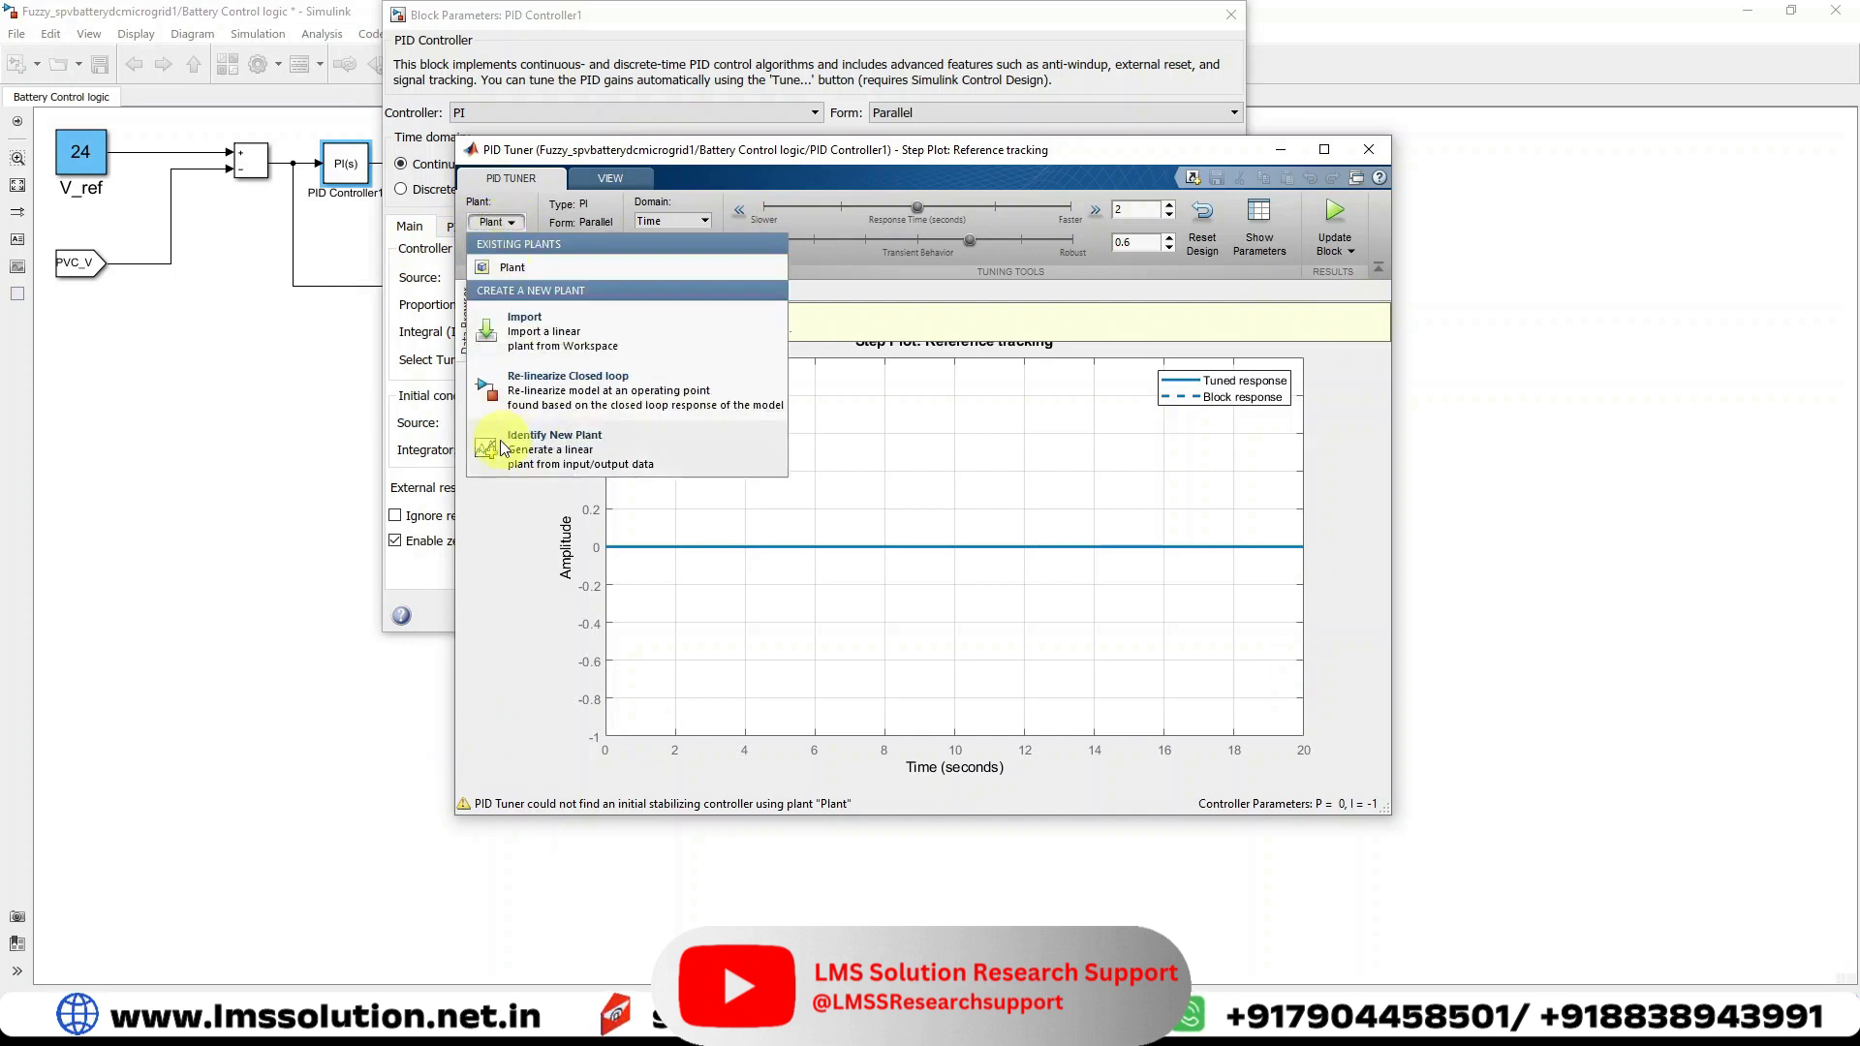
{"action": "left_click", "coordinate": [553, 451]}
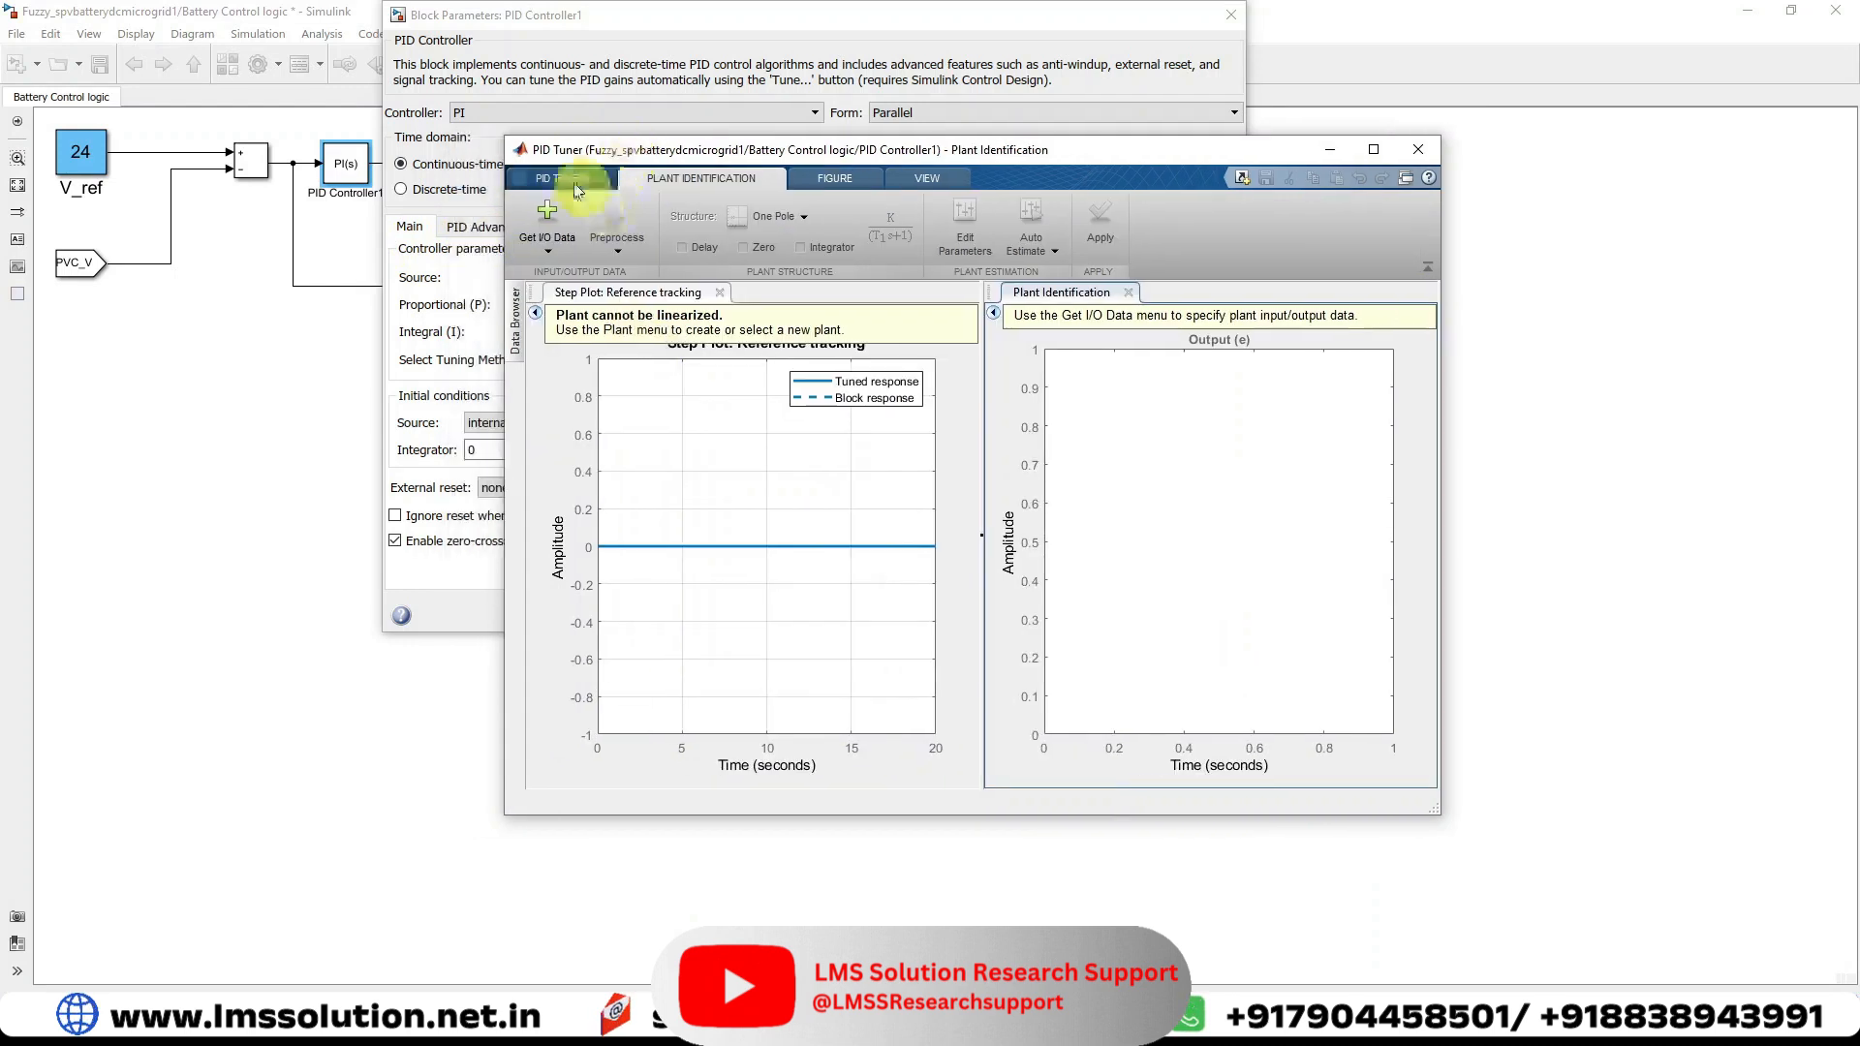
{"action": "left_click", "coordinate": [554, 249]}
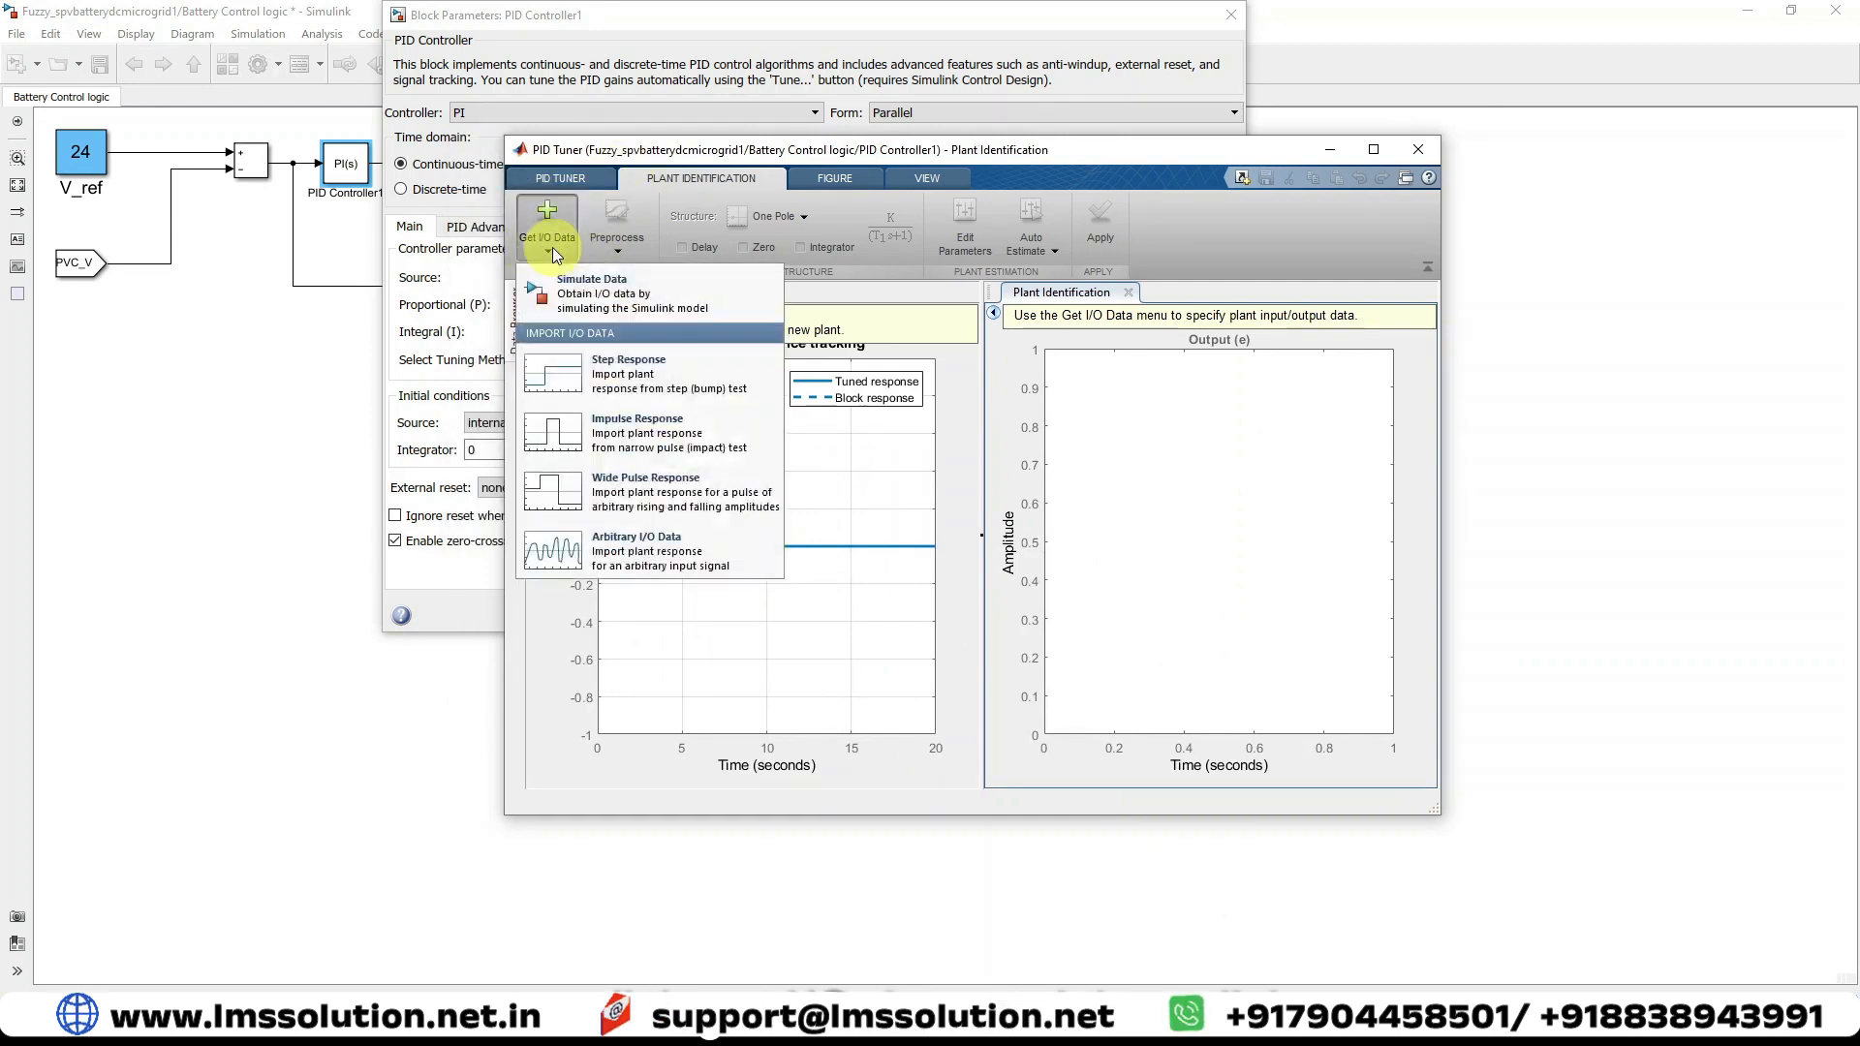
{"action": "left_click", "coordinate": [598, 294]}
- Set the offset of the plant identification input signal to 0.1
{"action": "left_click_drag", "start_coordinate": [601, 20], "coordinate": [1053, 48]}
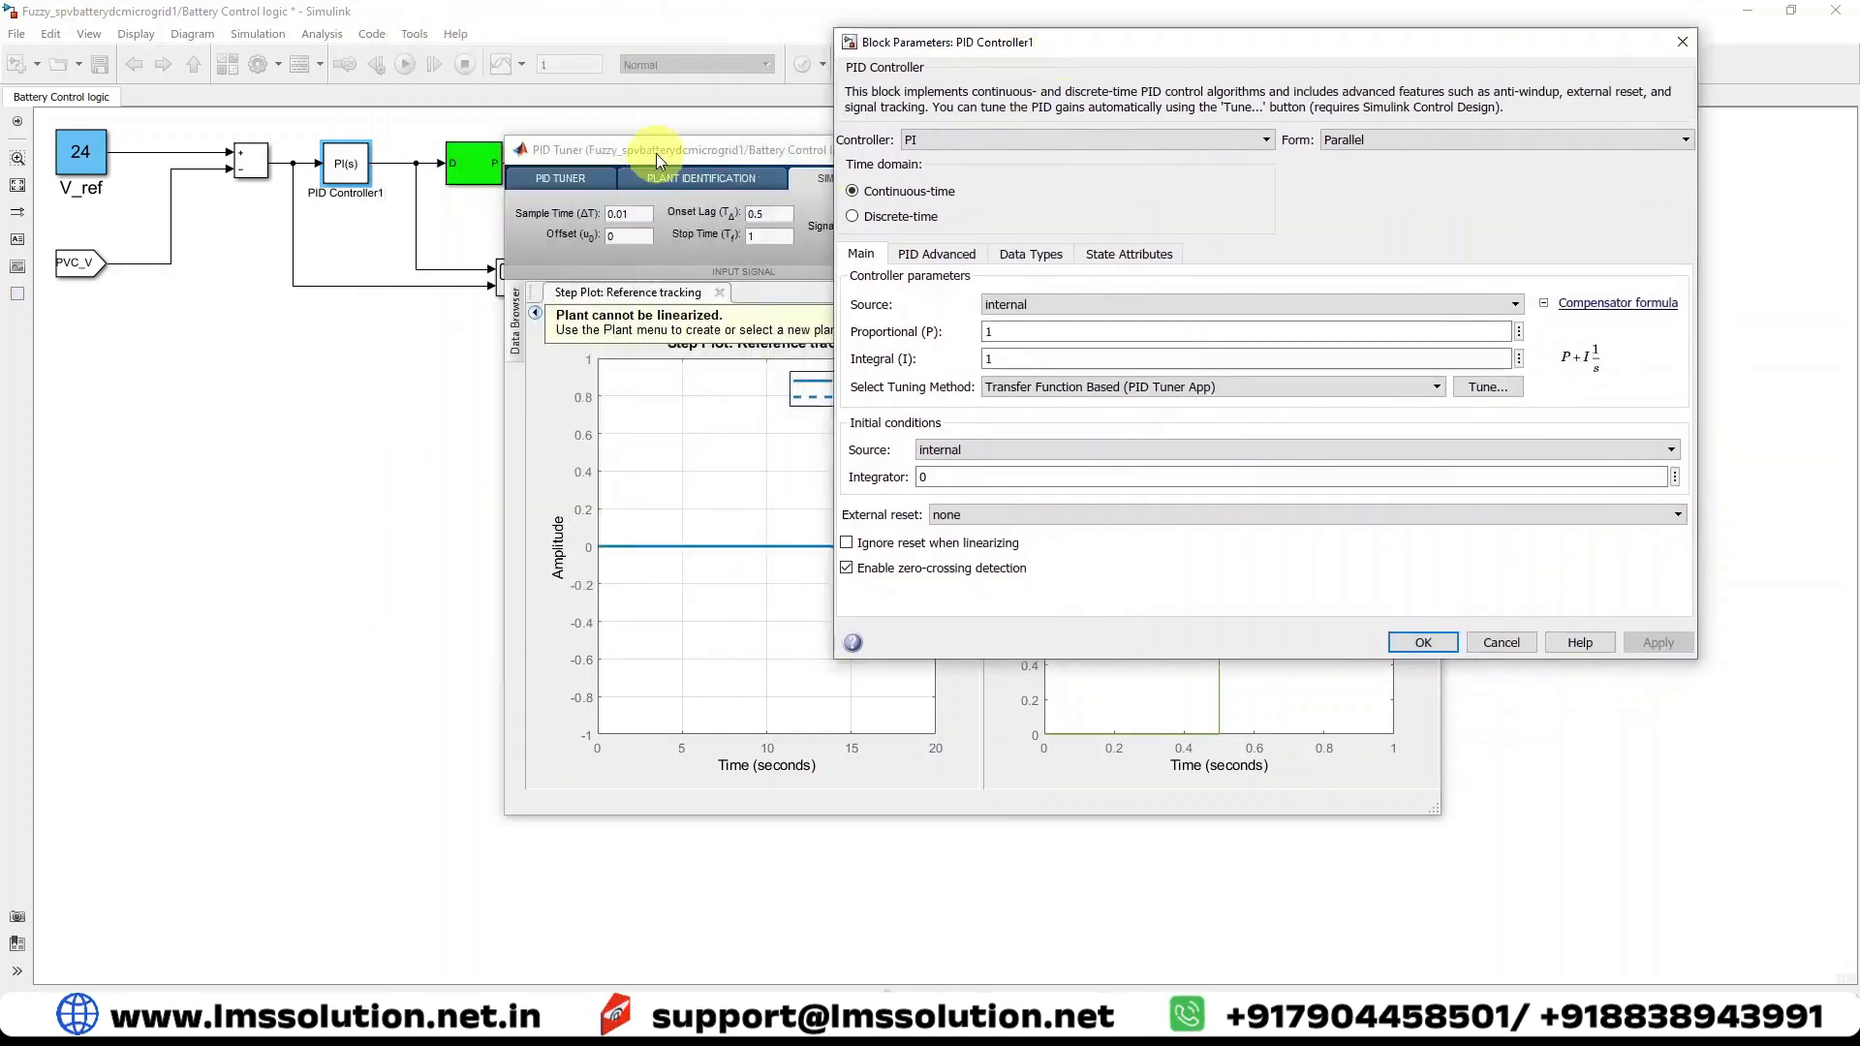
{"action": "left_click_drag", "start_coordinate": [657, 155], "coordinate": [836, 138]}
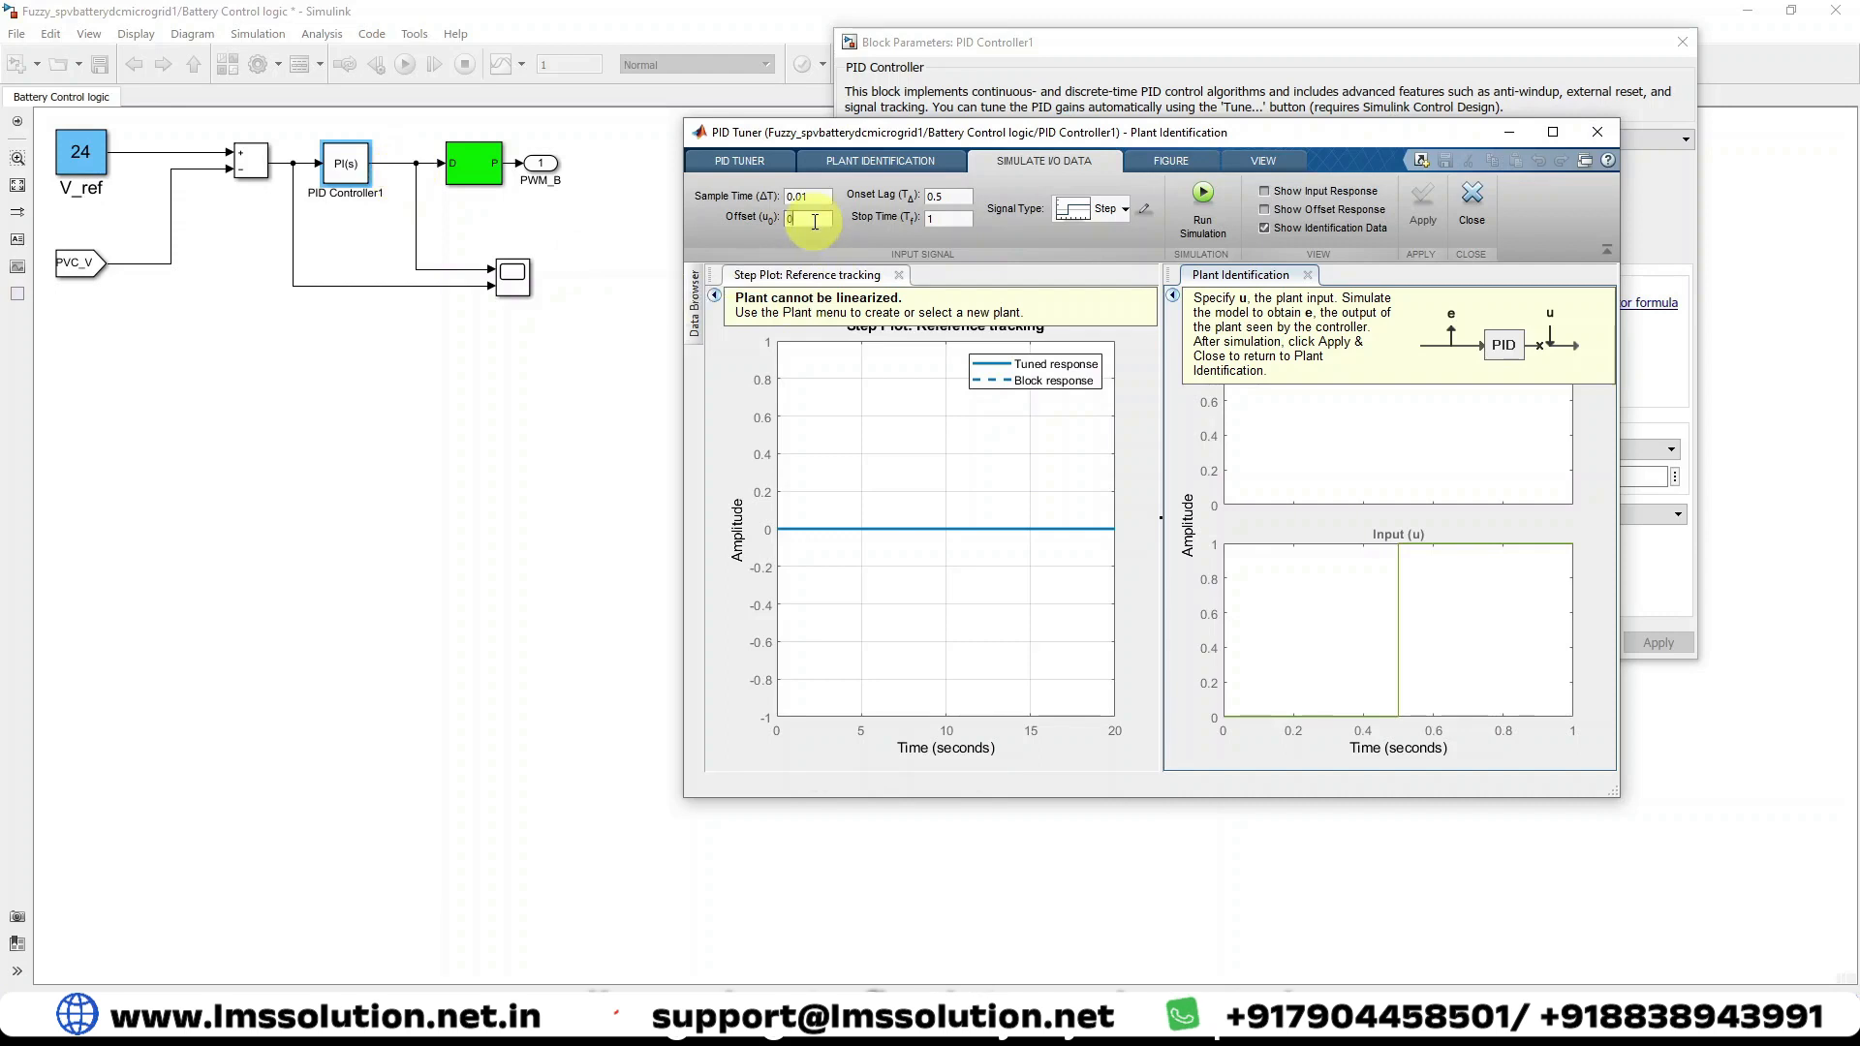
{"action": "type", "text": "1"}
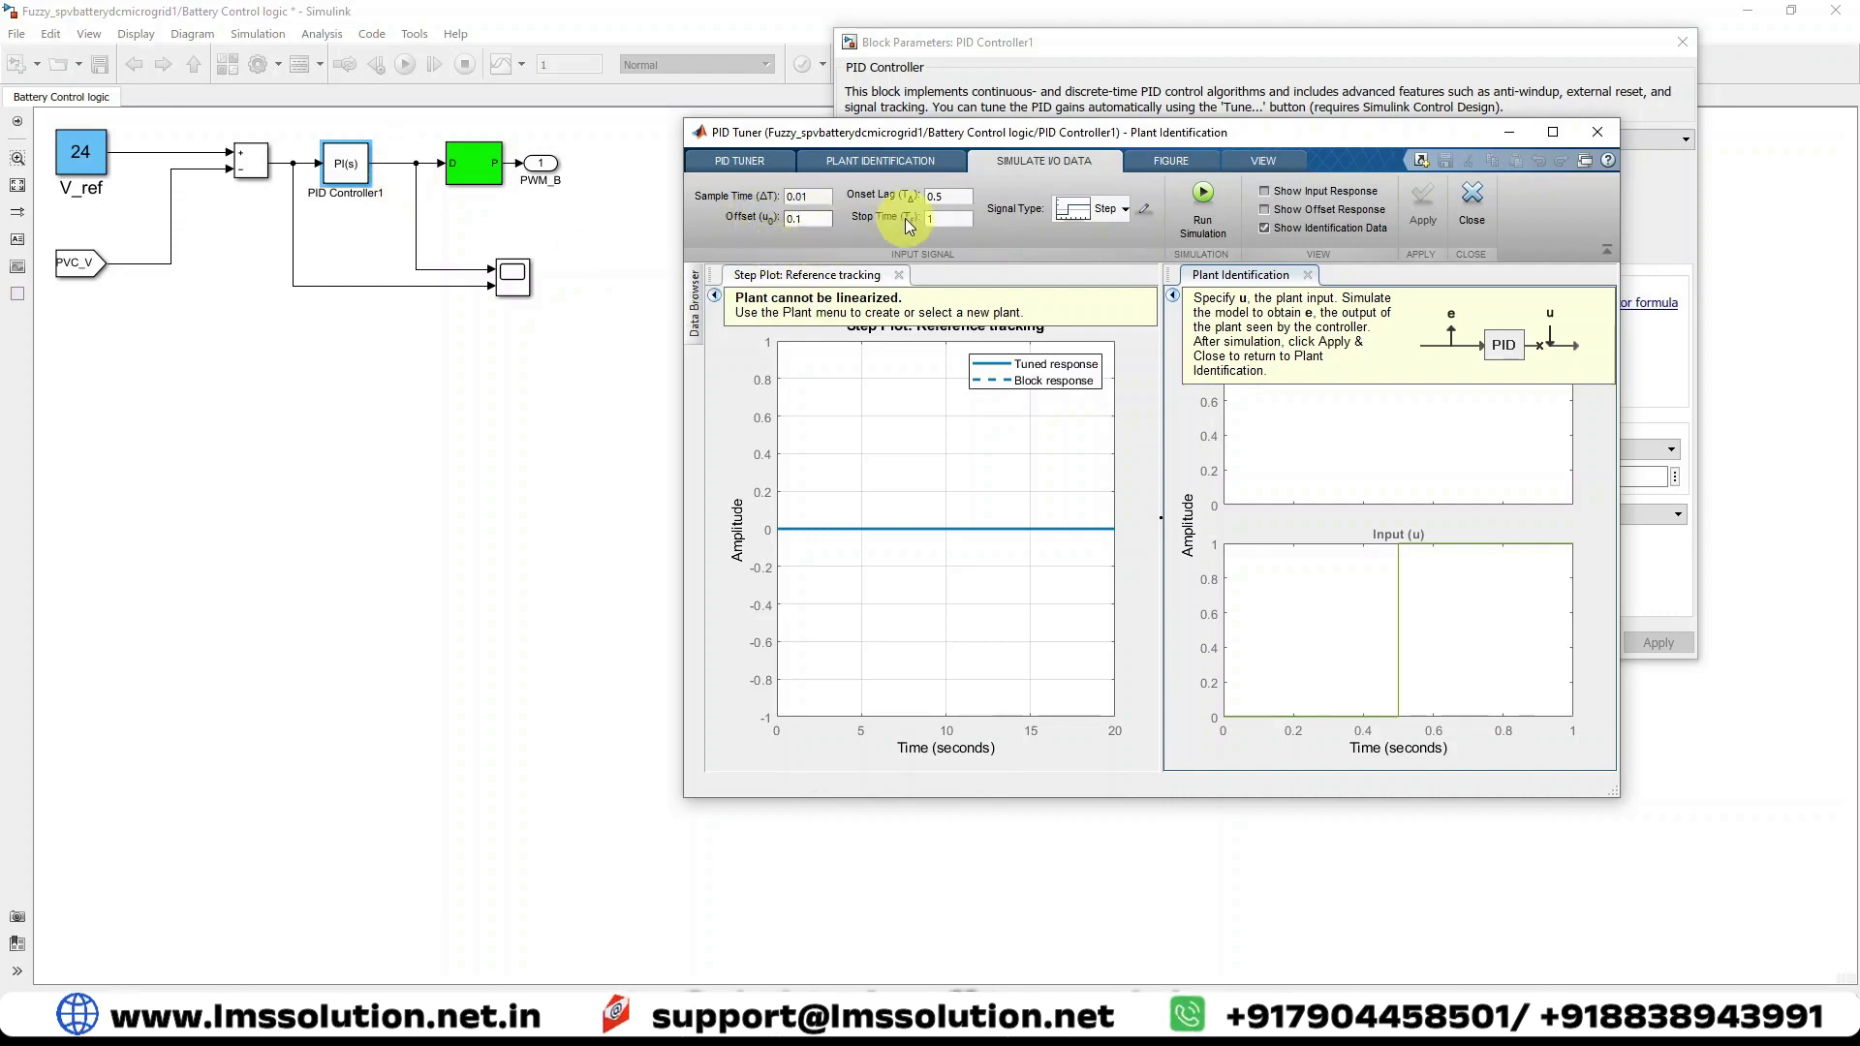
{"action": "left_click_drag", "start_coordinate": [1078, 141], "coordinate": [1049, 143]}
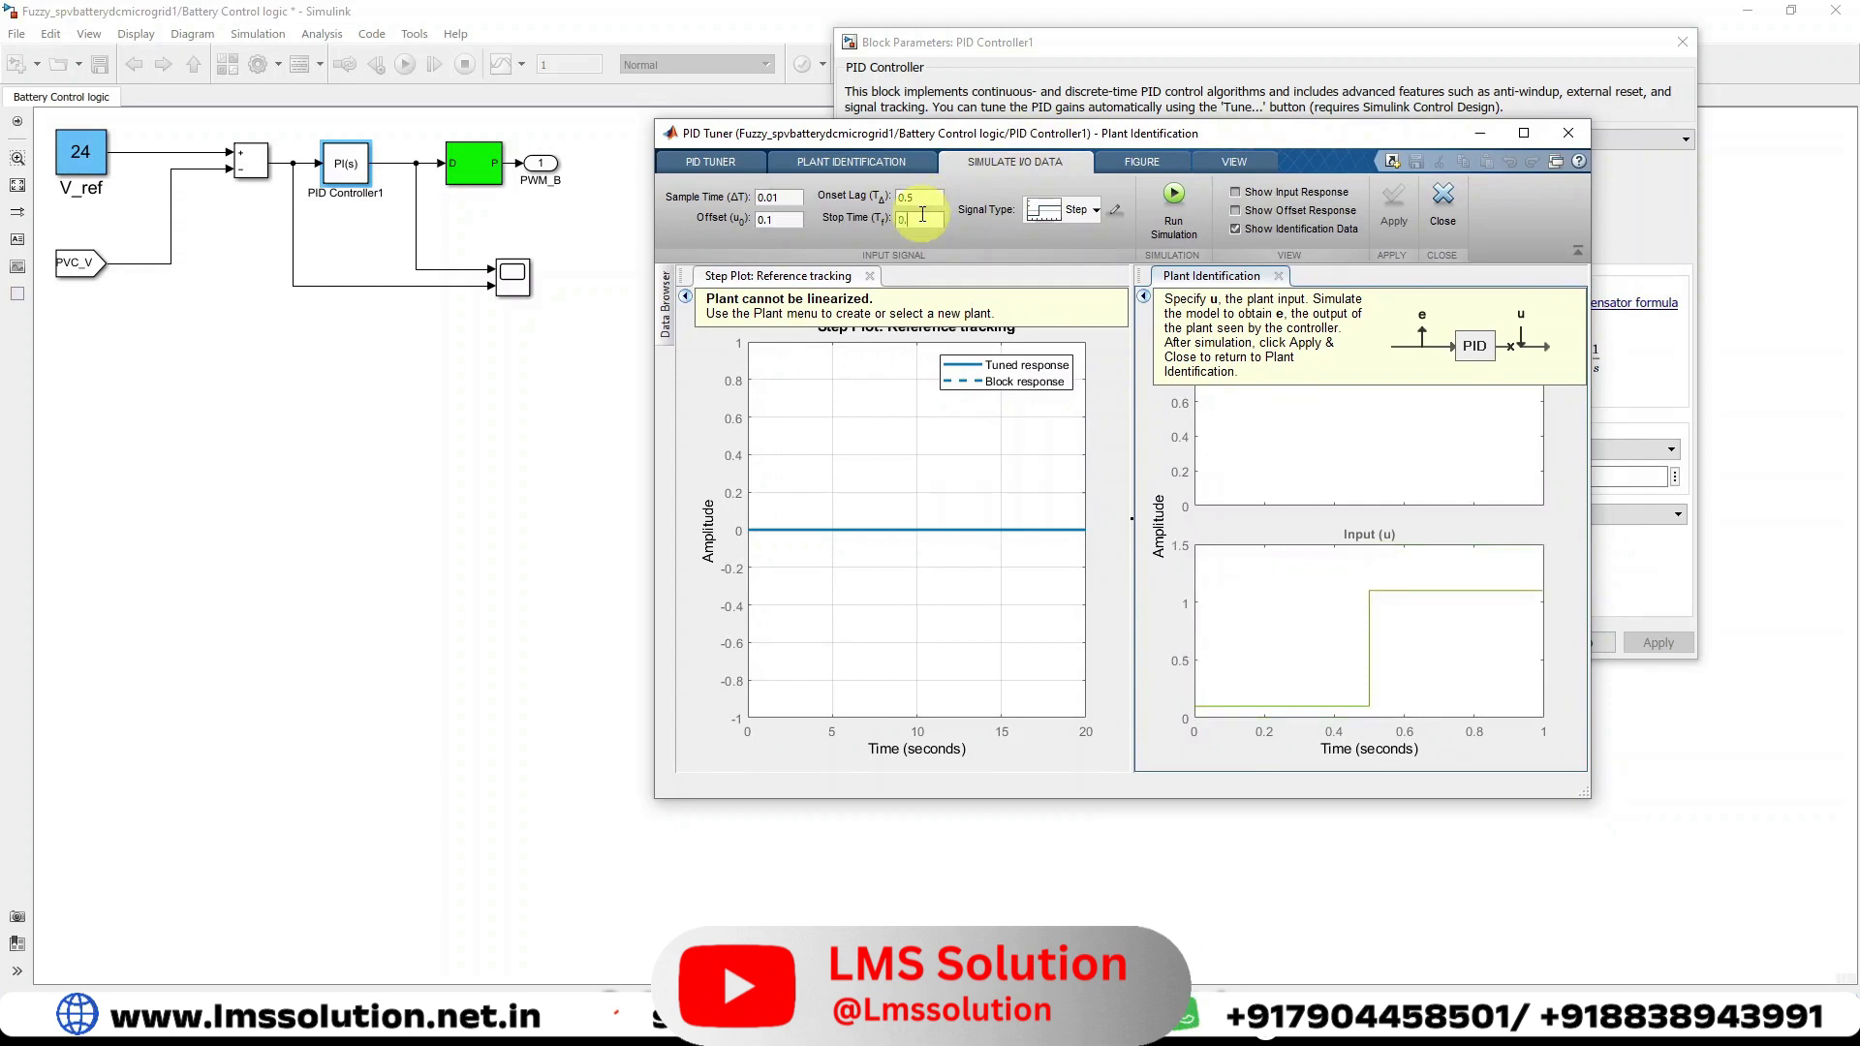
- Try a stop time of 0.5 and an onset lag of 0.25, and return the onset lag to 0.5
{"action": "type", "text": "5"}
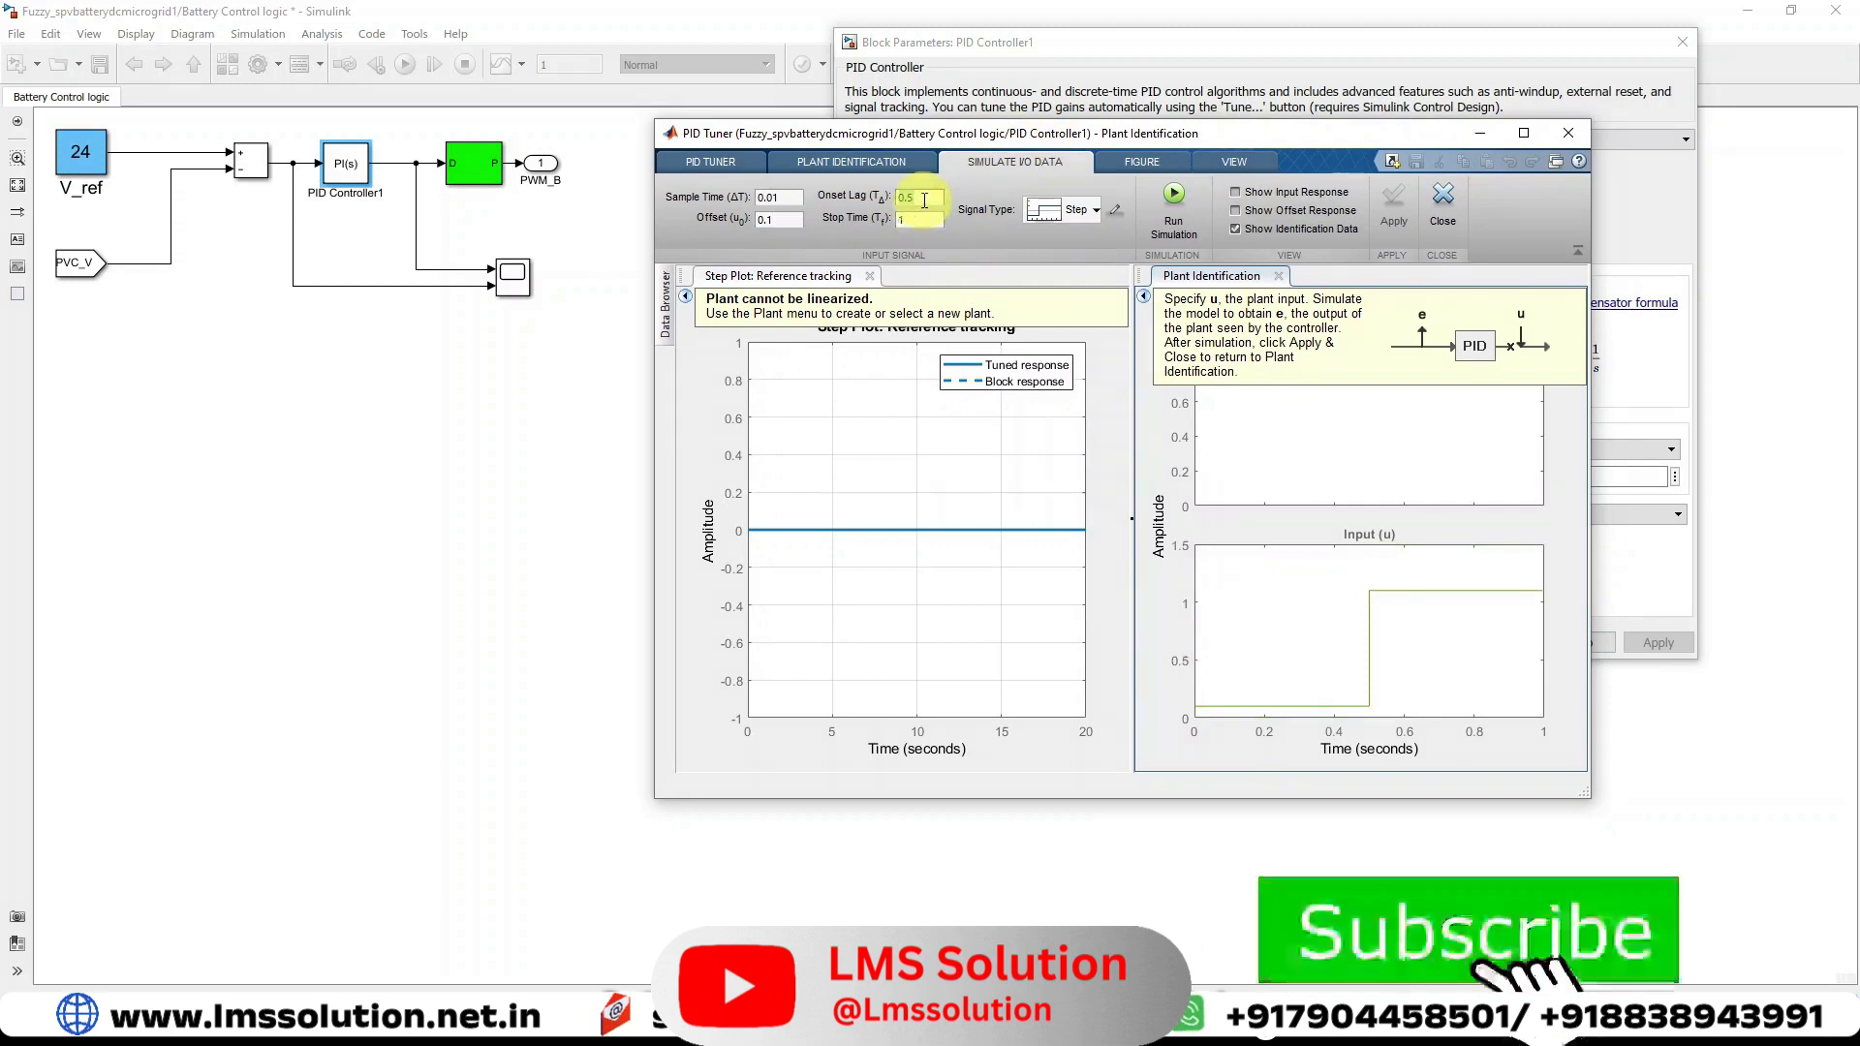
{"action": "key", "text": "BackSpace"}
{"action": "type", "text": "25"}
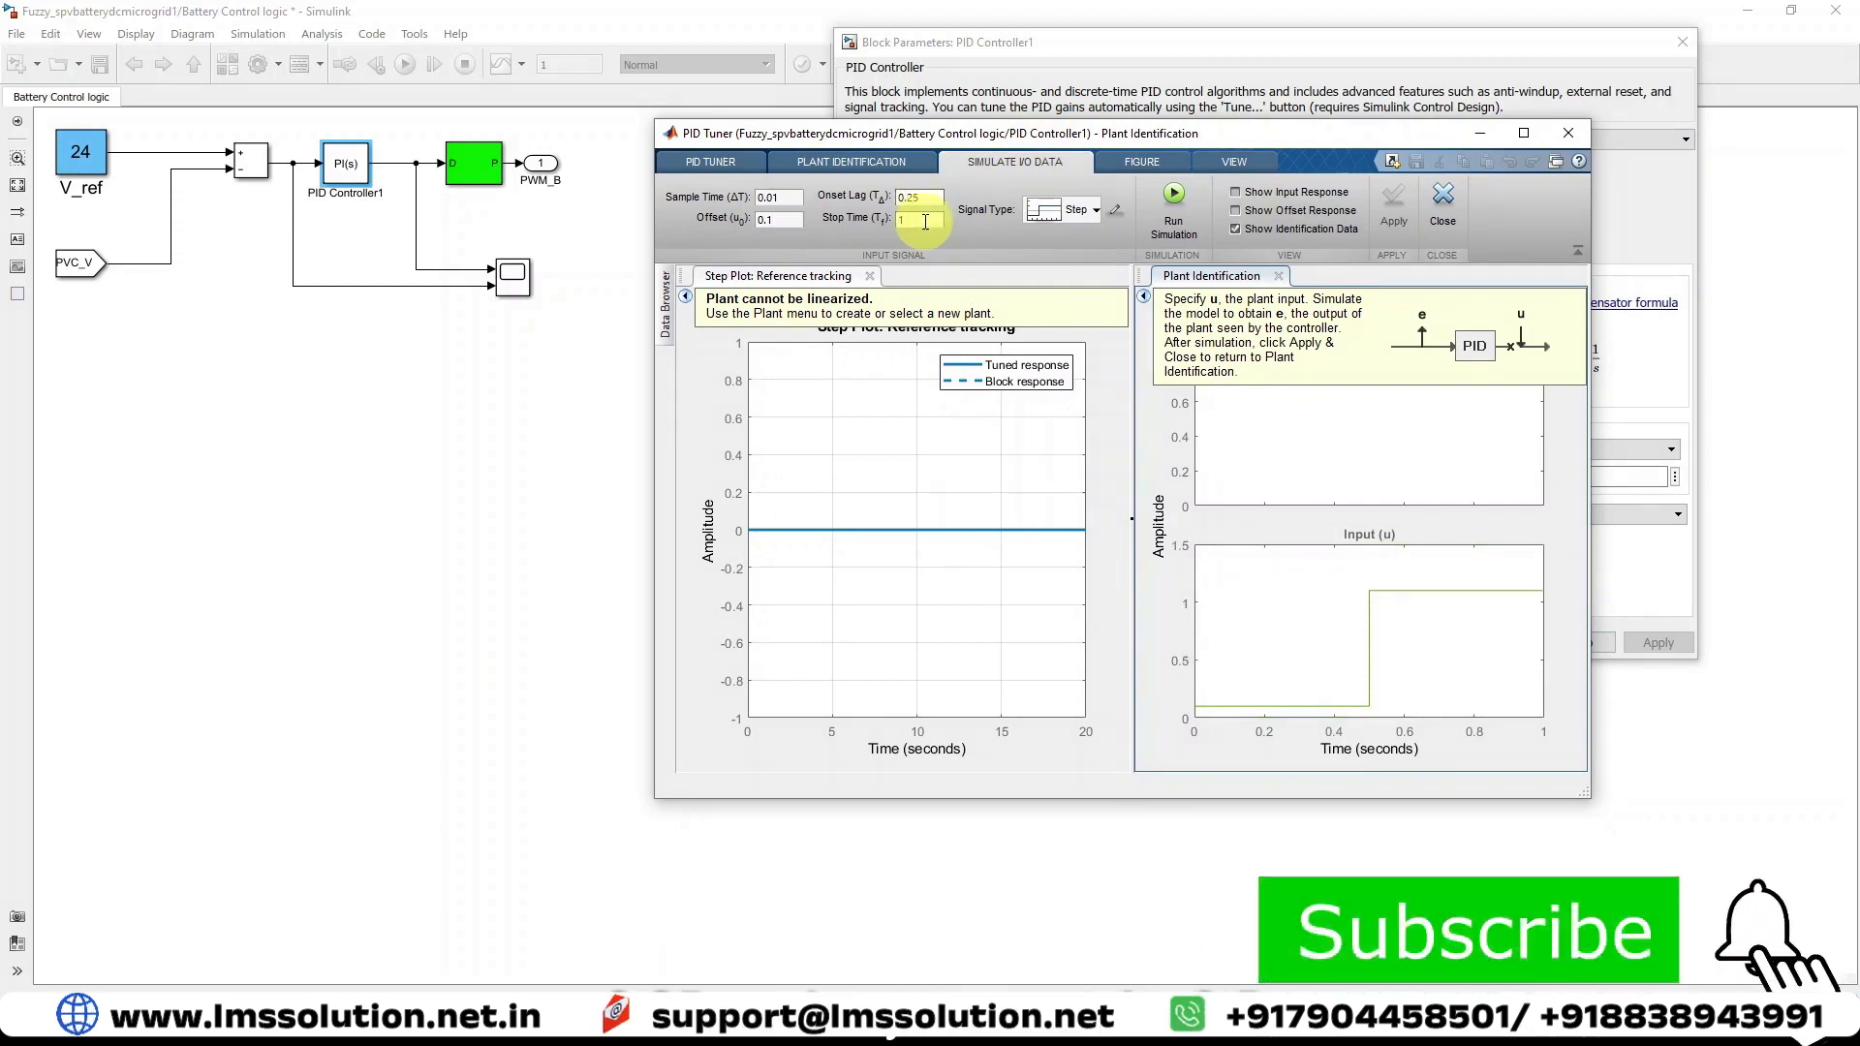
{"action": "key", "text": "Return"}
{"action": "key", "text": "BackSpace"}
{"action": "key", "text": "BackSpace"}
{"action": "type", "text": "5"}
{"action": "left_click", "coordinate": [931, 220]}
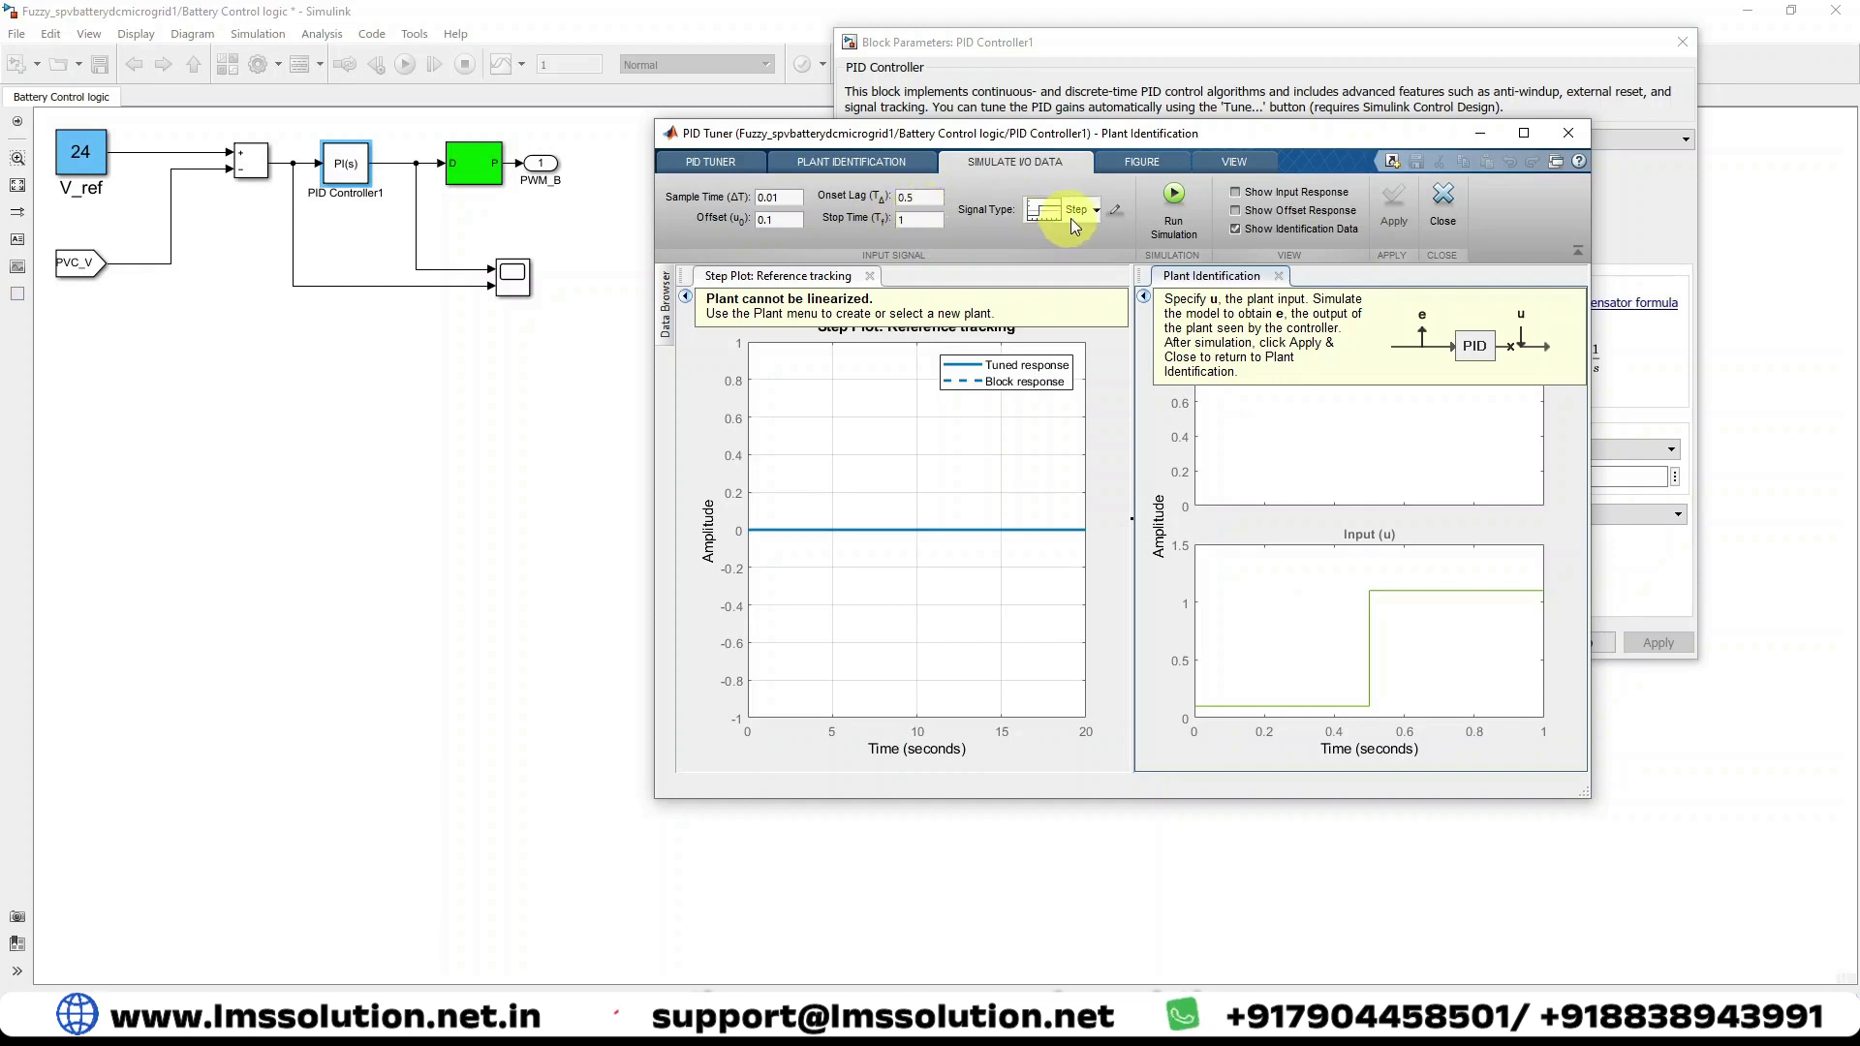
- Set the amplitude of the step input signal to 0.2
{"action": "left_click", "coordinate": [1114, 211]}
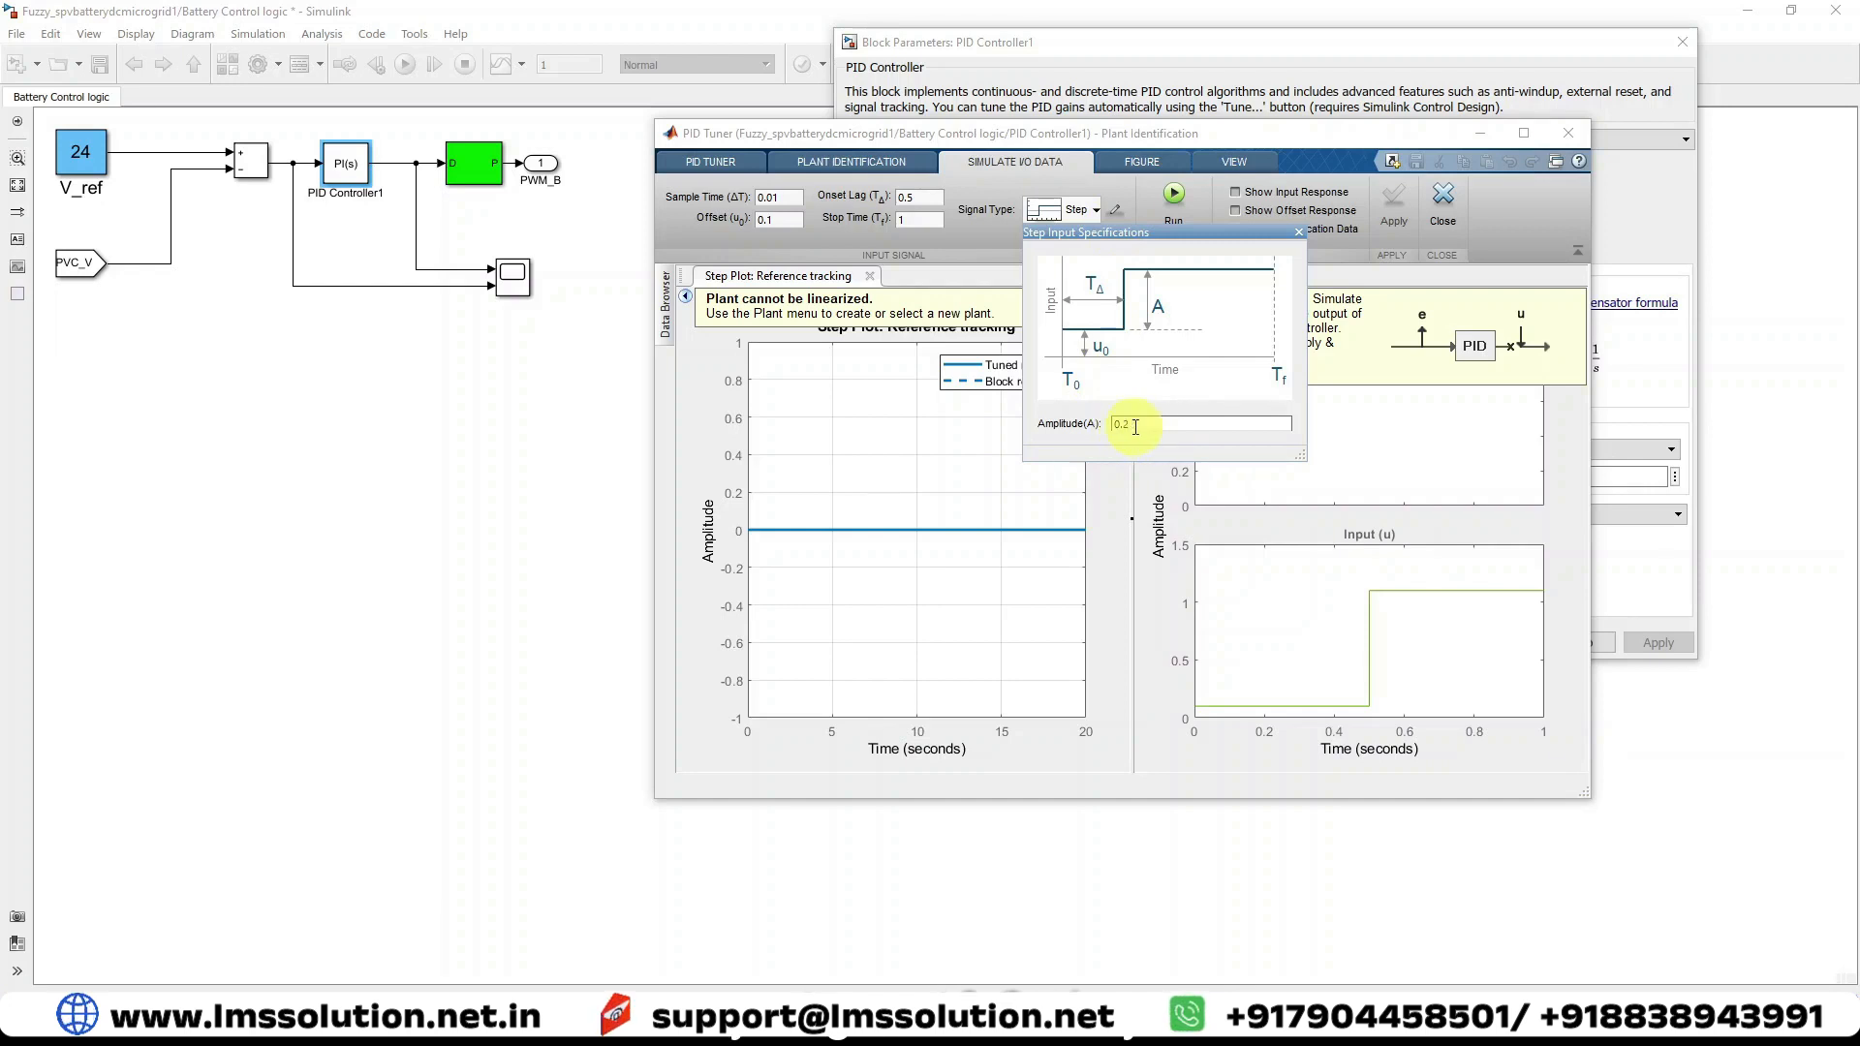
{"action": "left_click", "coordinate": [1173, 196]}
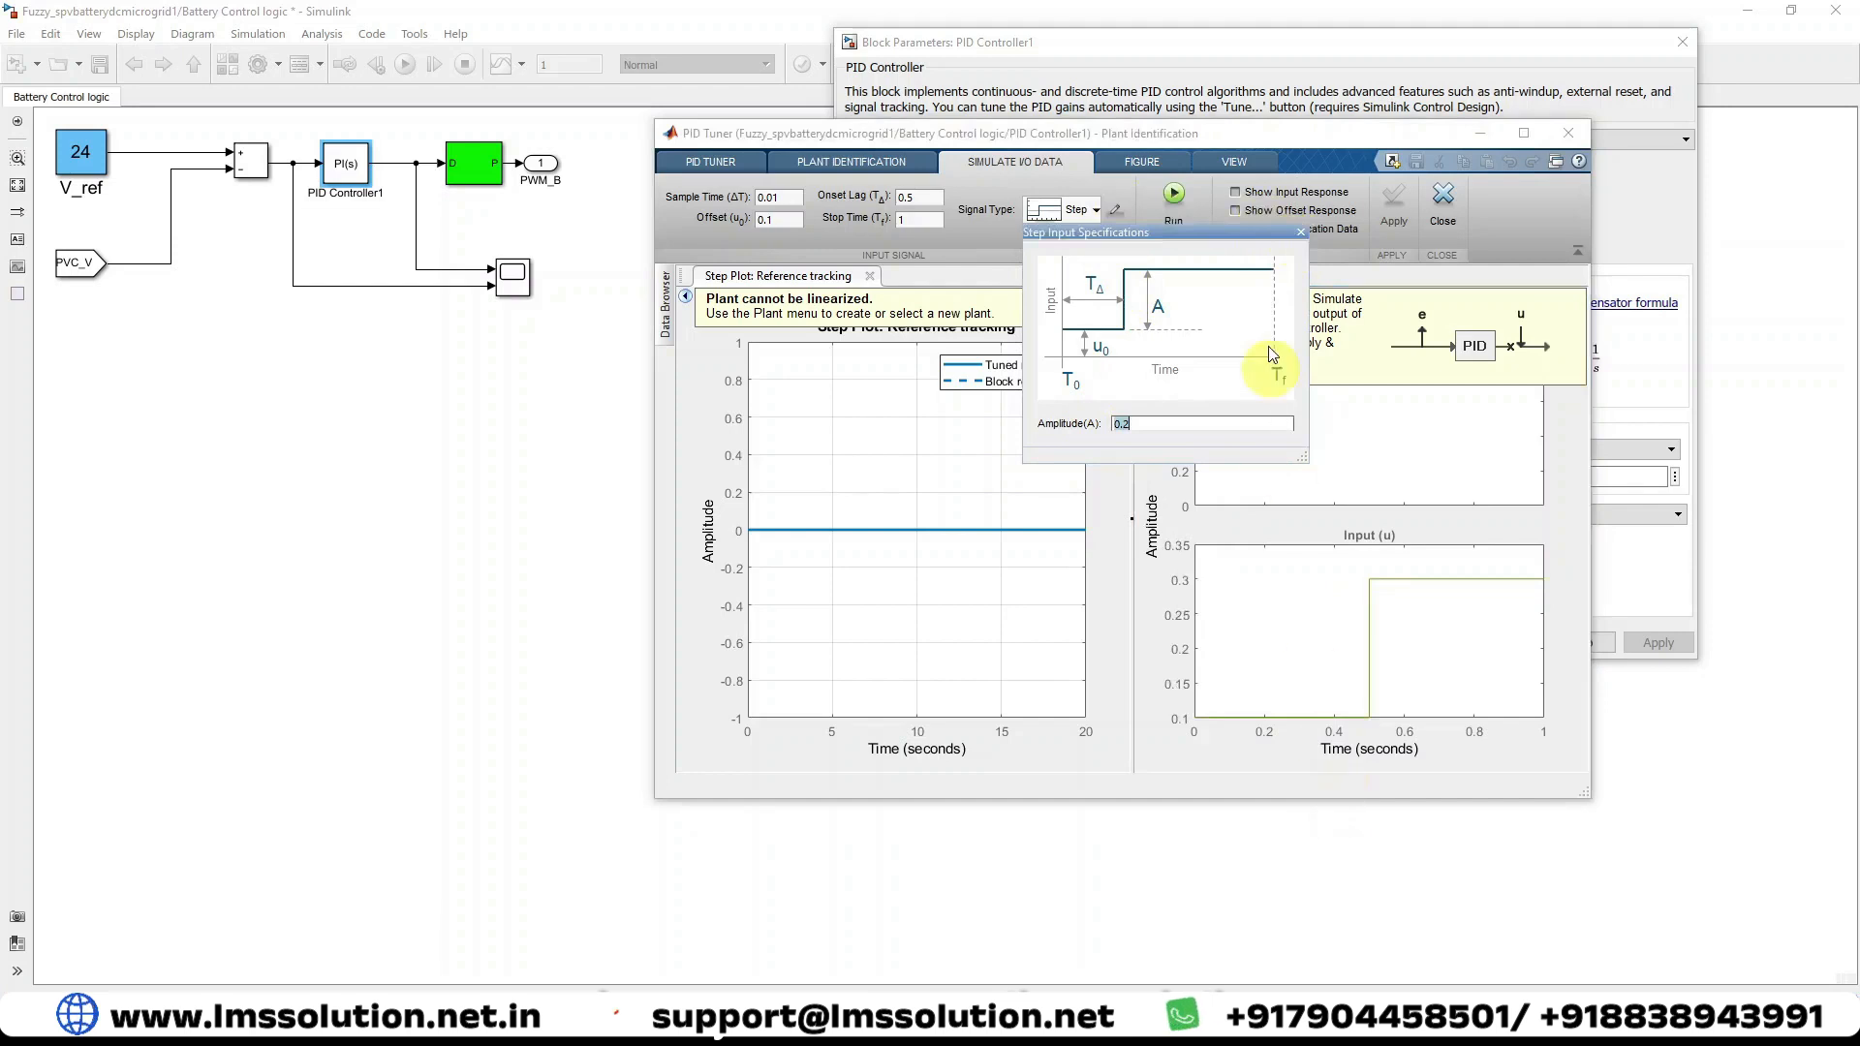
{"action": "left_click", "coordinate": [1301, 233]}
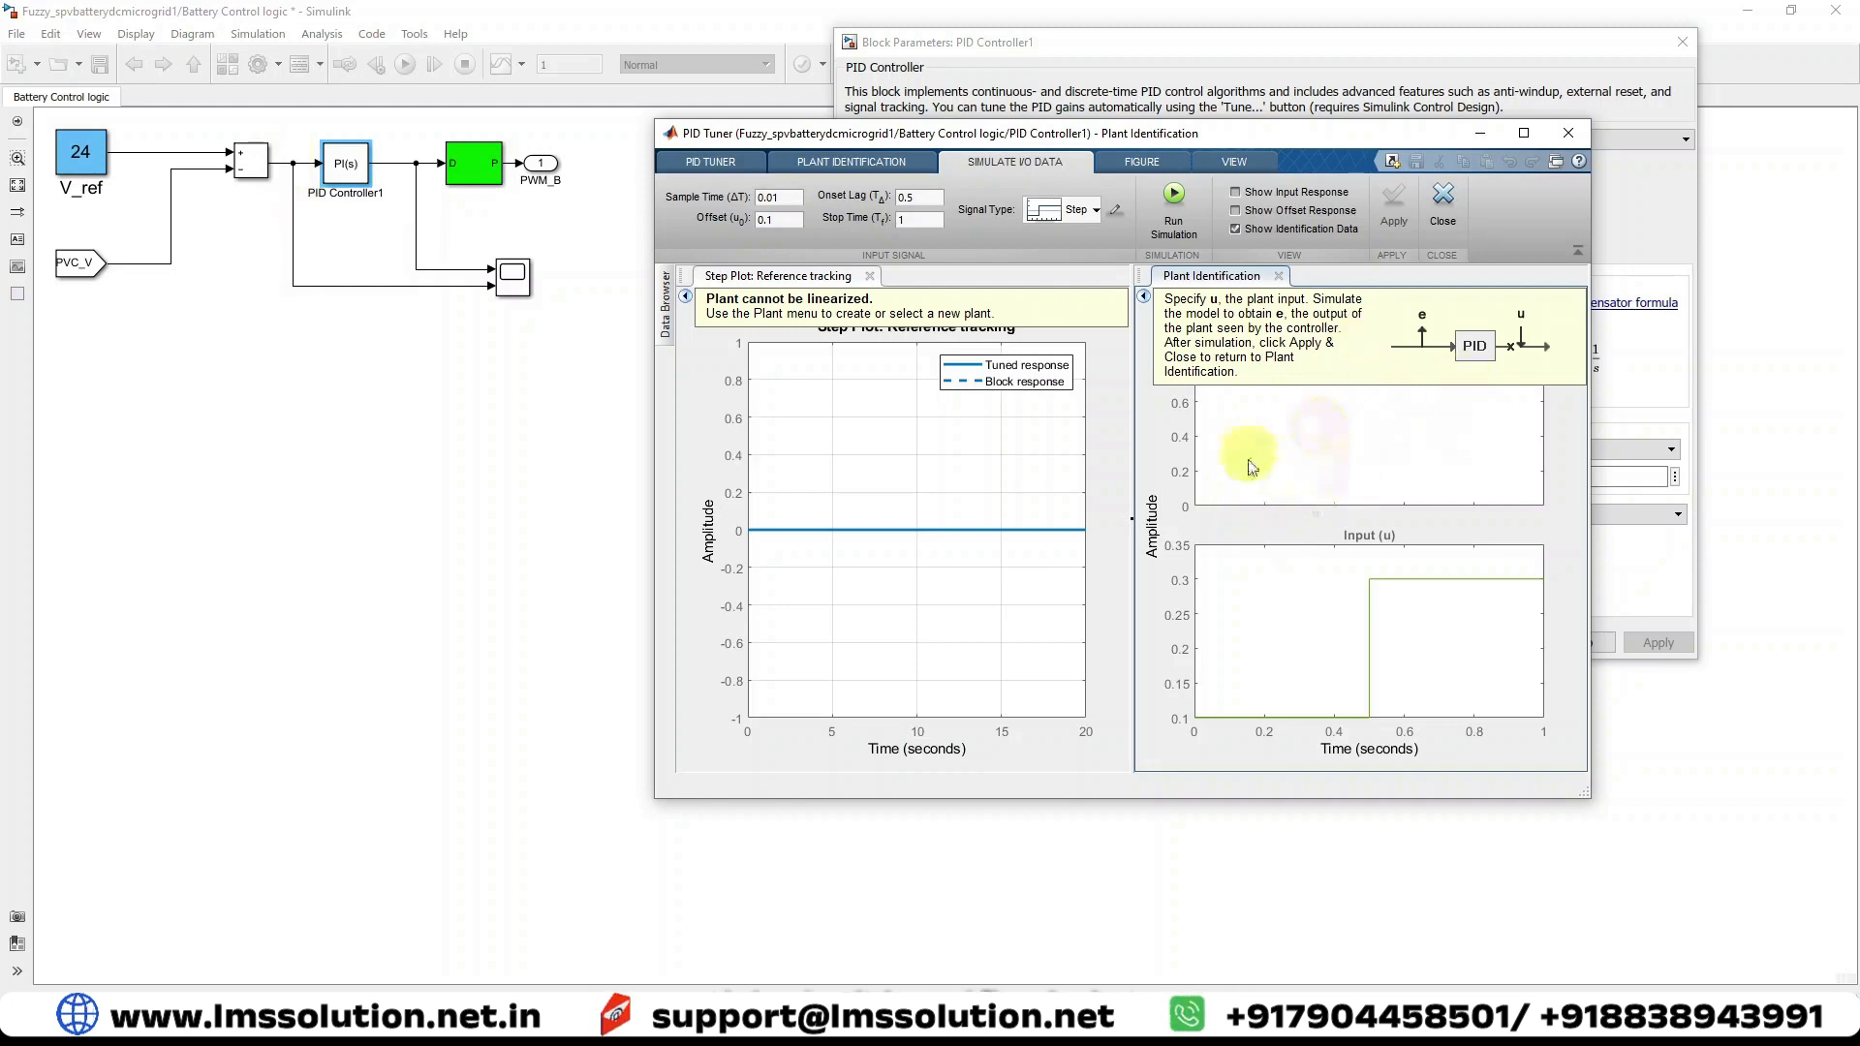
- Run the input/output data simulation and apply its results as identification data, returning to plant identification
{"action": "left_click_drag", "start_coordinate": [1191, 135], "coordinate": [864, 123]}
{"action": "left_click", "coordinate": [849, 180]}
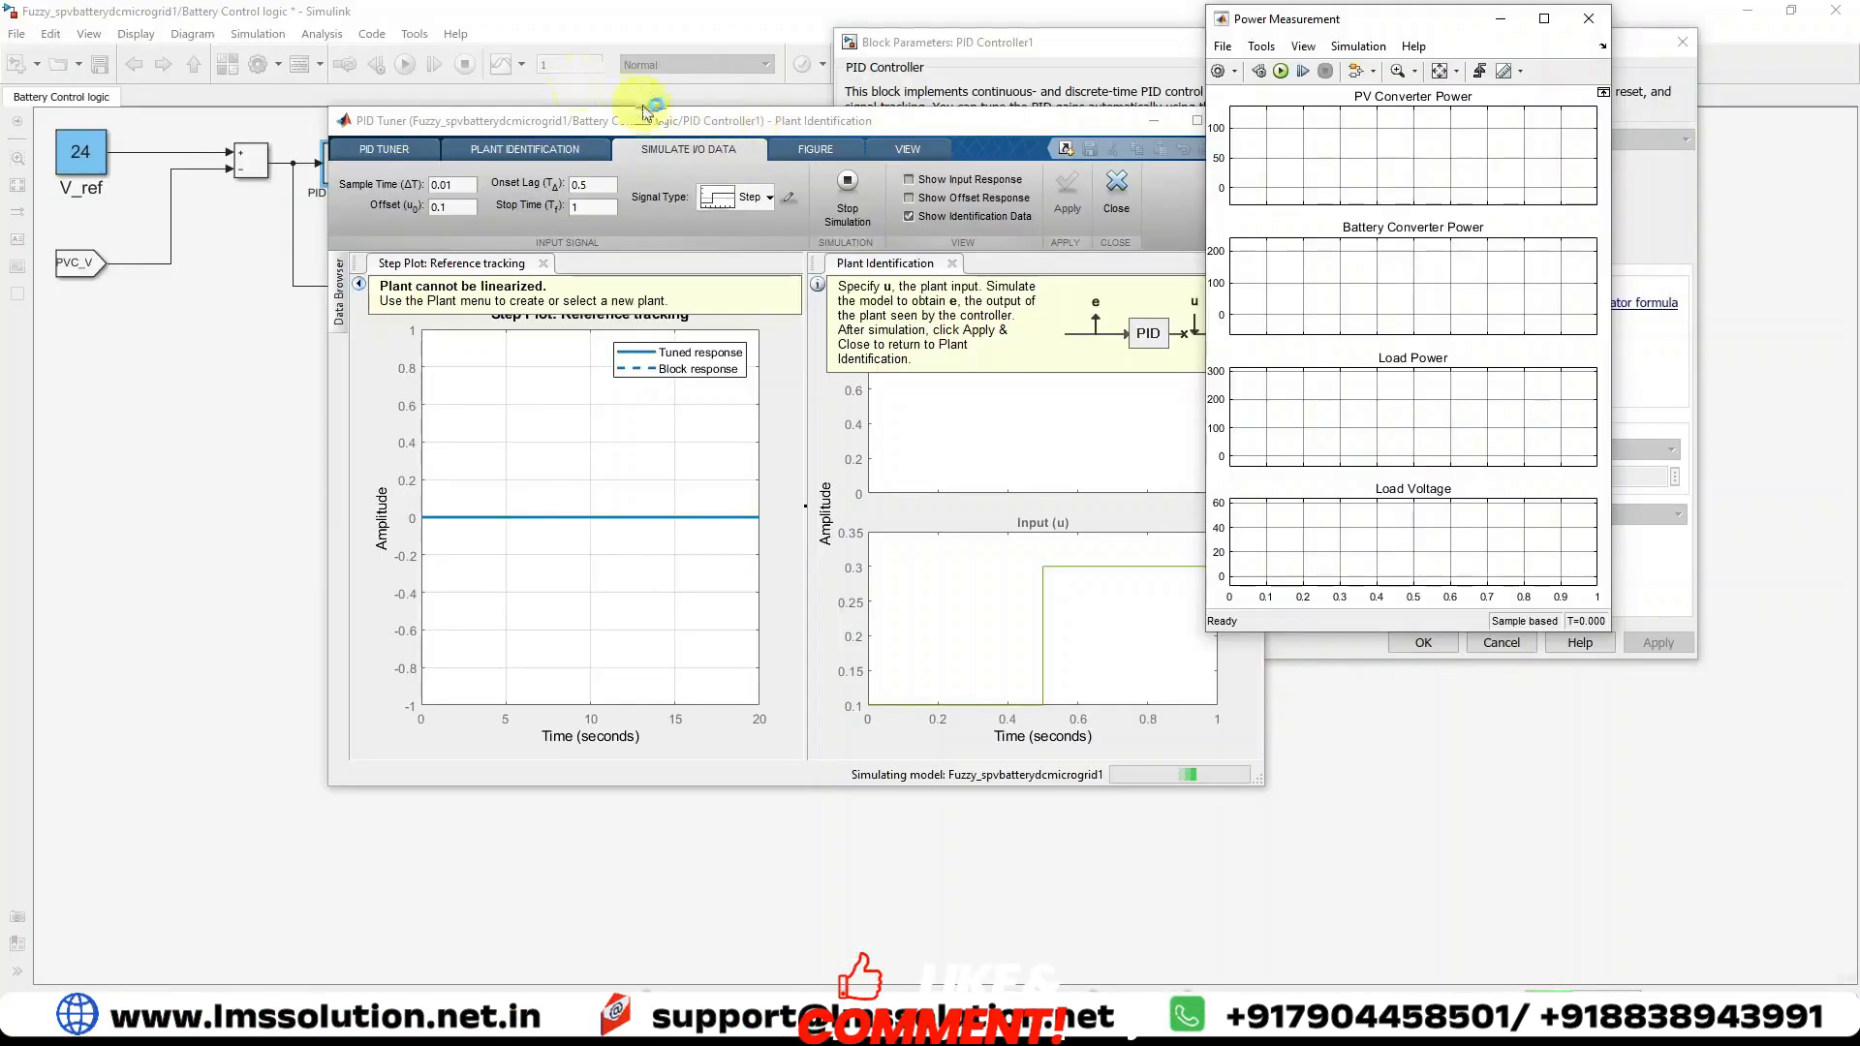
{"action": "left_click_drag", "start_coordinate": [510, 120], "coordinate": [321, 69]}
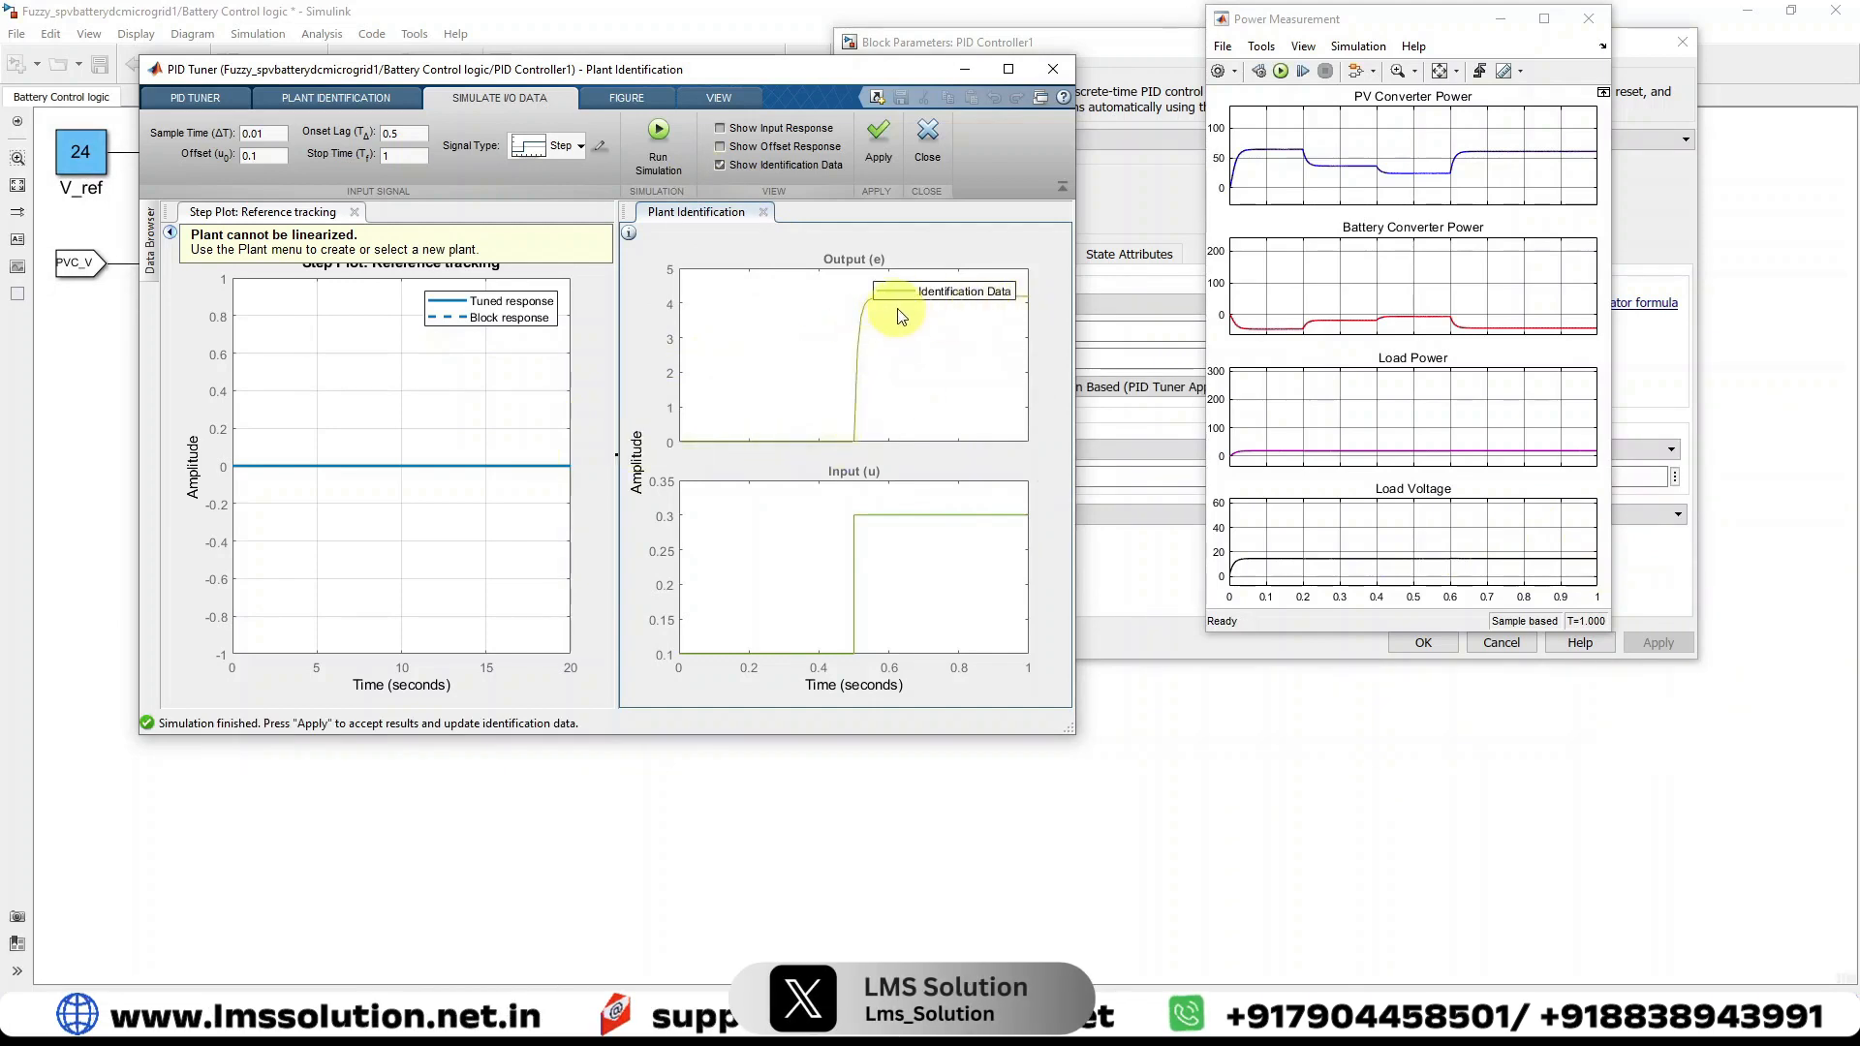
{"action": "left_click", "coordinate": [882, 145]}
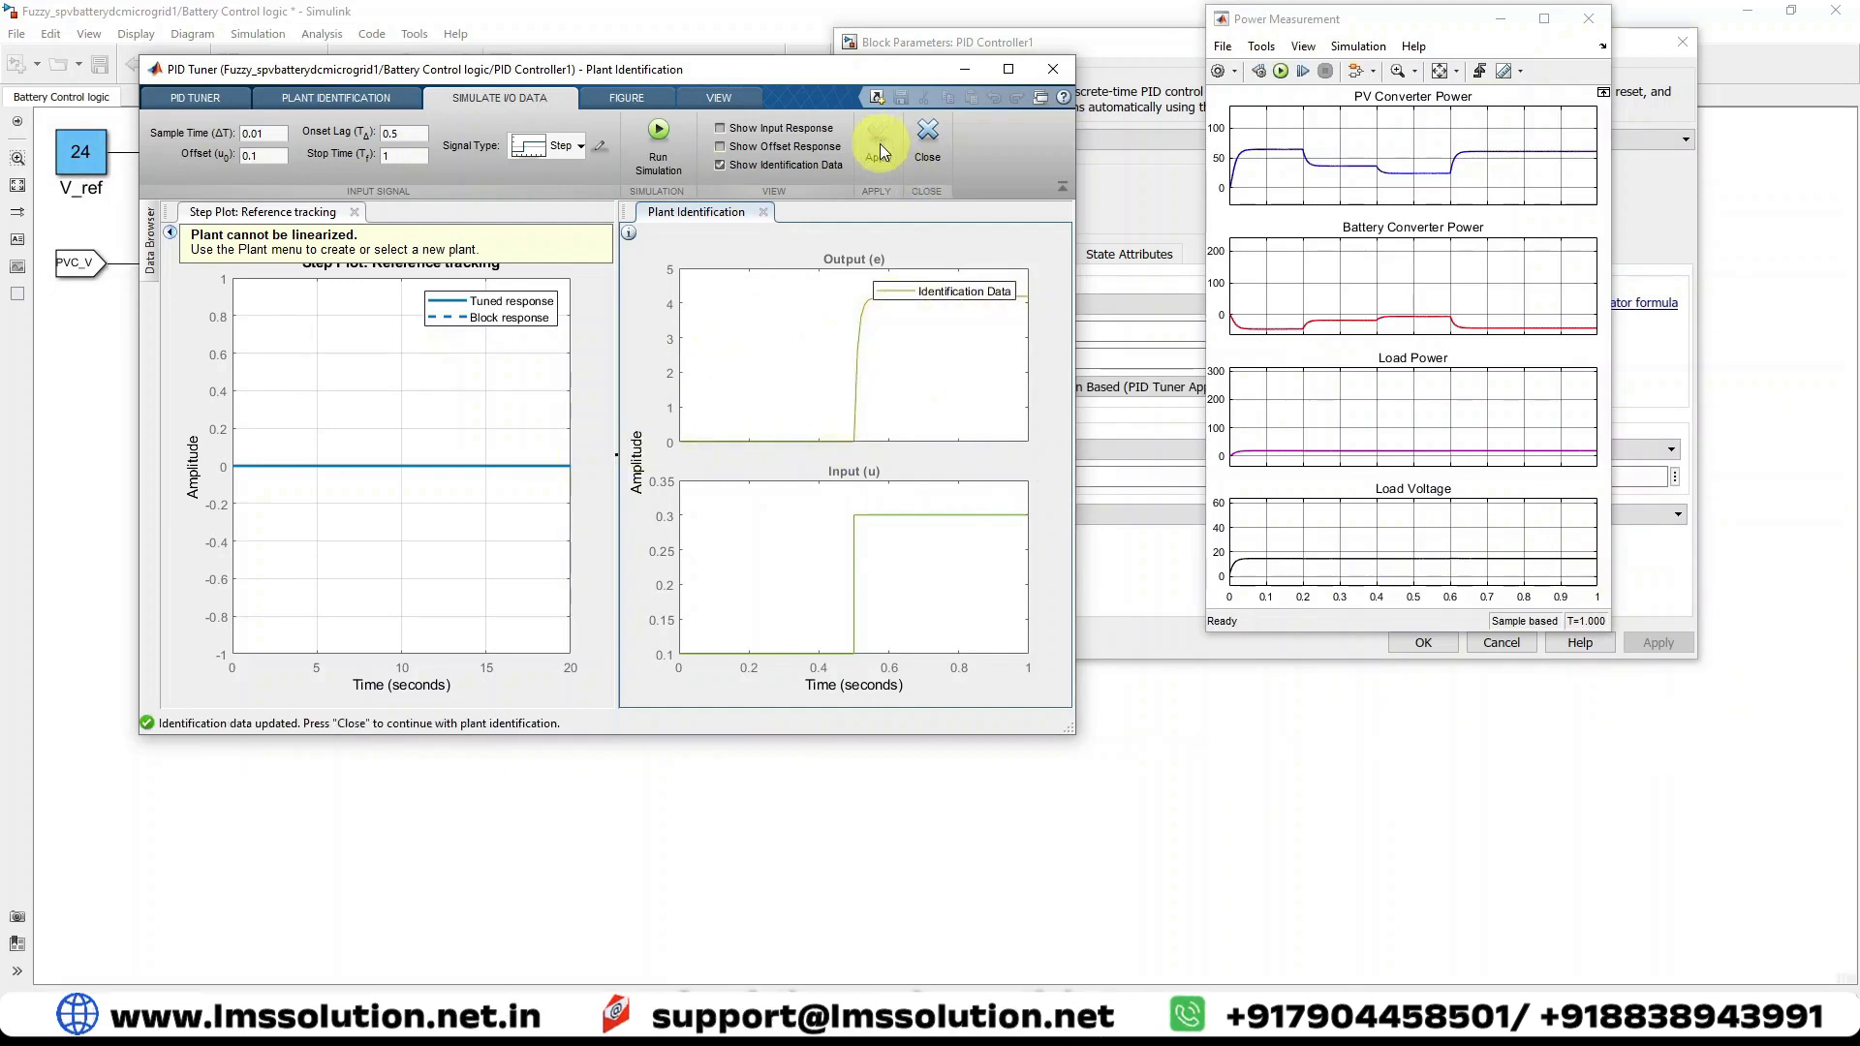
{"action": "left_click", "coordinate": [929, 136]}
{"action": "left_click_drag", "start_coordinate": [711, 67], "coordinate": [751, 67]}
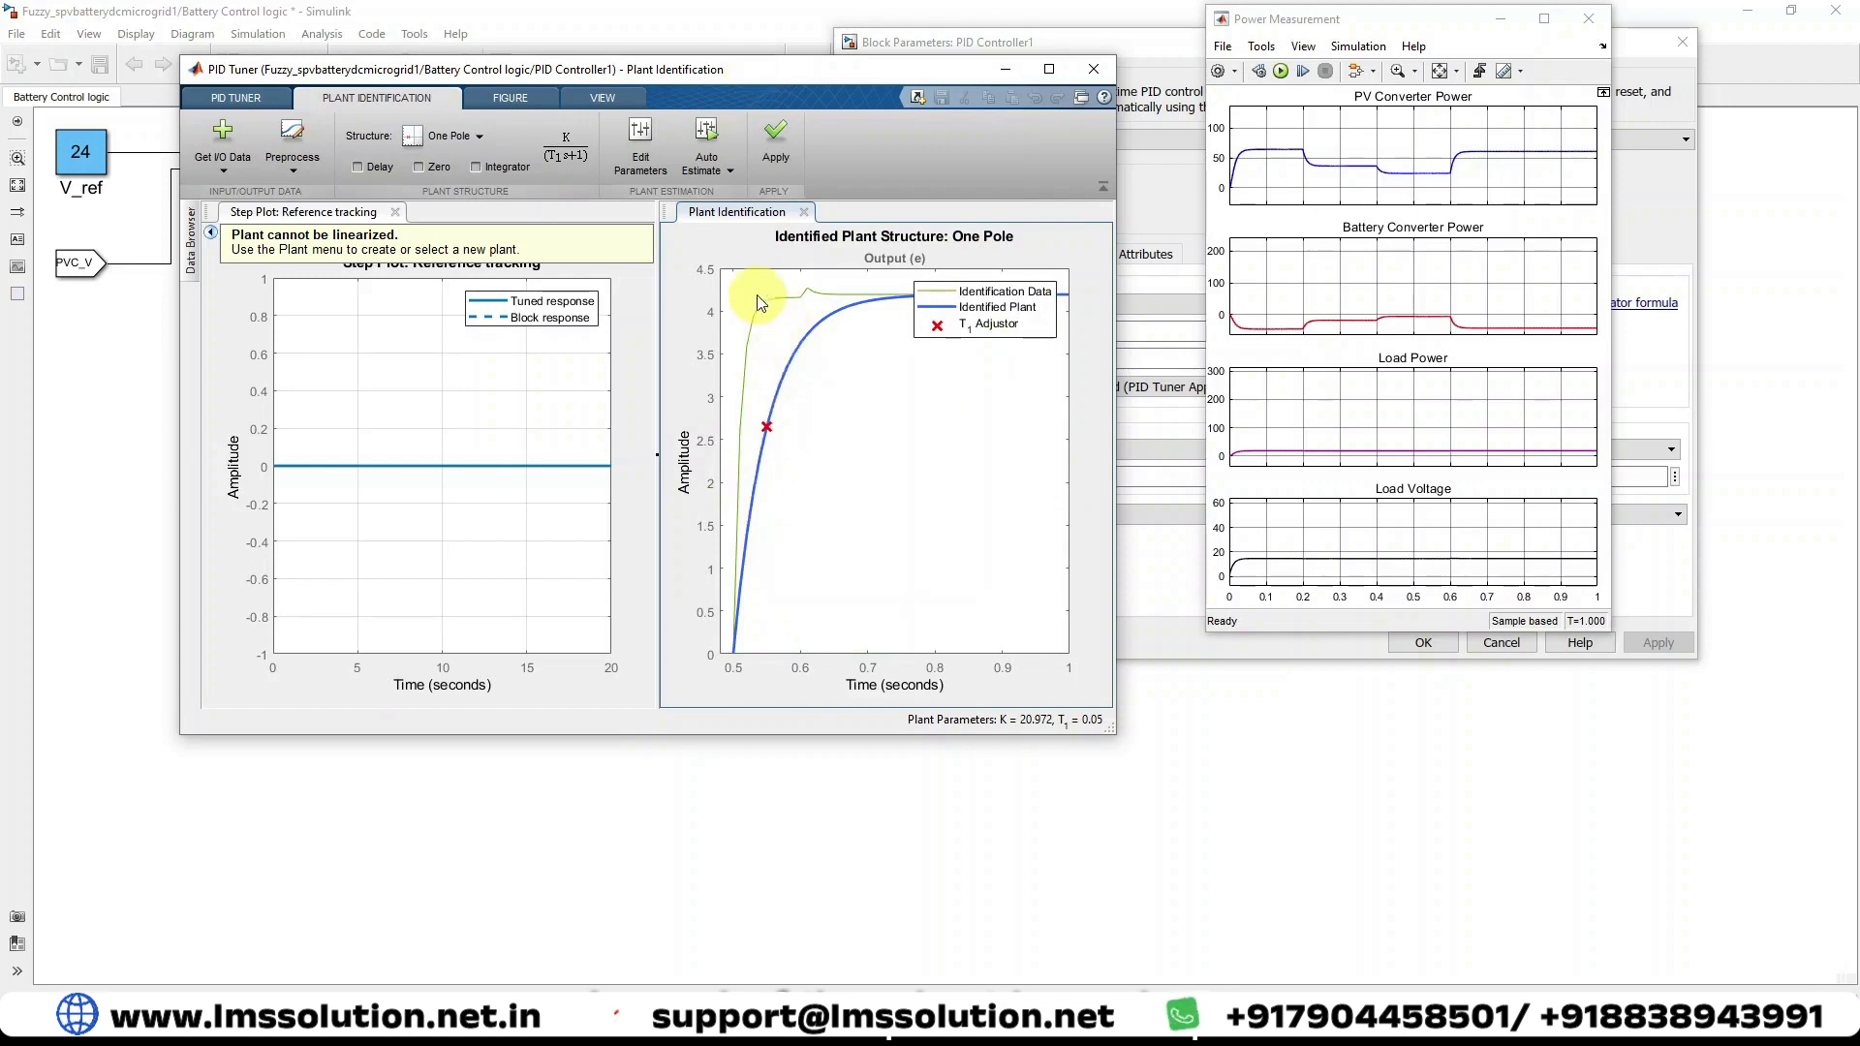
- Auto-estimate an Underdamped Pair plant from the identification data and apply it to retune the controller
{"action": "left_click", "coordinate": [475, 140]}
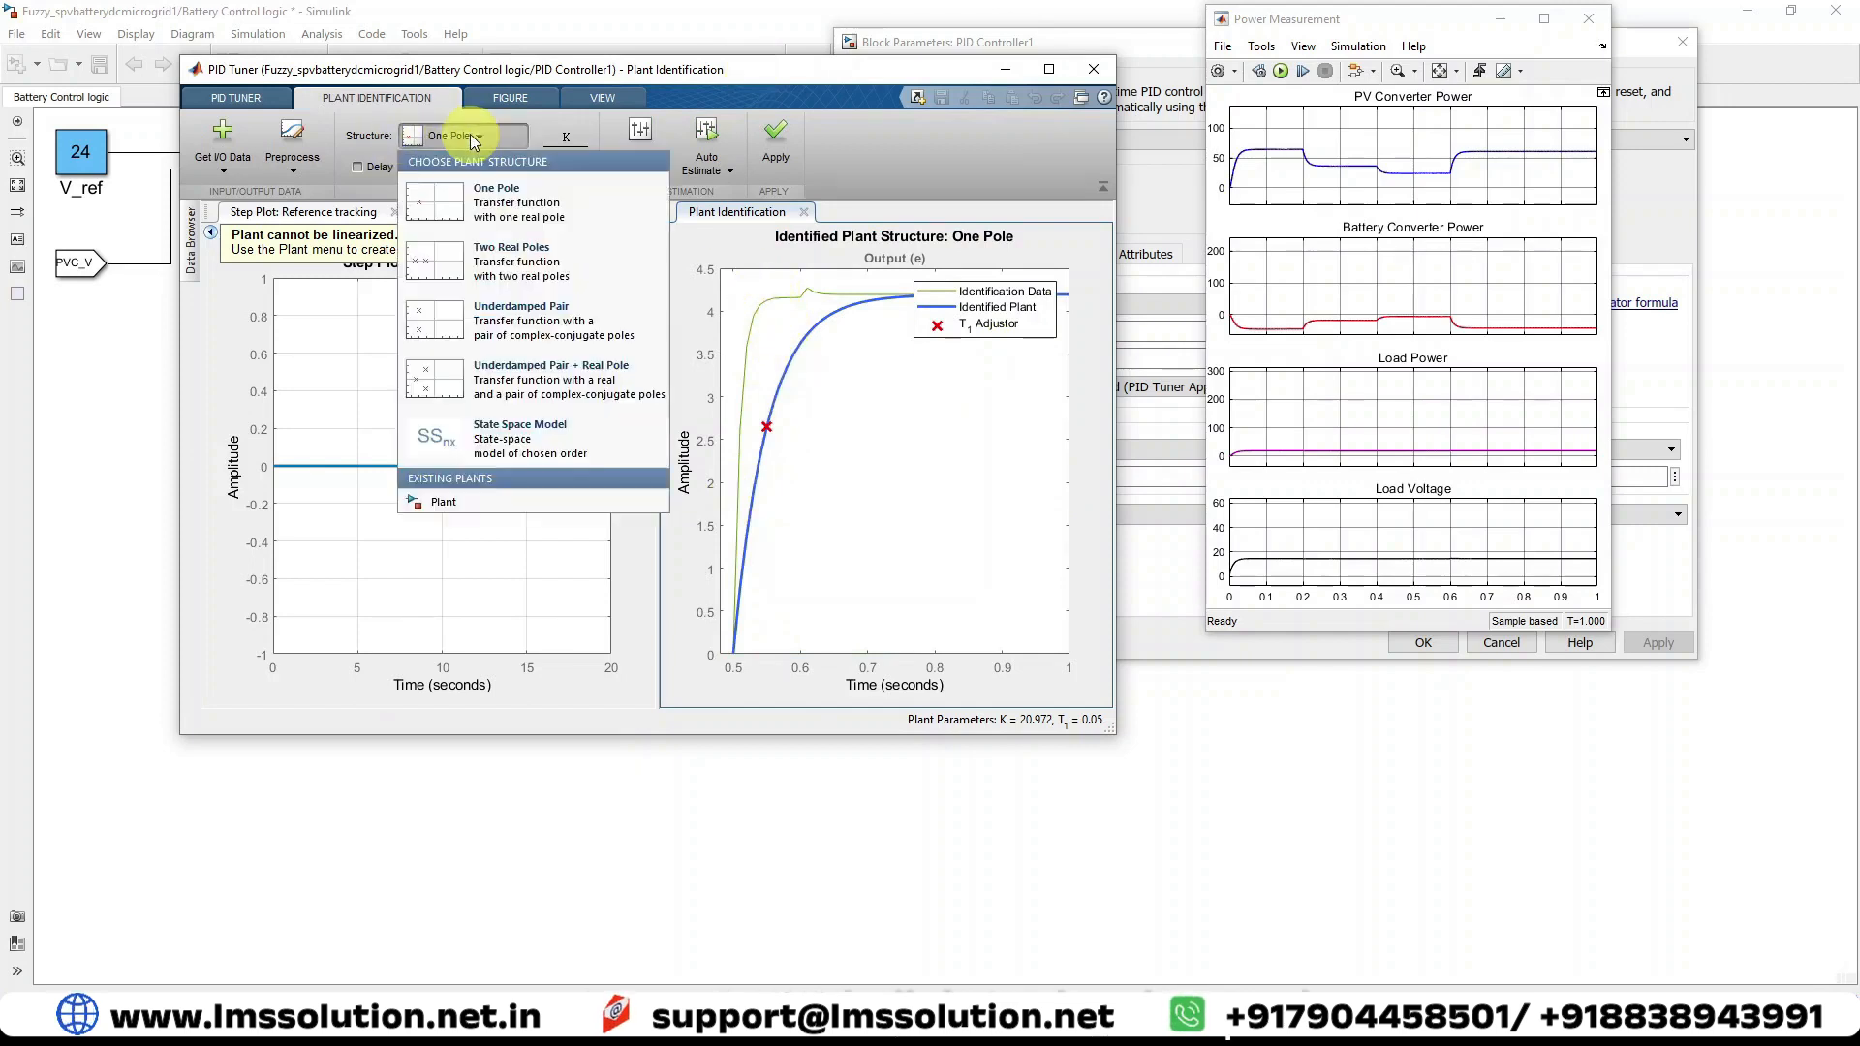
{"action": "left_click", "coordinate": [475, 329]}
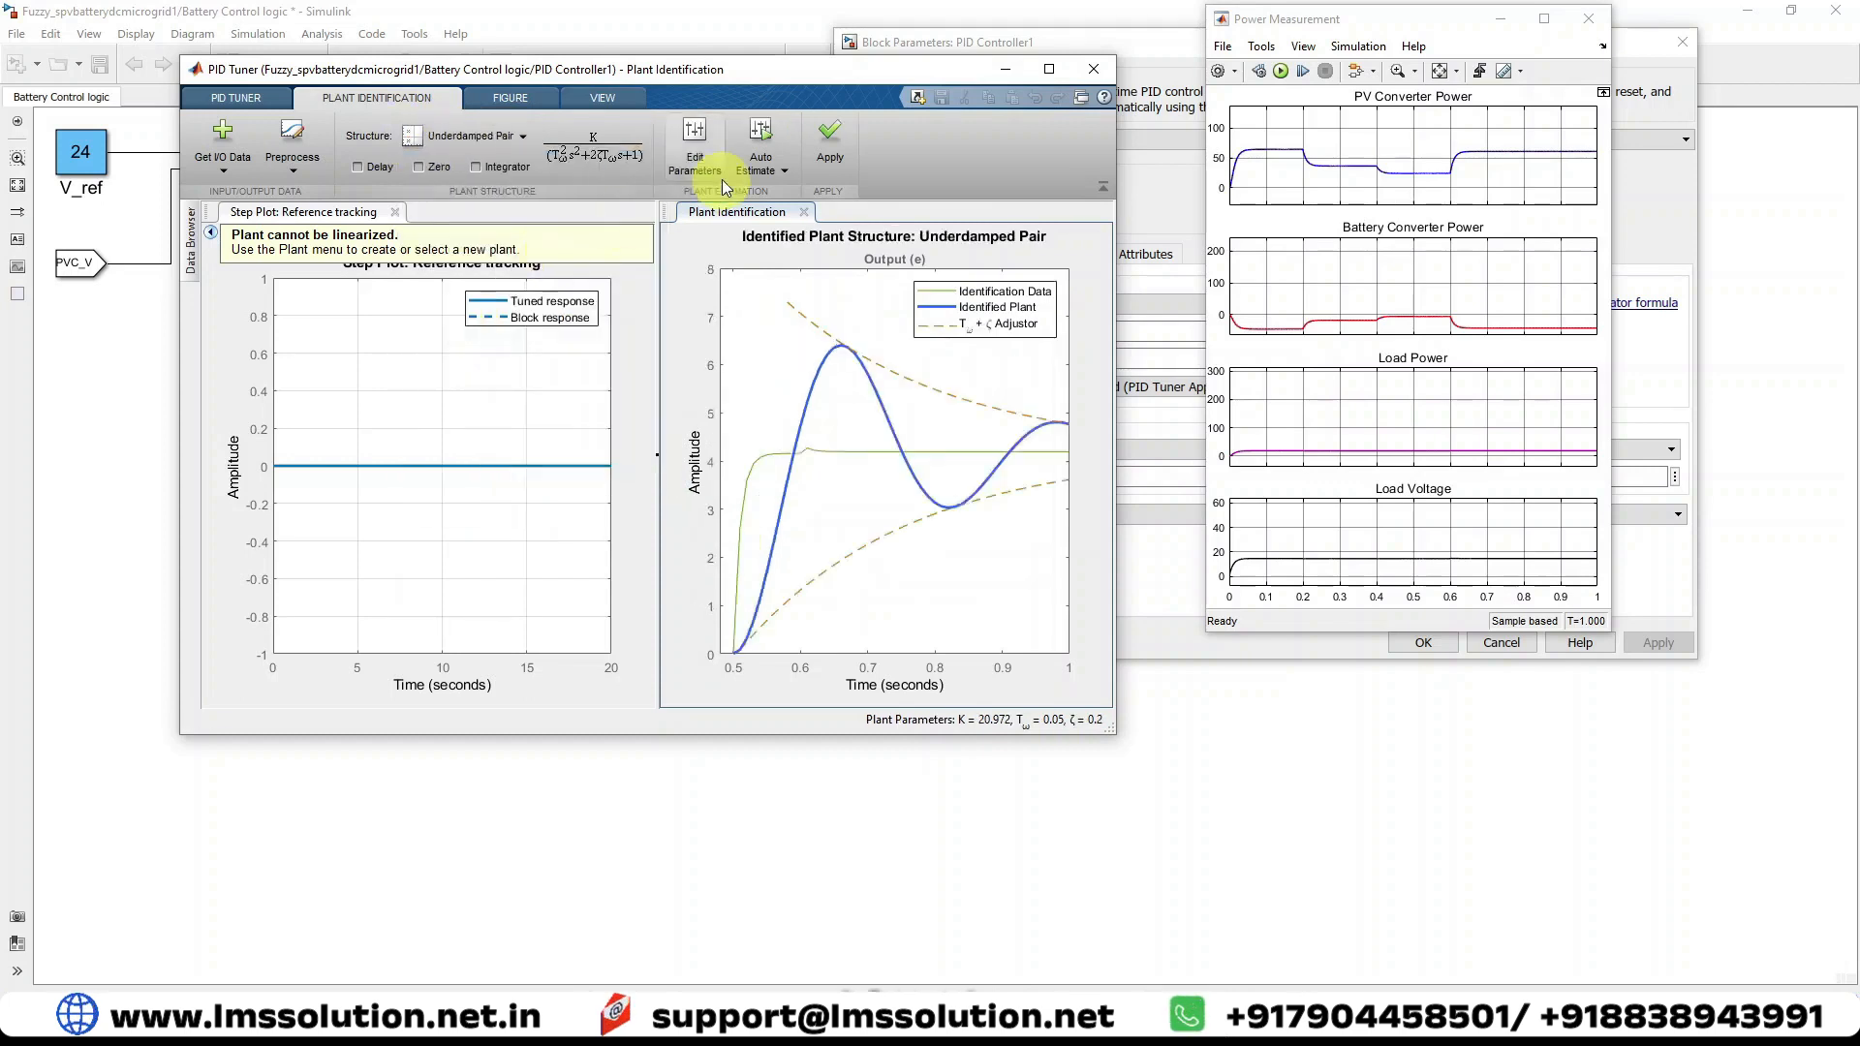
{"action": "left_click", "coordinate": [760, 165]}
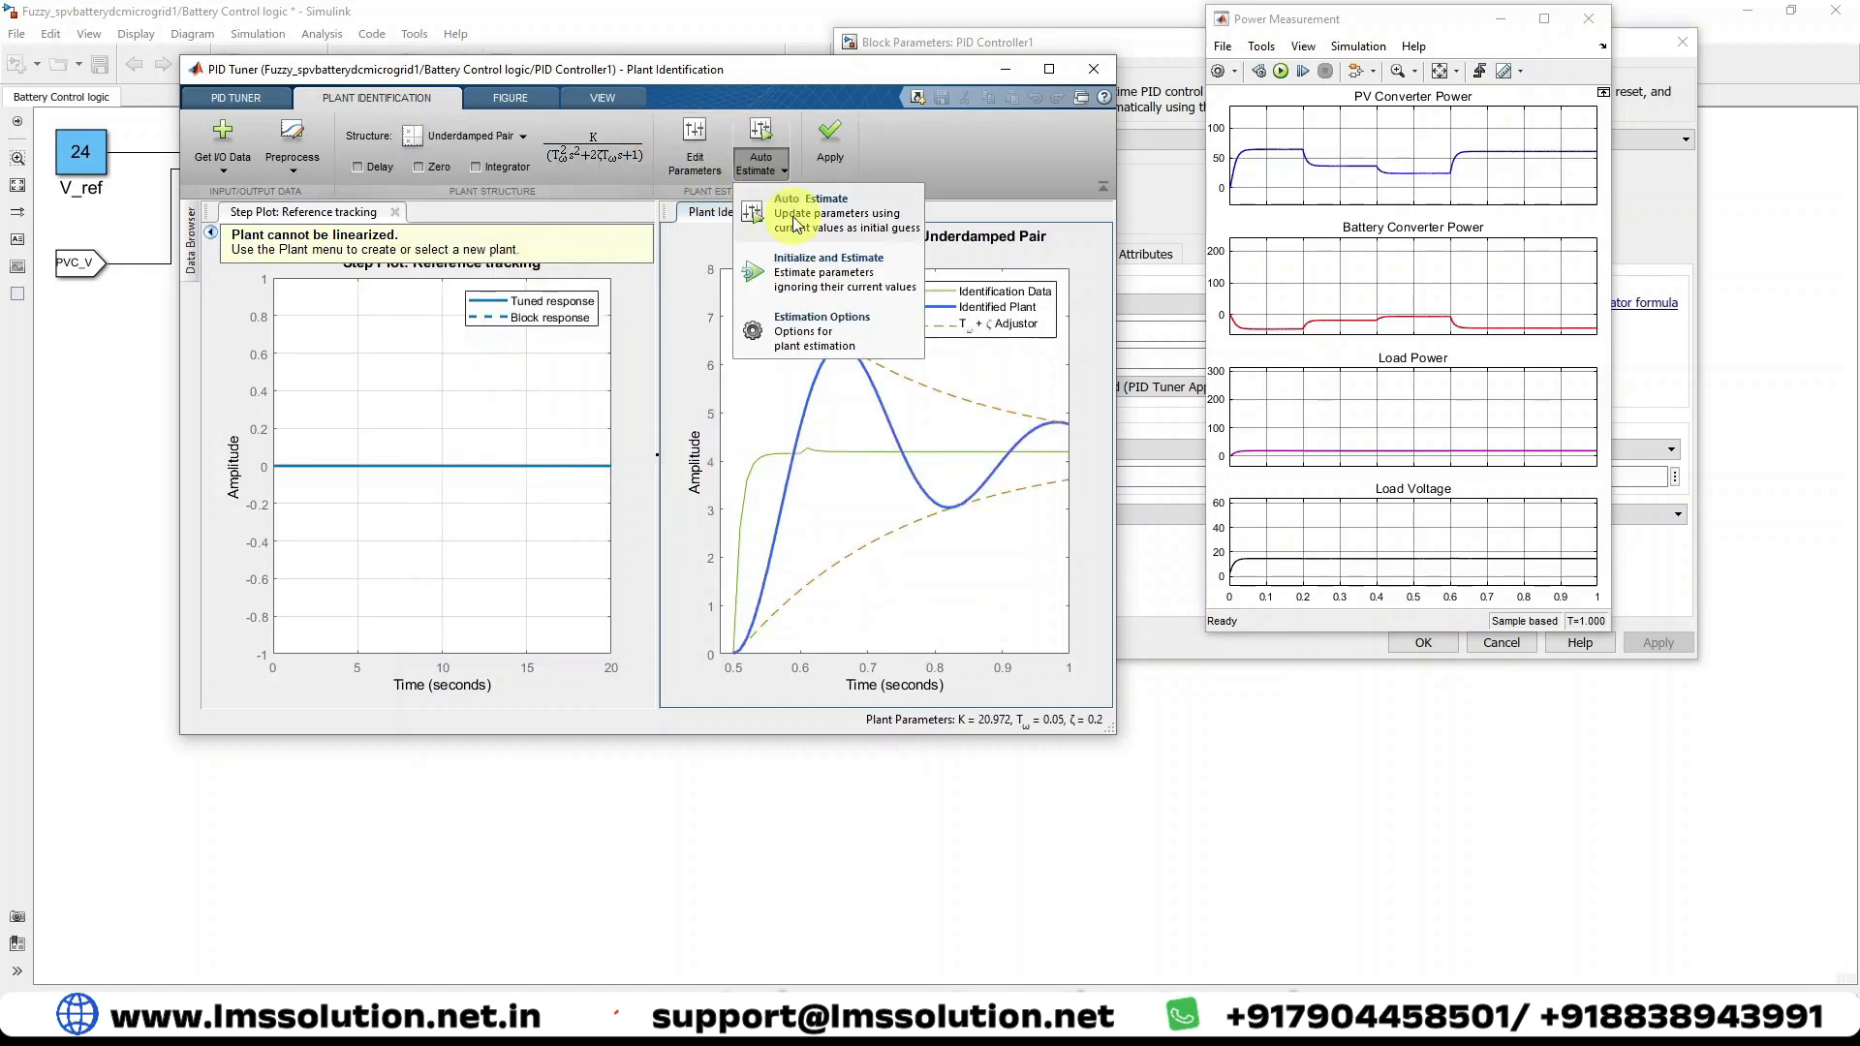
{"action": "left_click", "coordinate": [776, 211]}
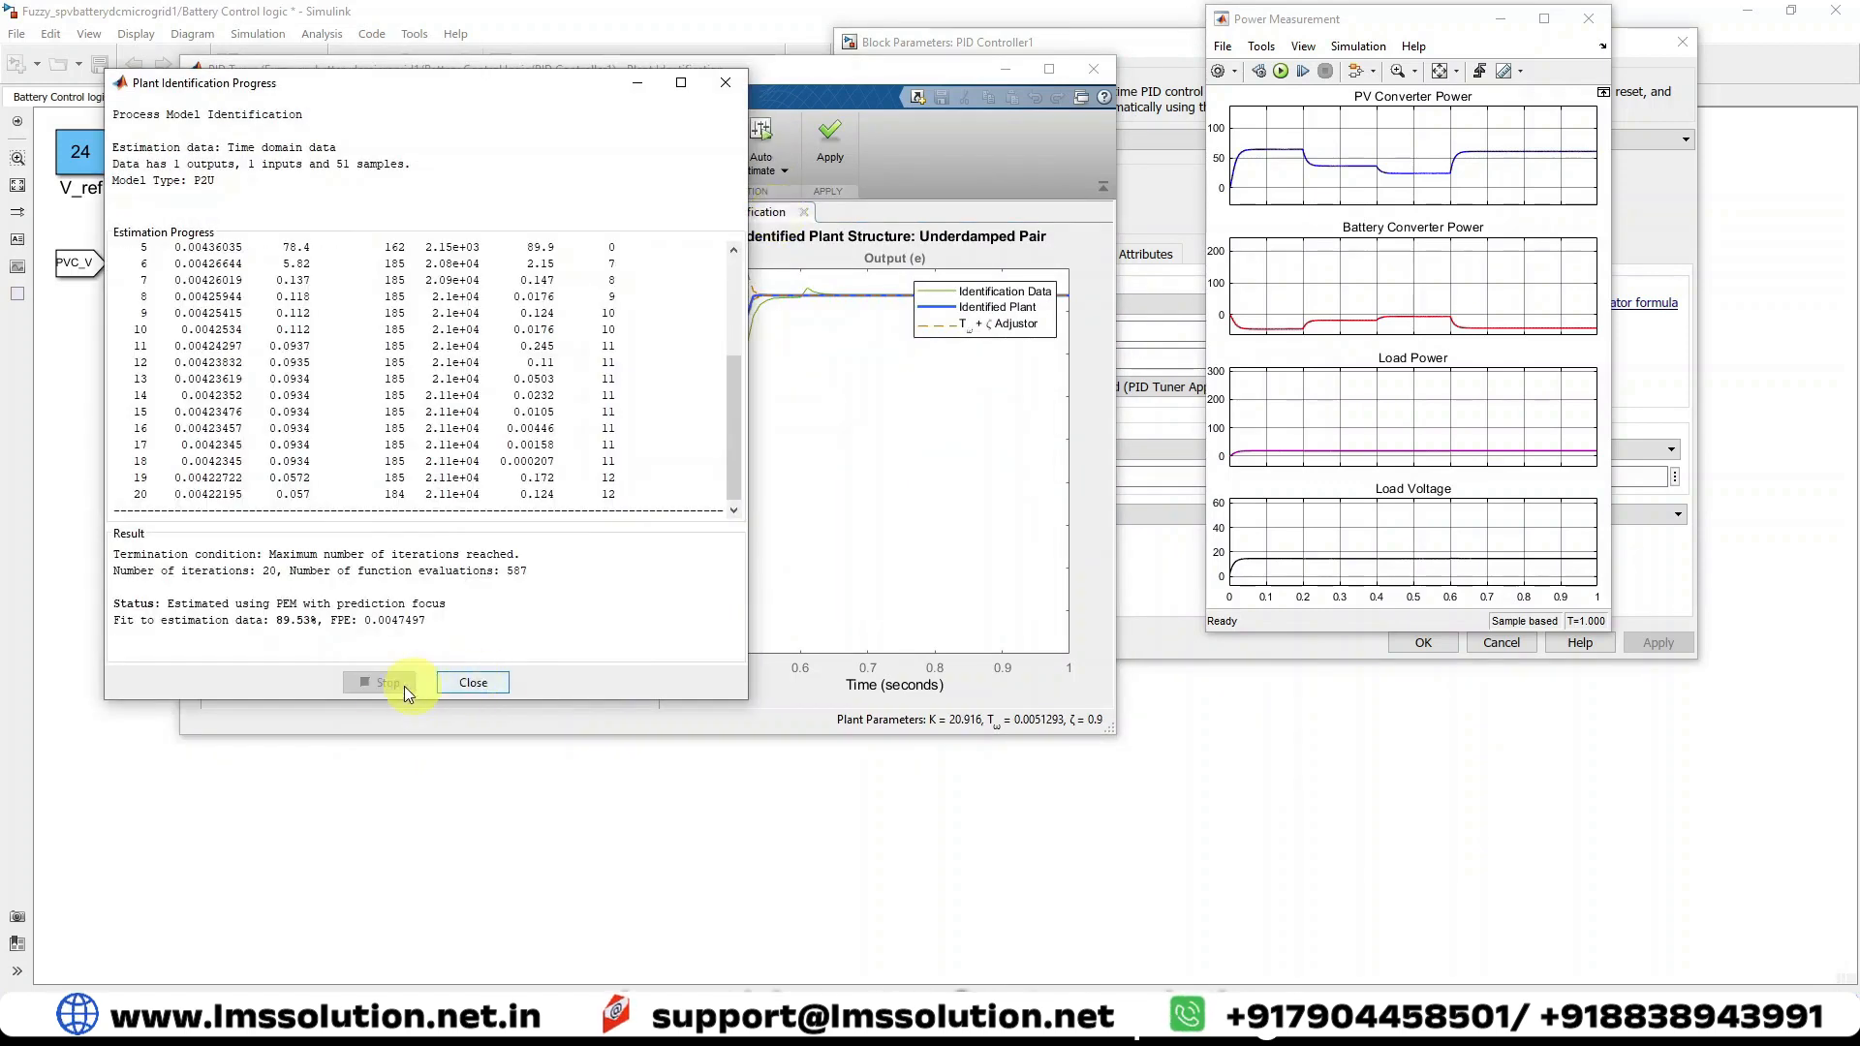
{"action": "left_click", "coordinate": [471, 683]}
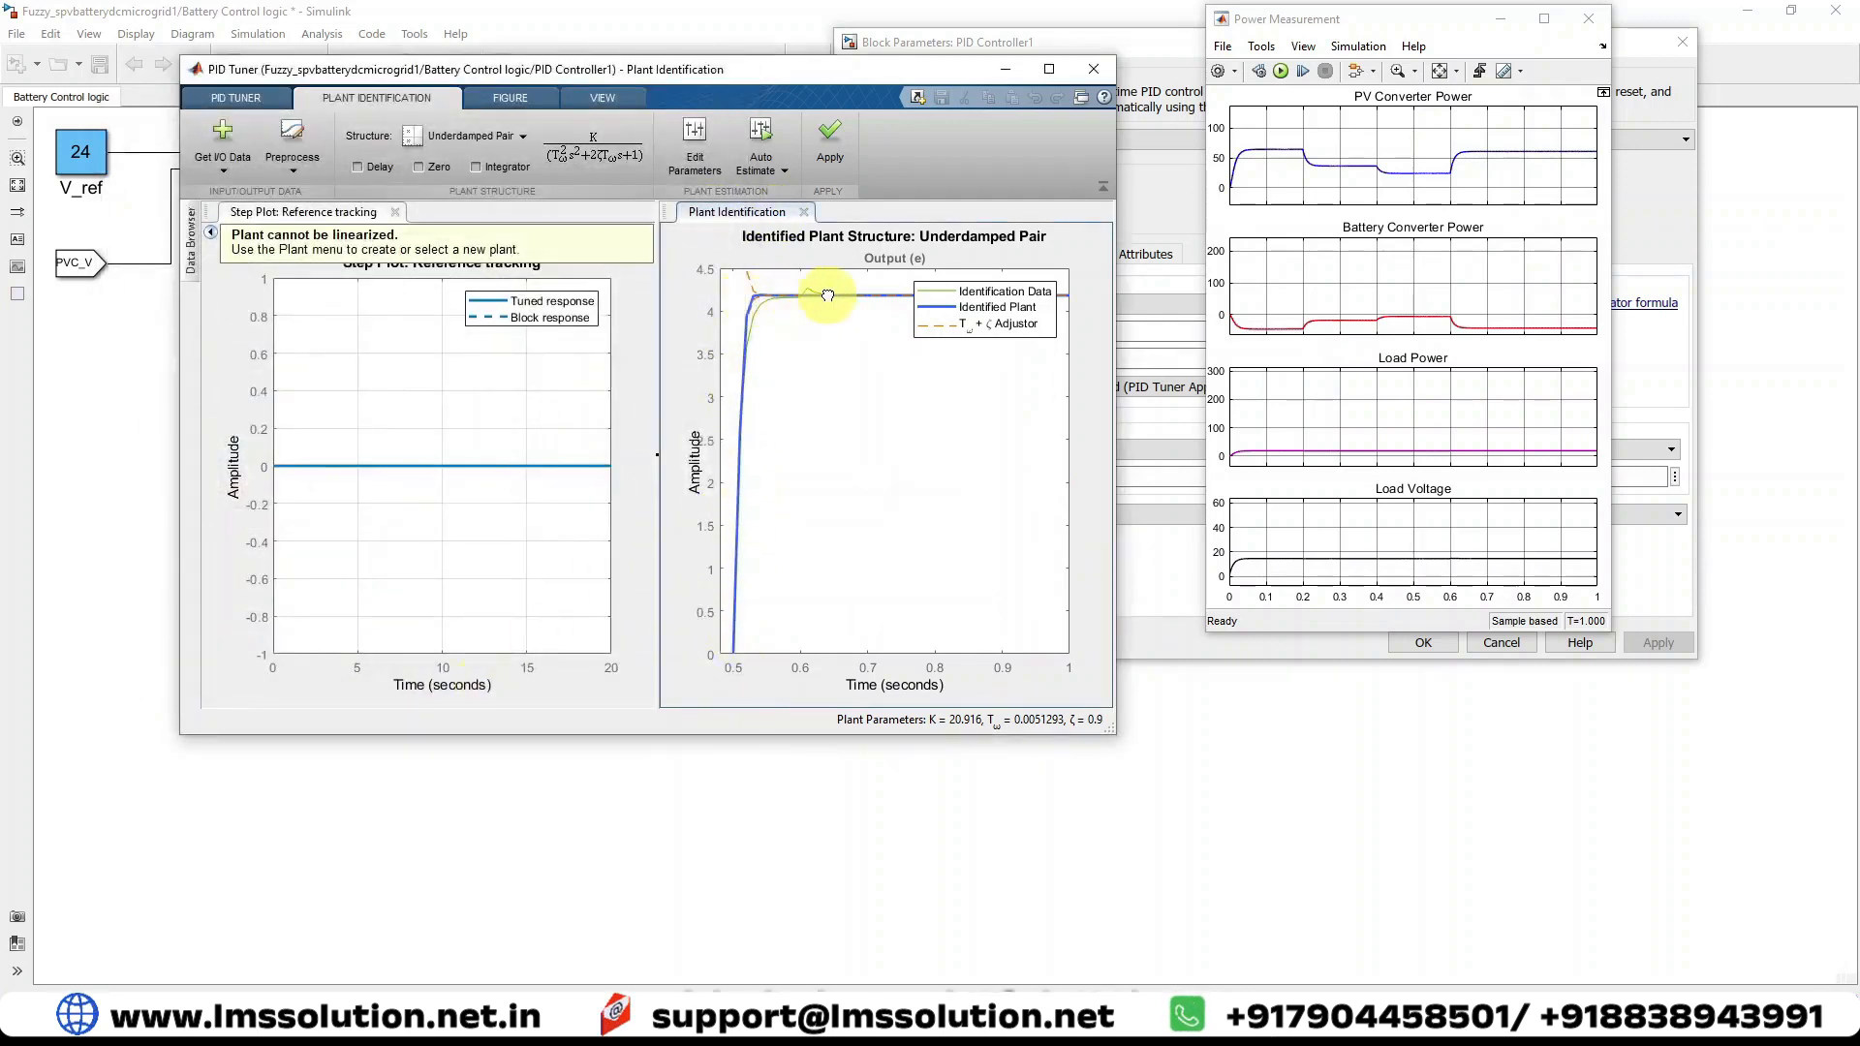
{"action": "left_click", "coordinate": [827, 141]}
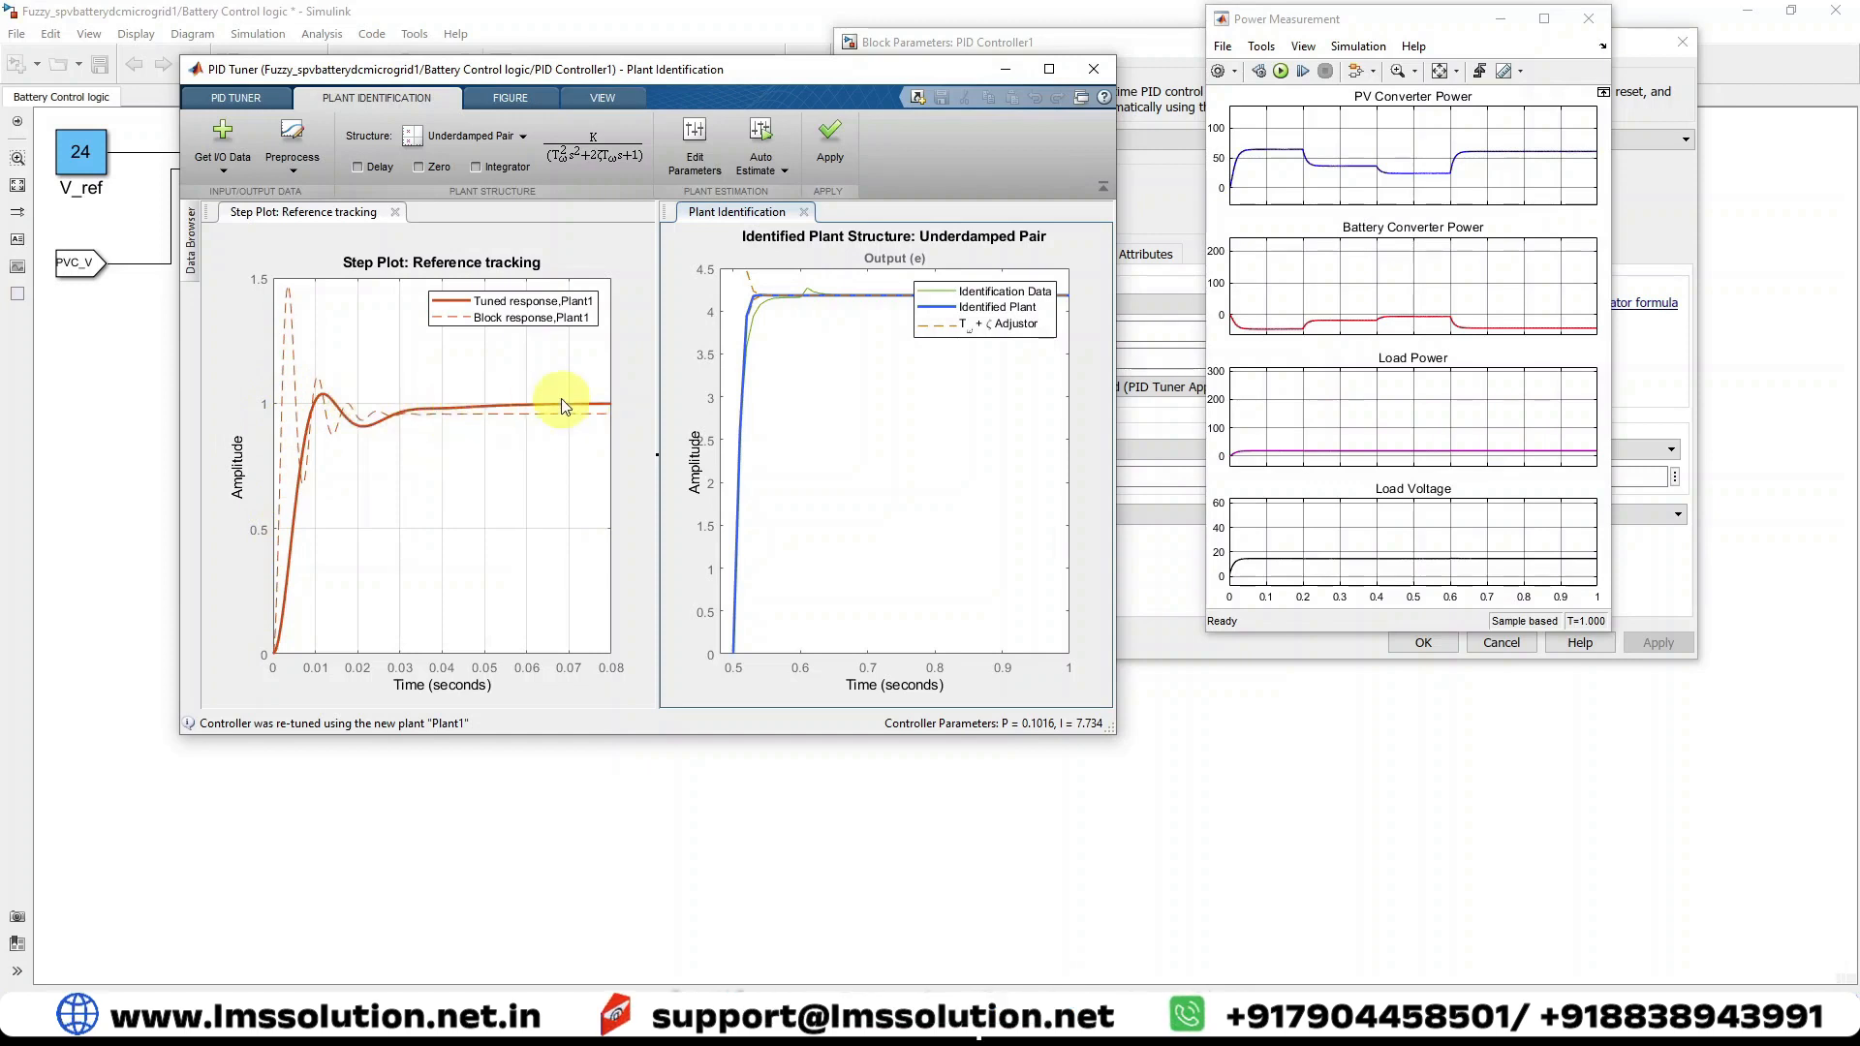
- Return to the tuning view, show the controller parameters, and slow the response time to 0.02556 seconds
{"action": "left_click", "coordinate": [244, 95]}
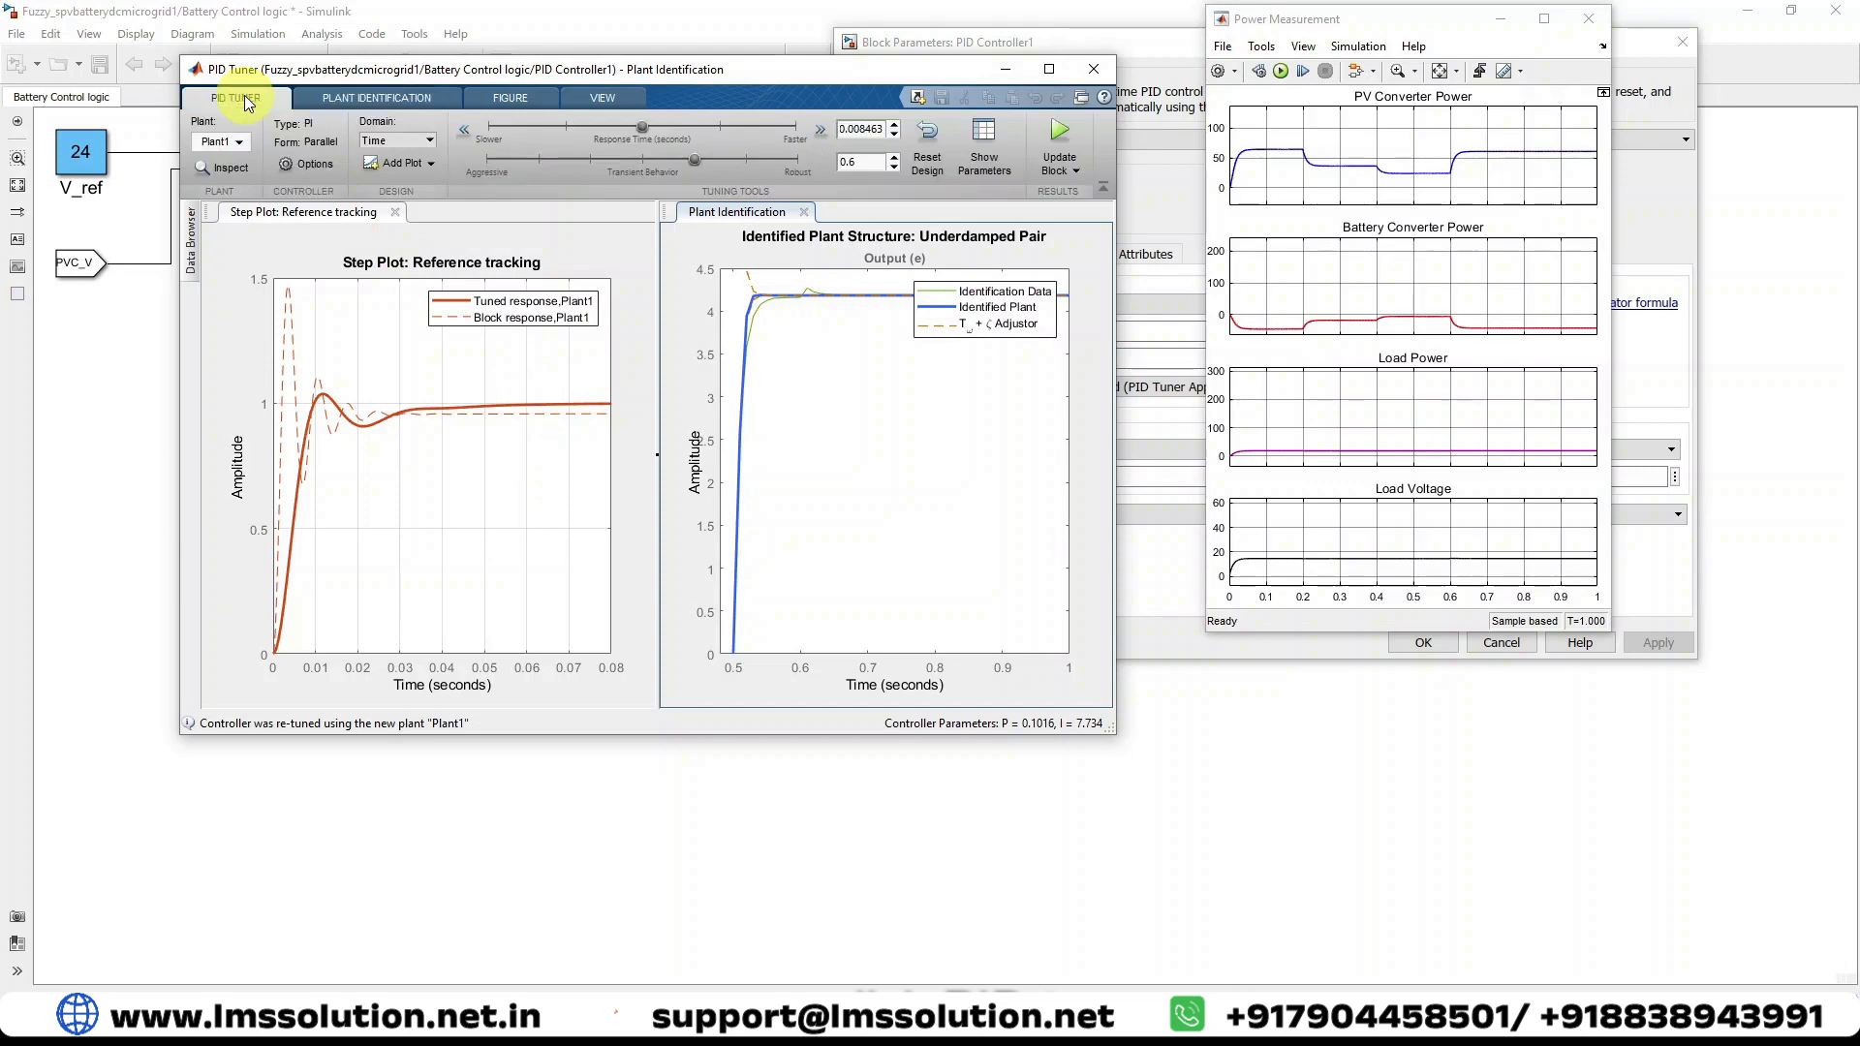
{"action": "left_click", "coordinate": [986, 158]}
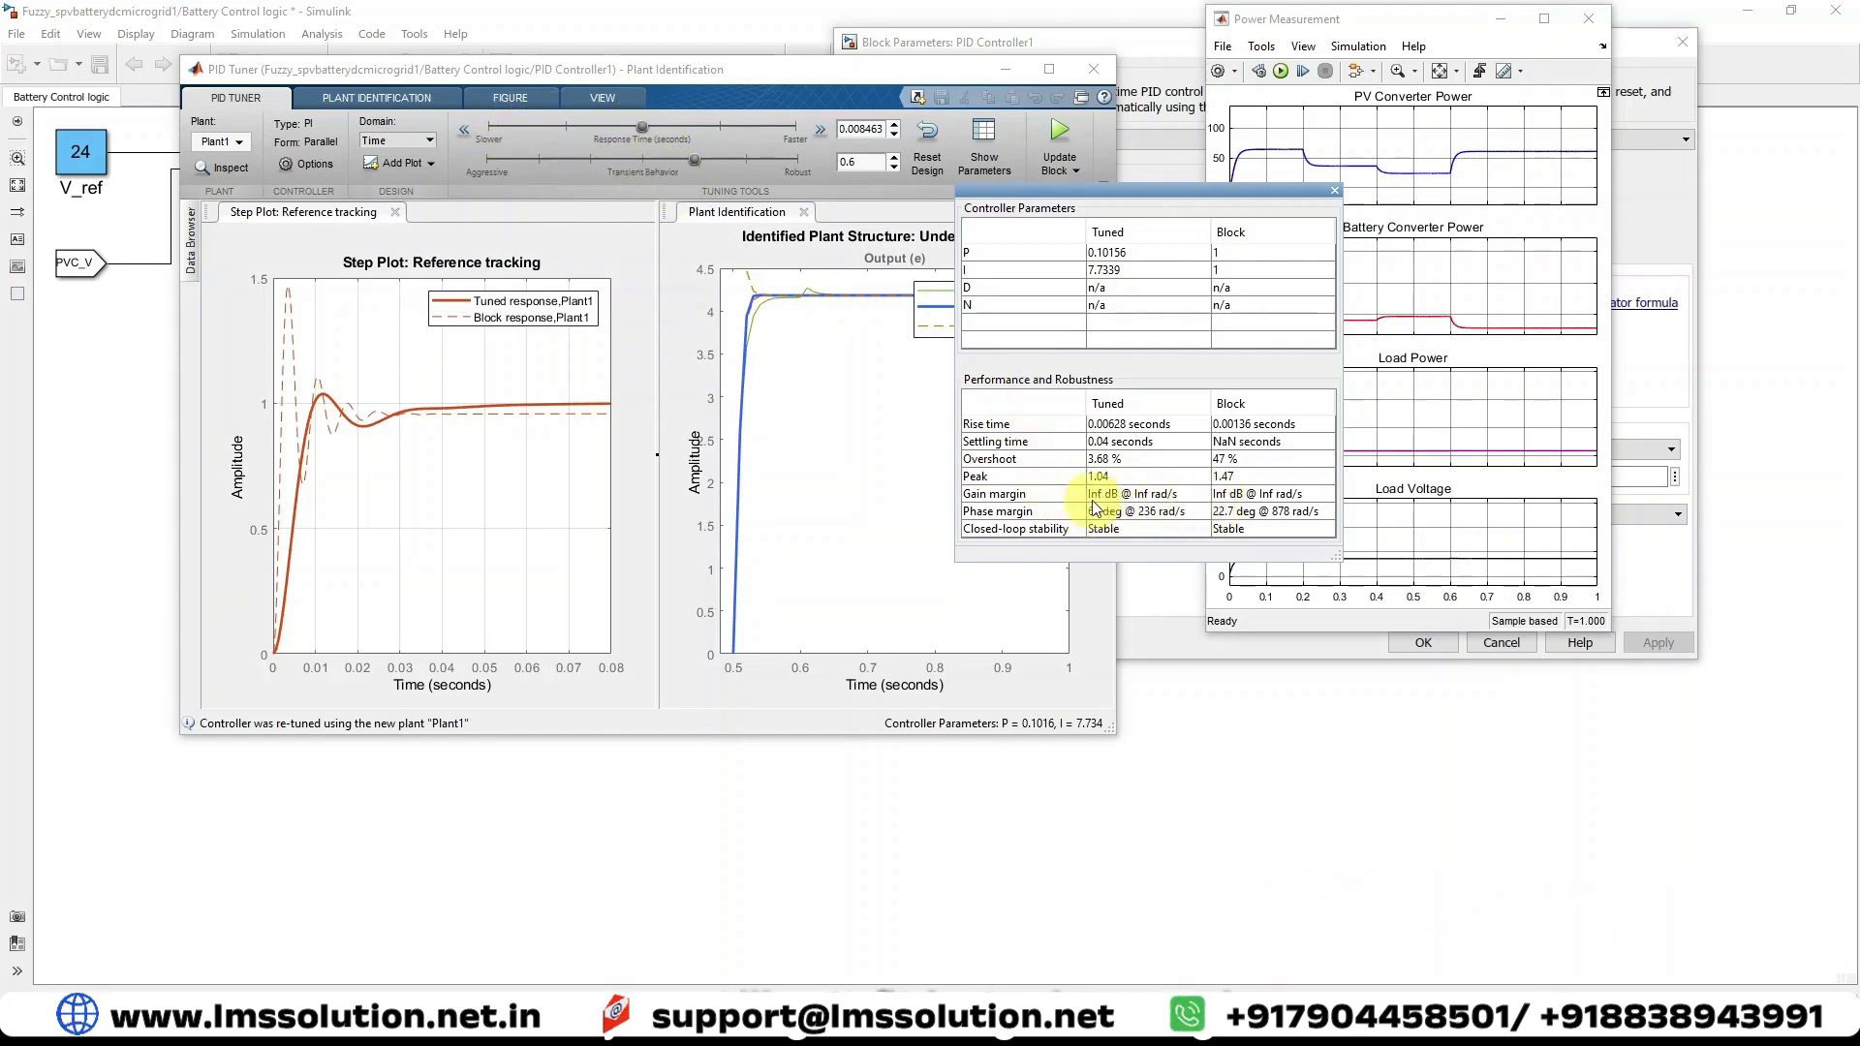
{"action": "left_click_drag", "start_coordinate": [642, 130], "coordinate": [618, 128]}
{"action": "left_click_drag", "start_coordinate": [607, 128], "coordinate": [572, 130]}
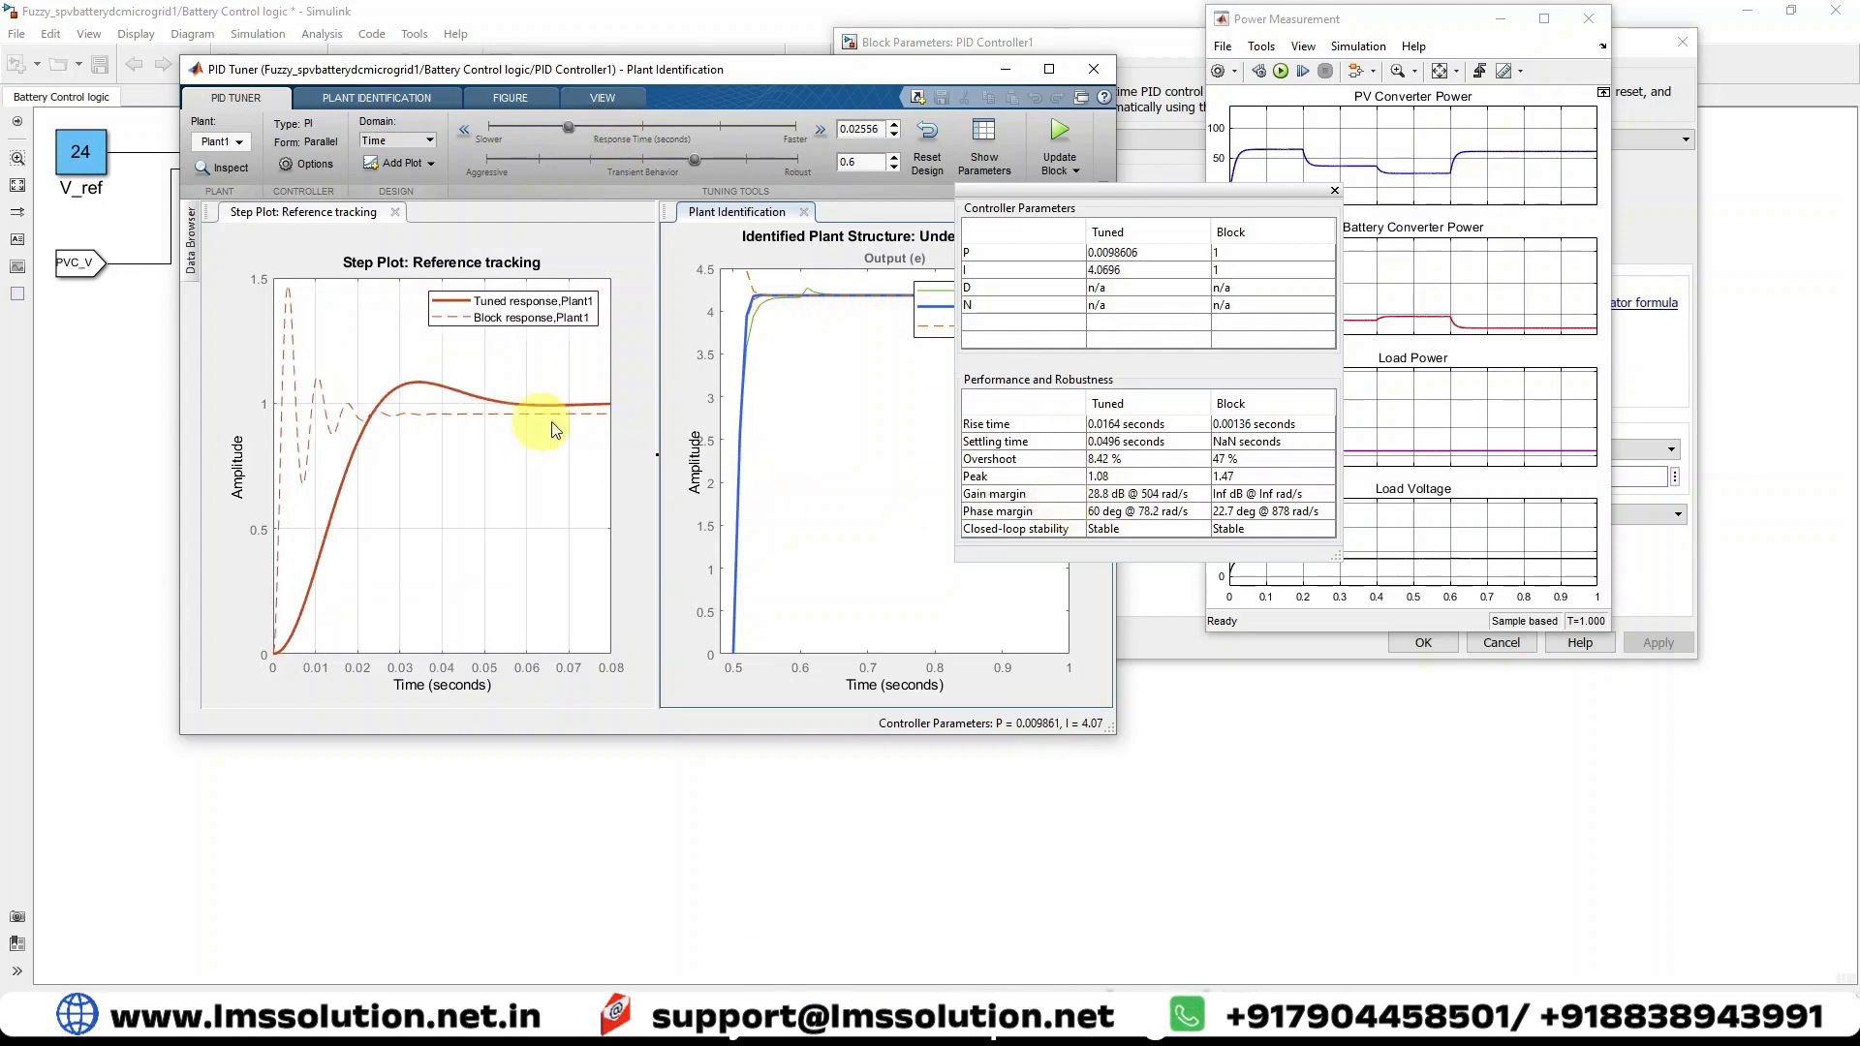
- Try a transient behavior of 0.88, lower it to 0.46, and update the controller block with the tuned gains
{"action": "left_click_drag", "start_coordinate": [695, 160], "coordinate": [792, 160]}
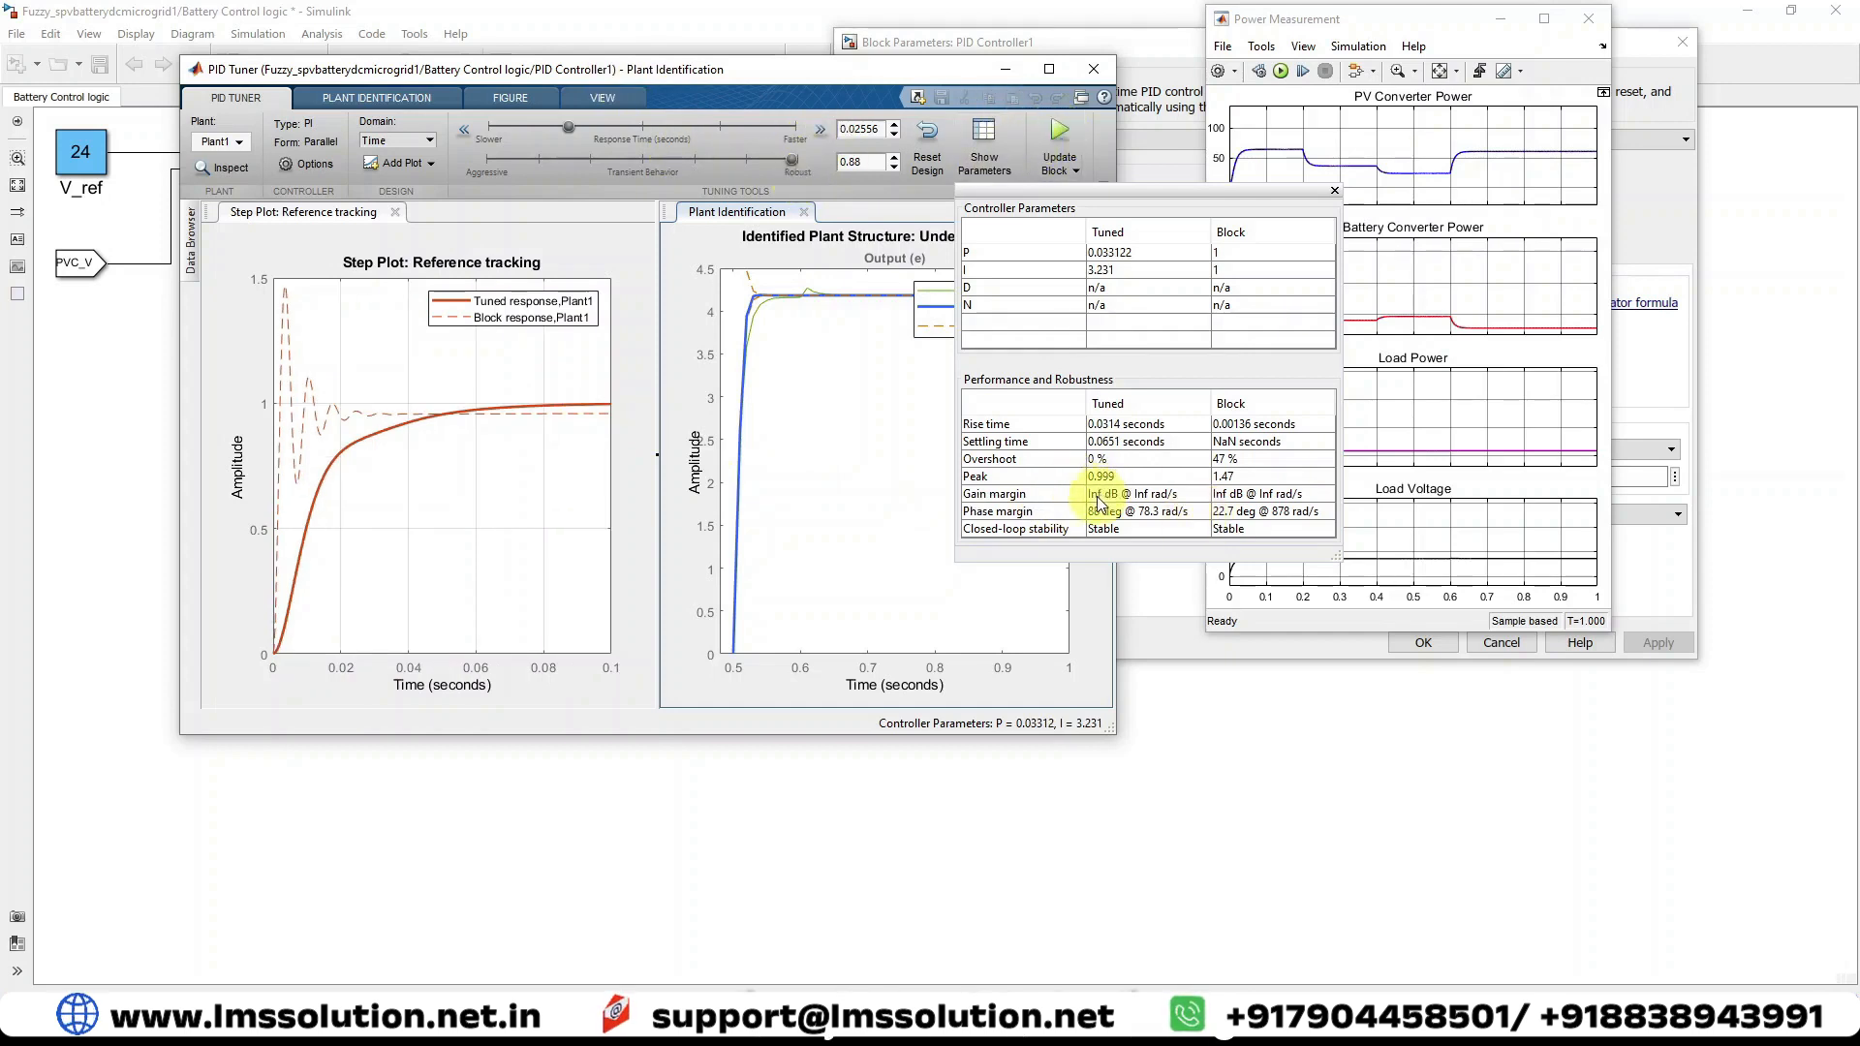
{"action": "left_click_drag", "start_coordinate": [789, 160], "coordinate": [646, 161]}
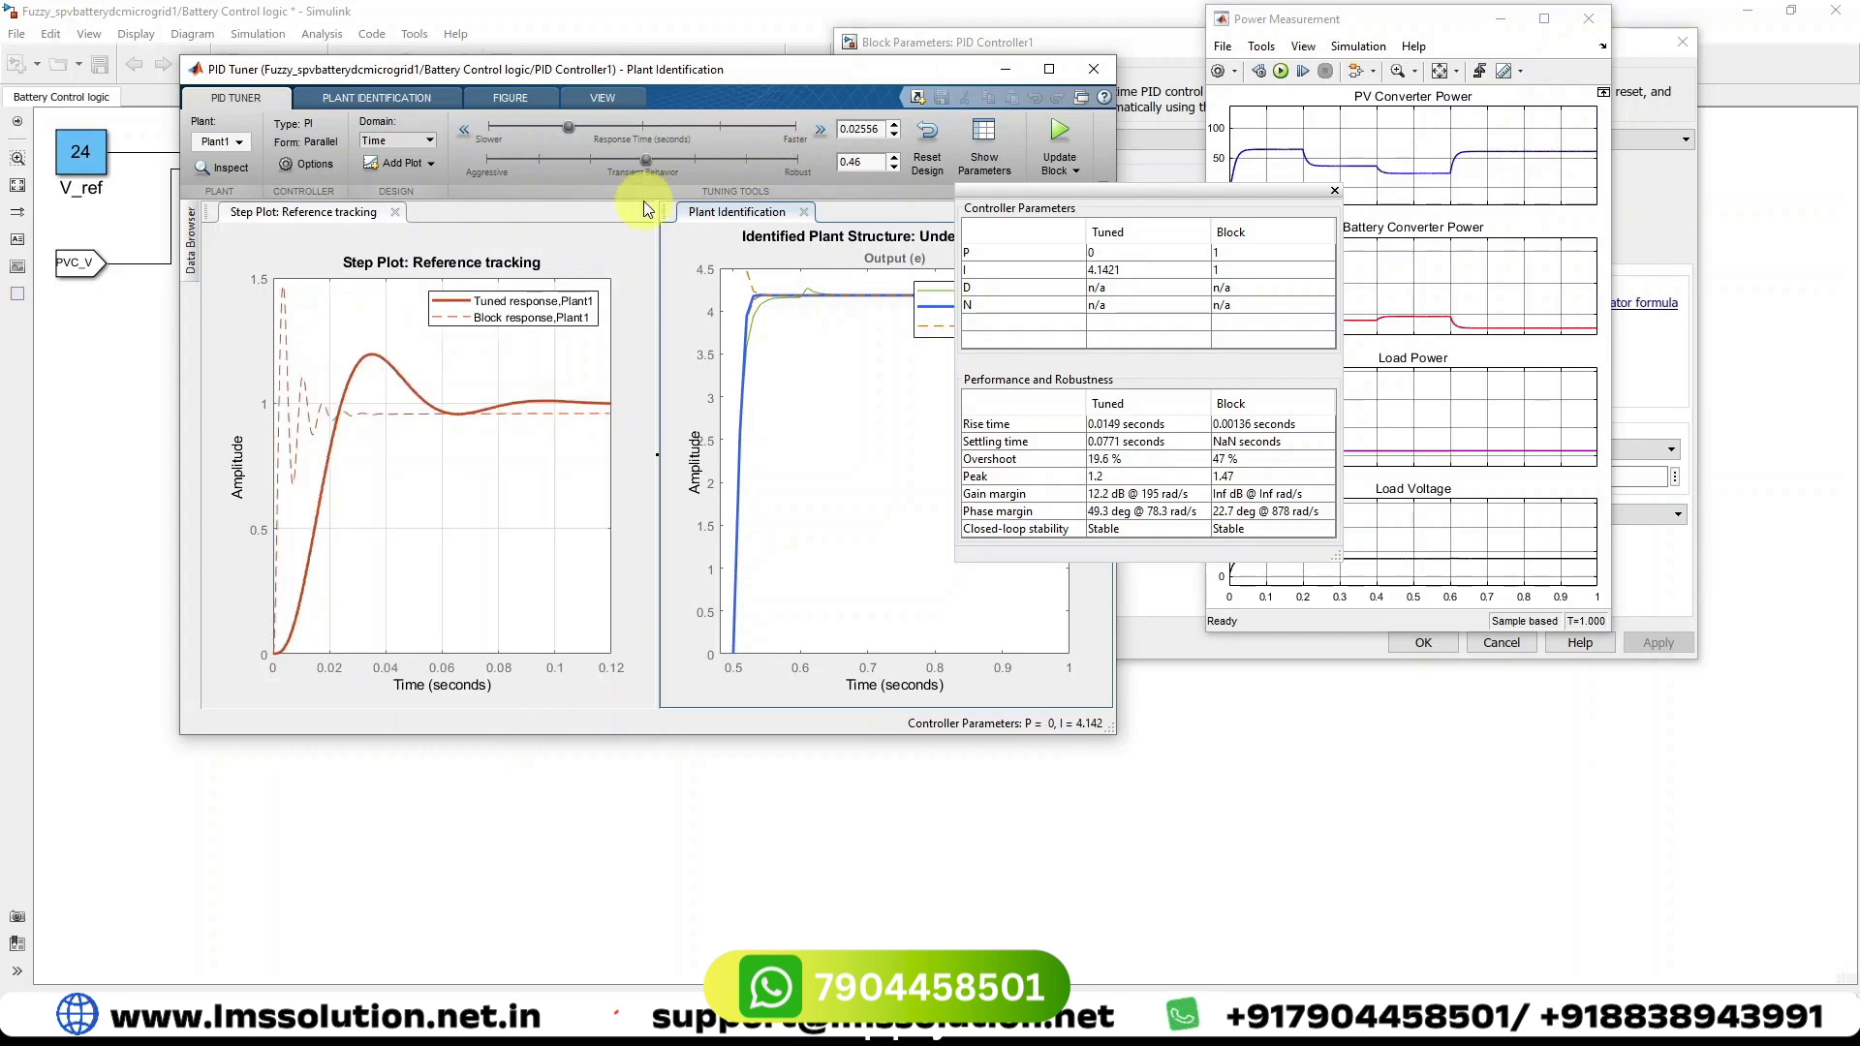
{"action": "left_click", "coordinate": [1063, 132]}
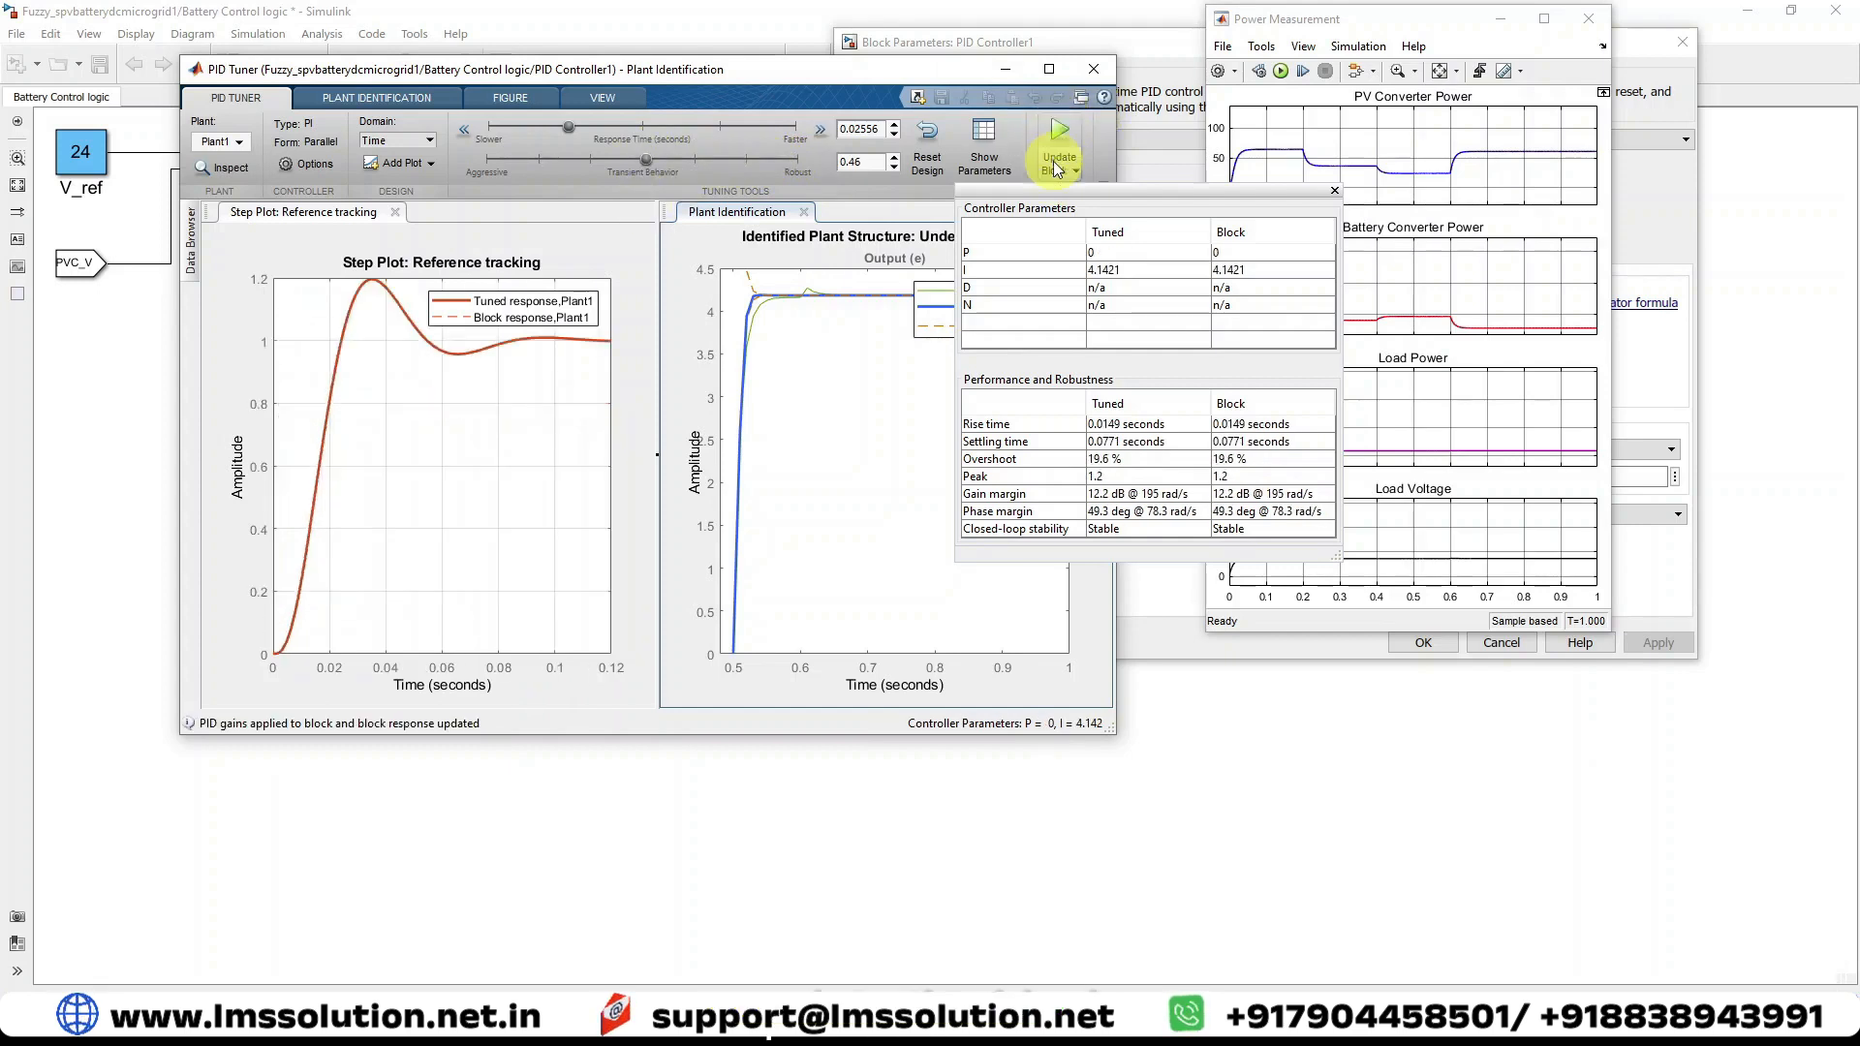
- Simulate the model with the updated gains, examine the Power Measurement and PV Measurement scopes side by side, and stop the run
{"action": "left_click", "coordinate": [1292, 63]}
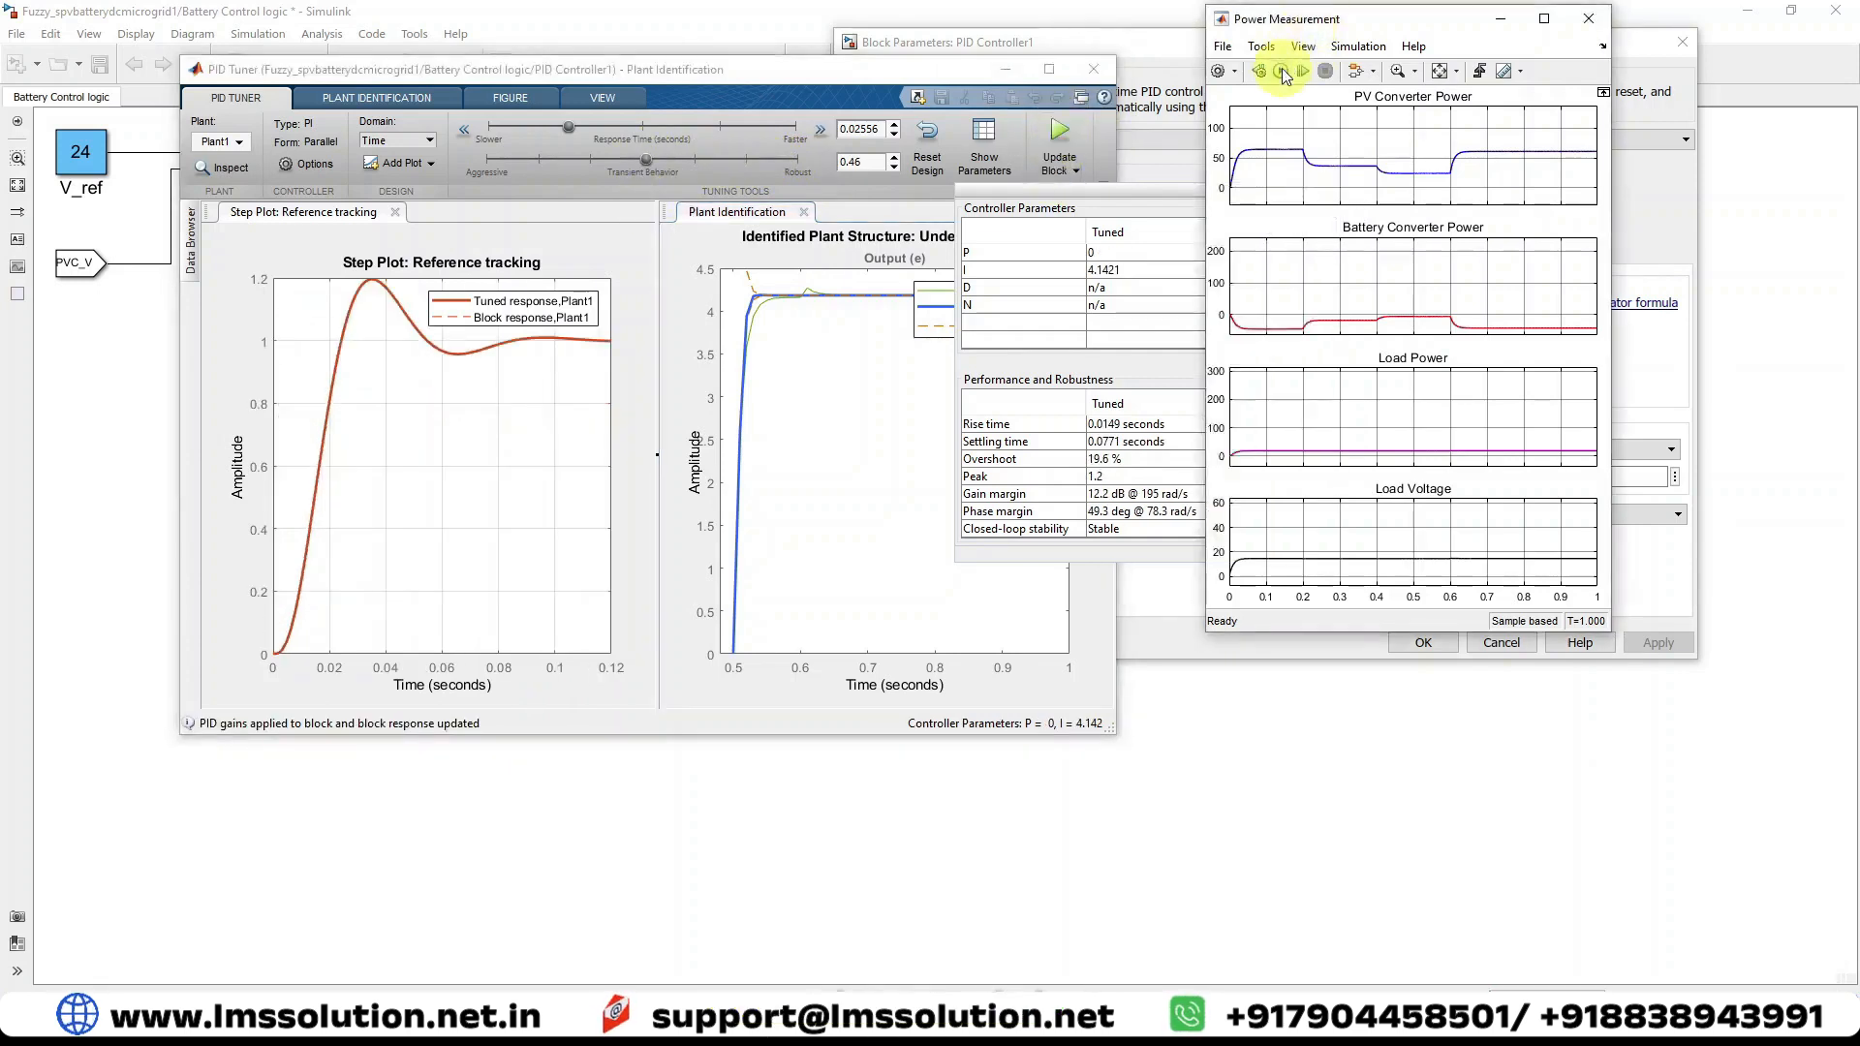
{"action": "left_click", "coordinate": [1282, 72]}
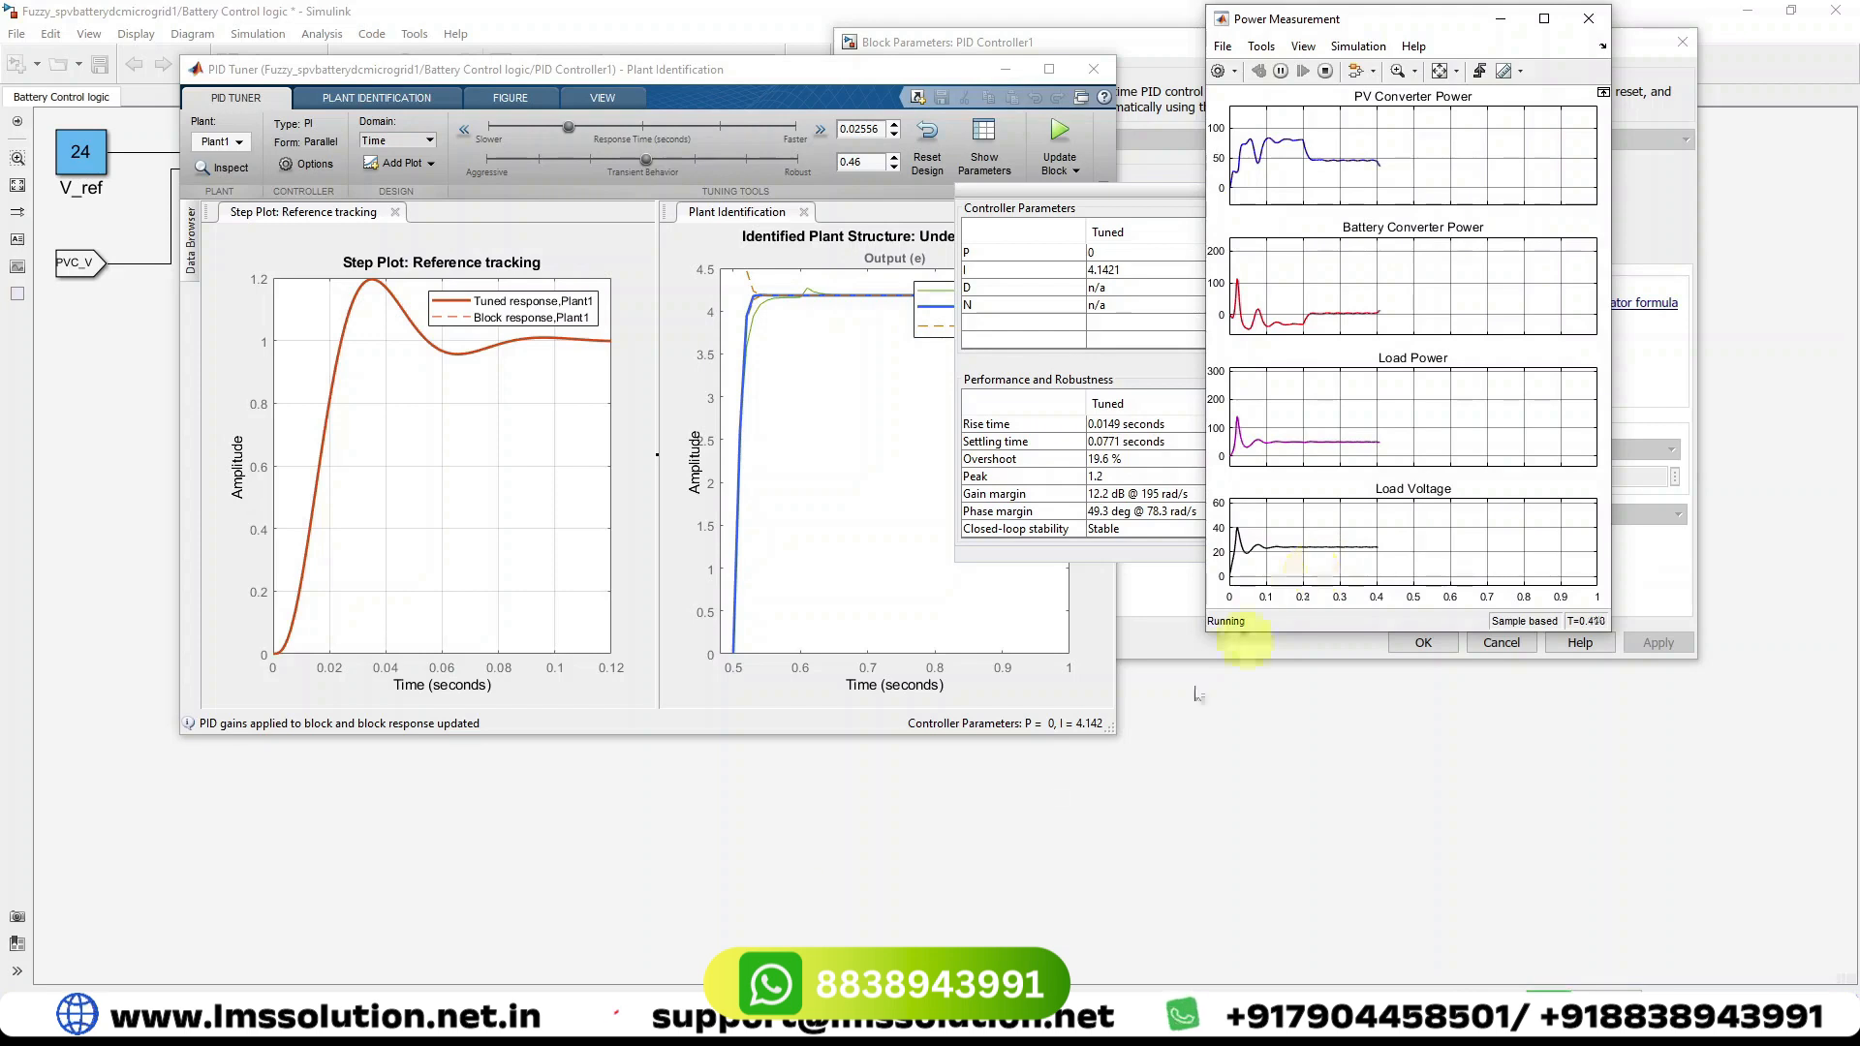
{"action": "left_click", "coordinate": [696, 1025]}
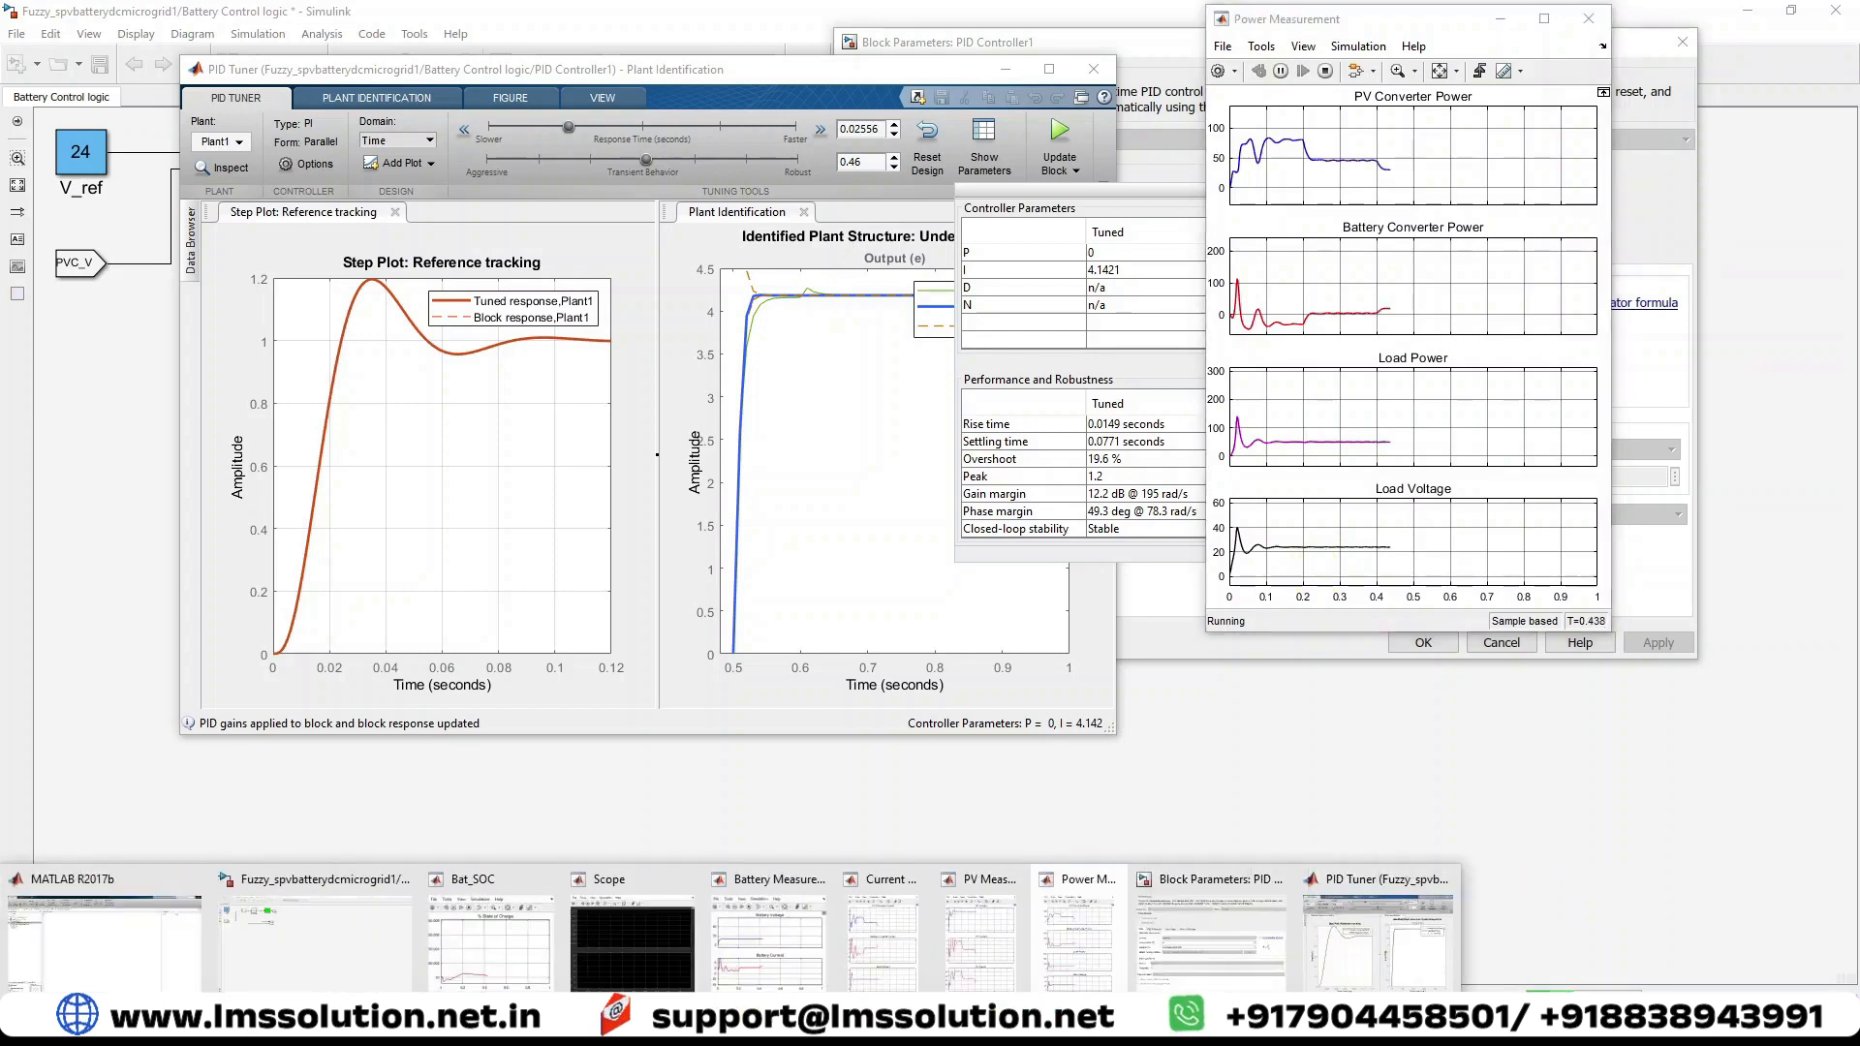
{"action": "left_click", "coordinate": [965, 977]}
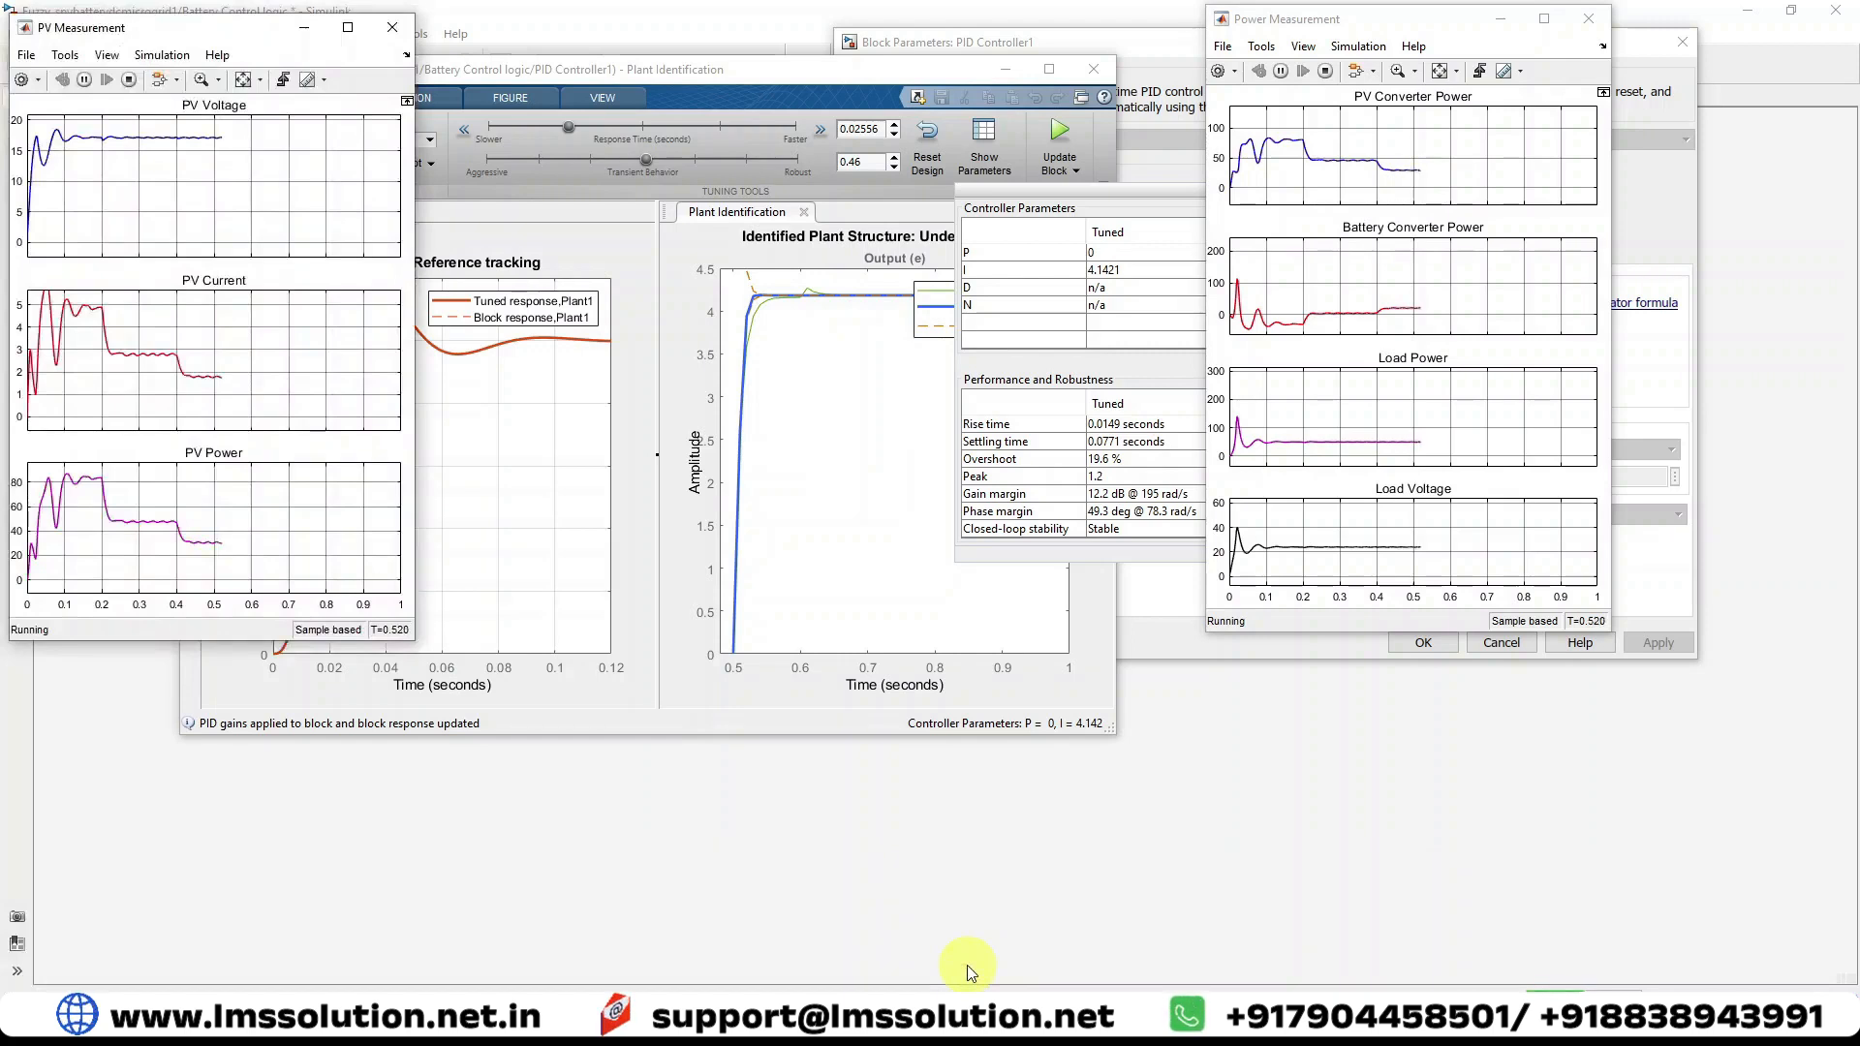
{"action": "left_click_drag", "start_coordinate": [198, 37], "coordinate": [353, 327]}
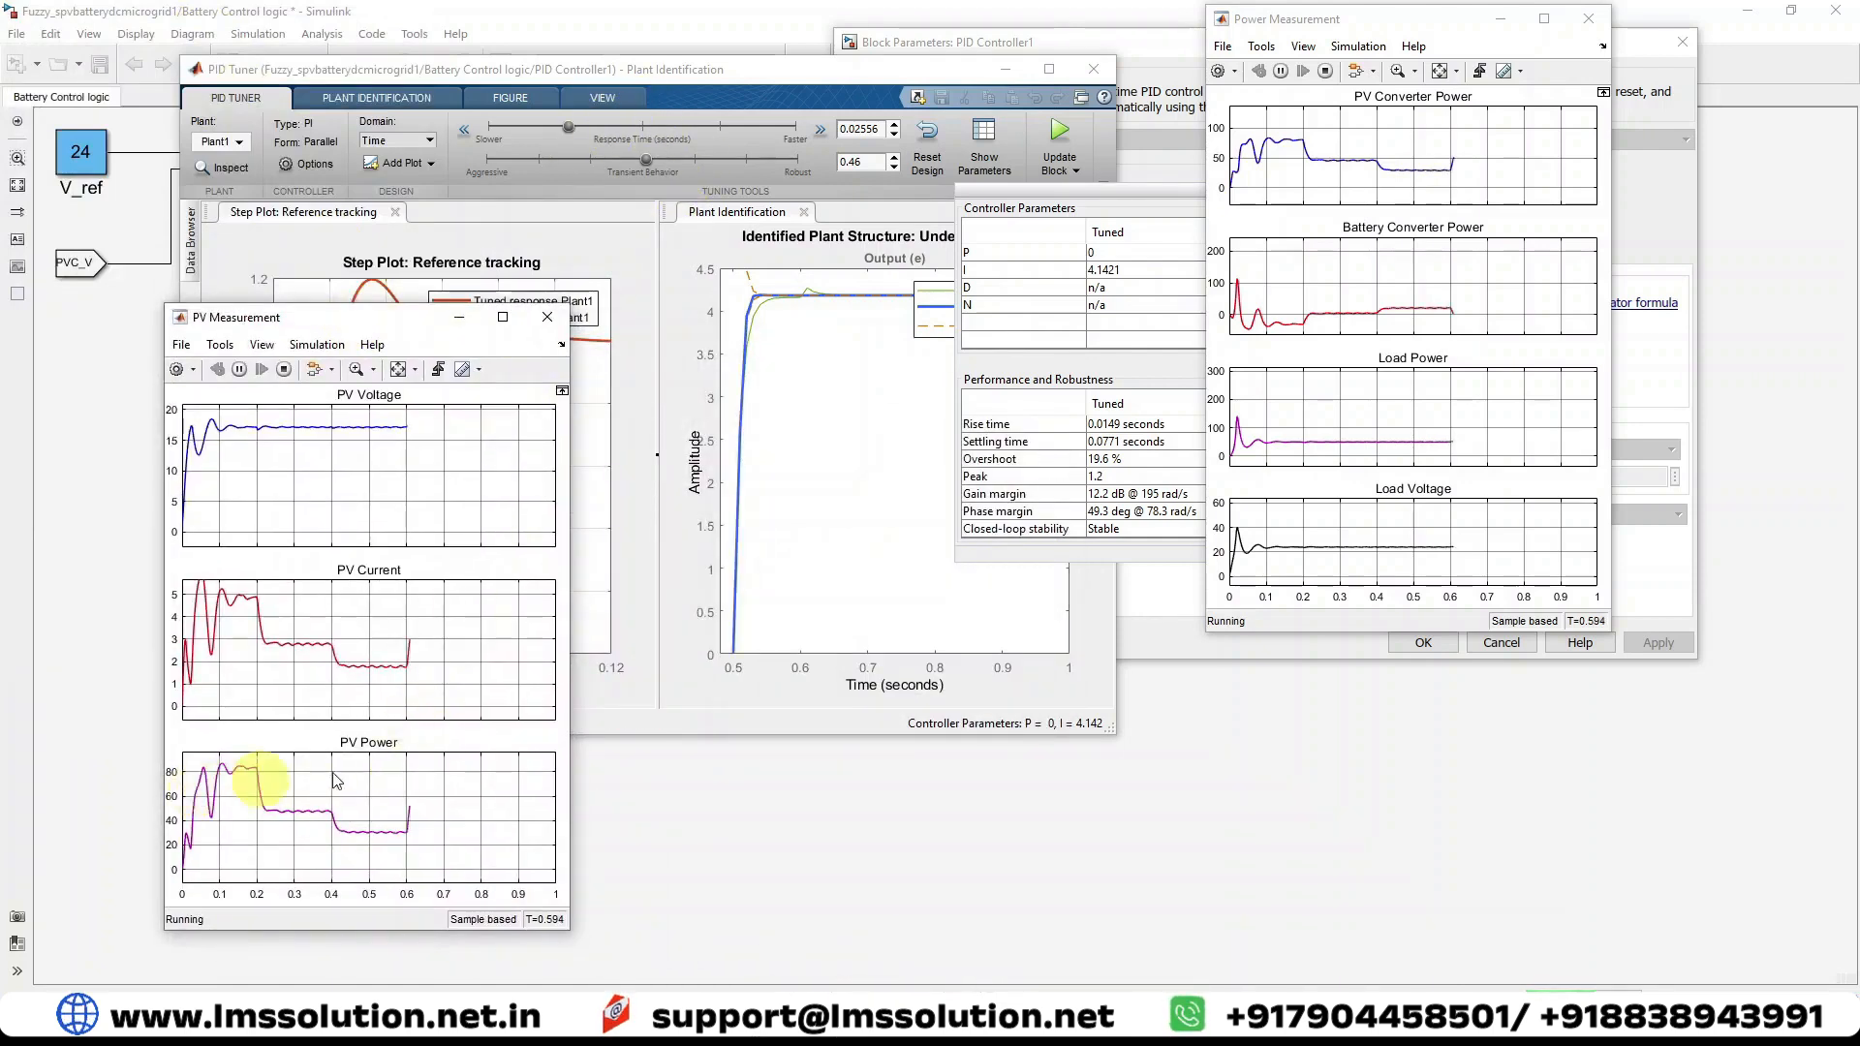
{"action": "left_click", "coordinate": [1326, 72]}
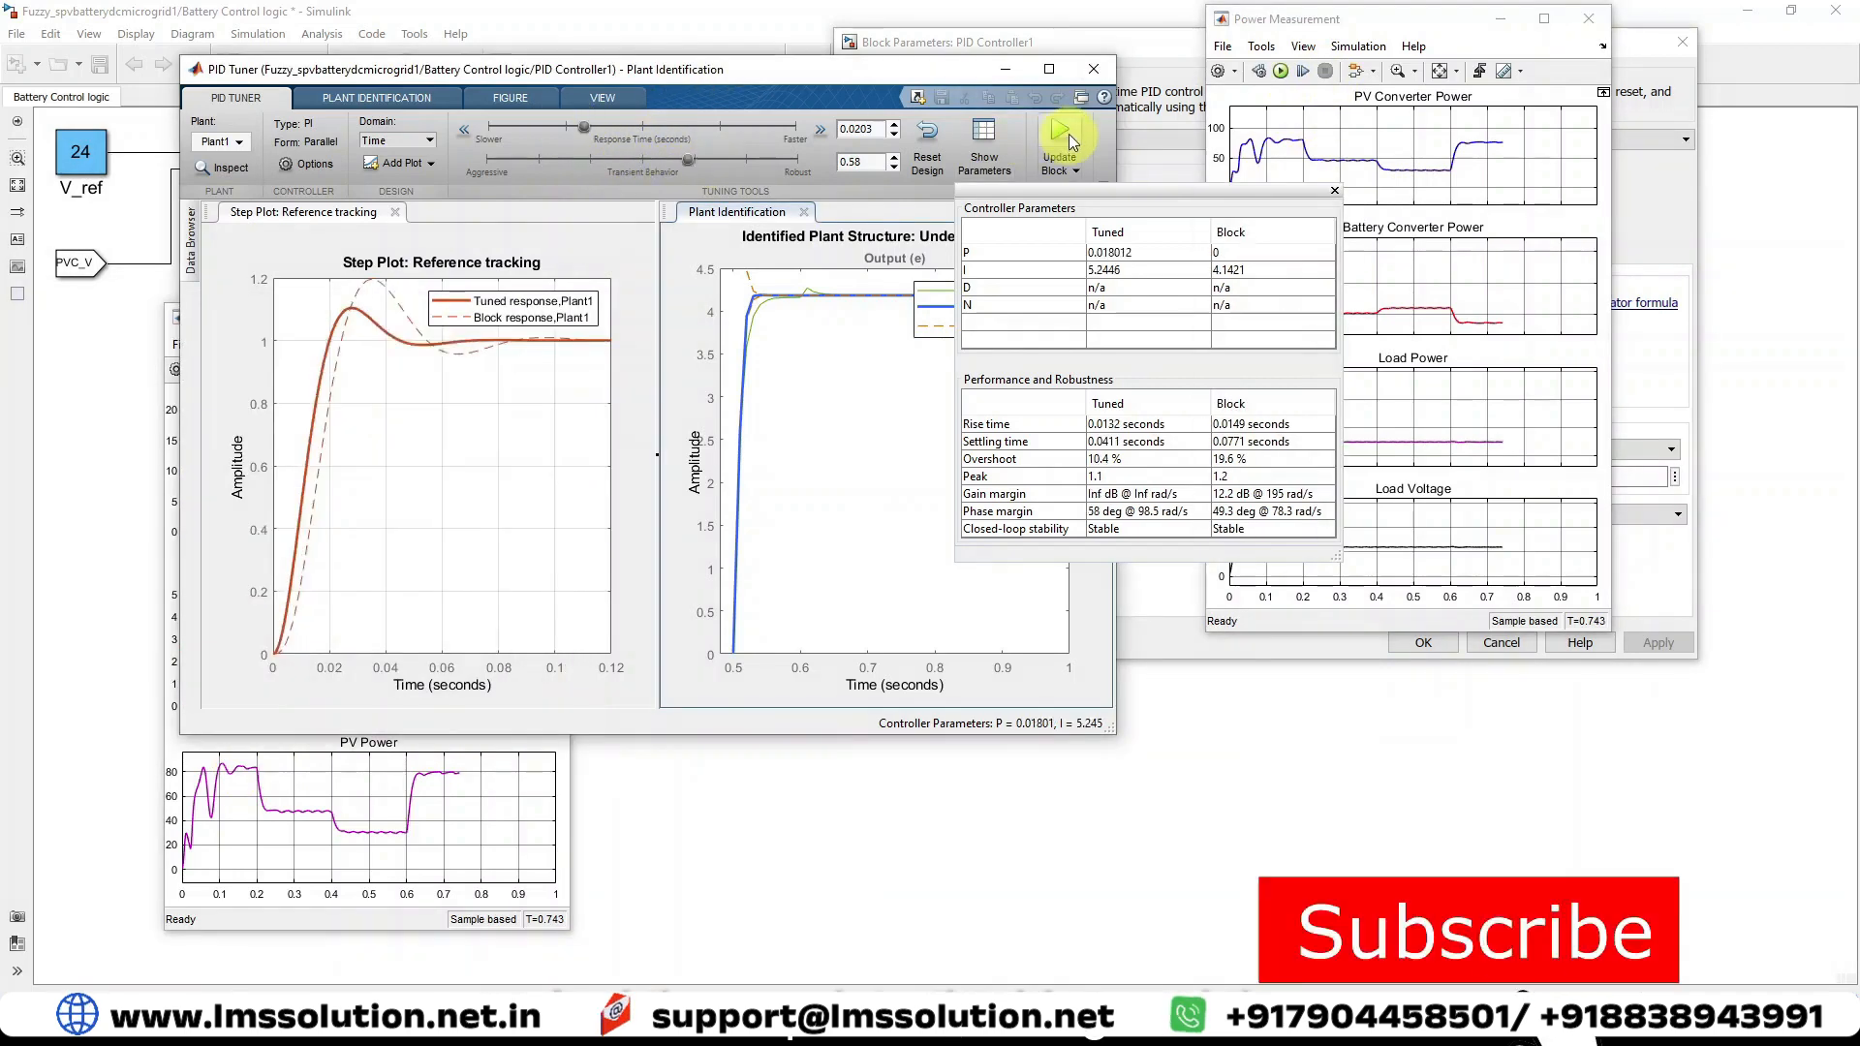
- Update the block with the design at response time 0.0203 and transient behavior 0.58, and simulate it while viewing the PV measurements
{"action": "left_click", "coordinate": [1062, 132]}
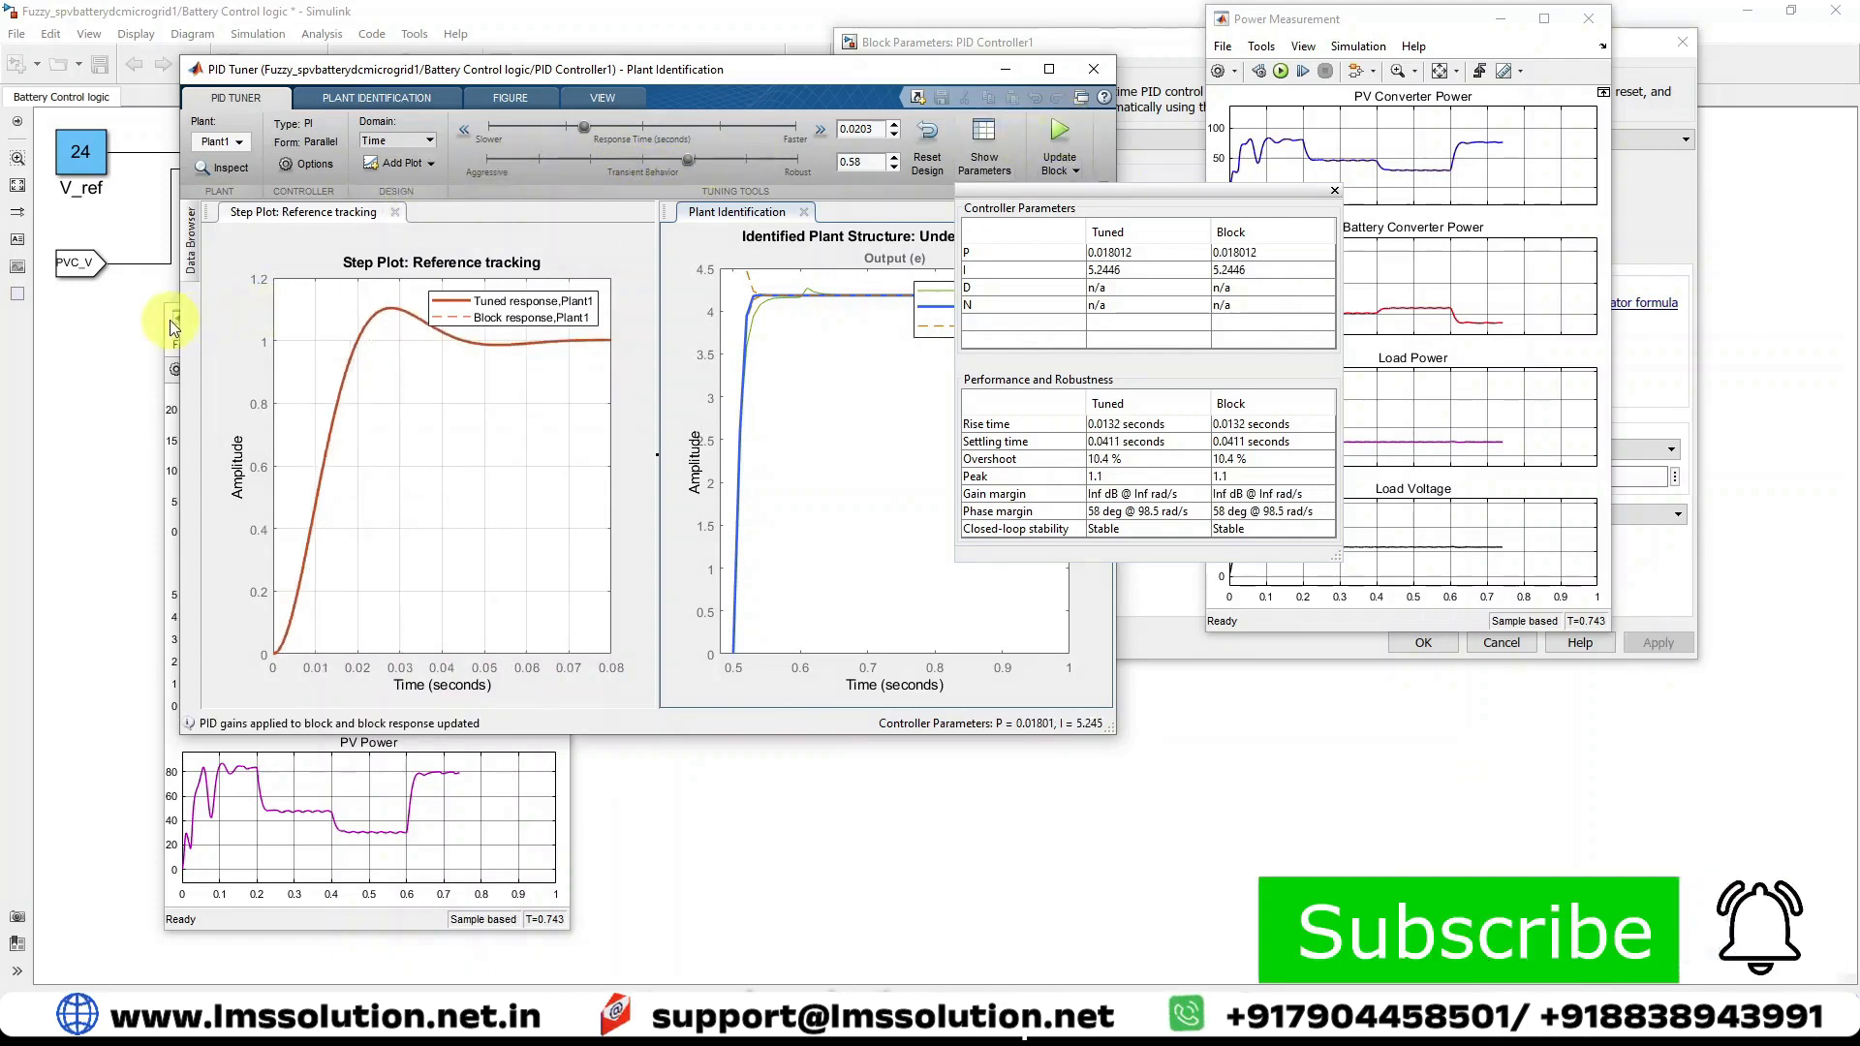
{"action": "left_click", "coordinate": [170, 319]}
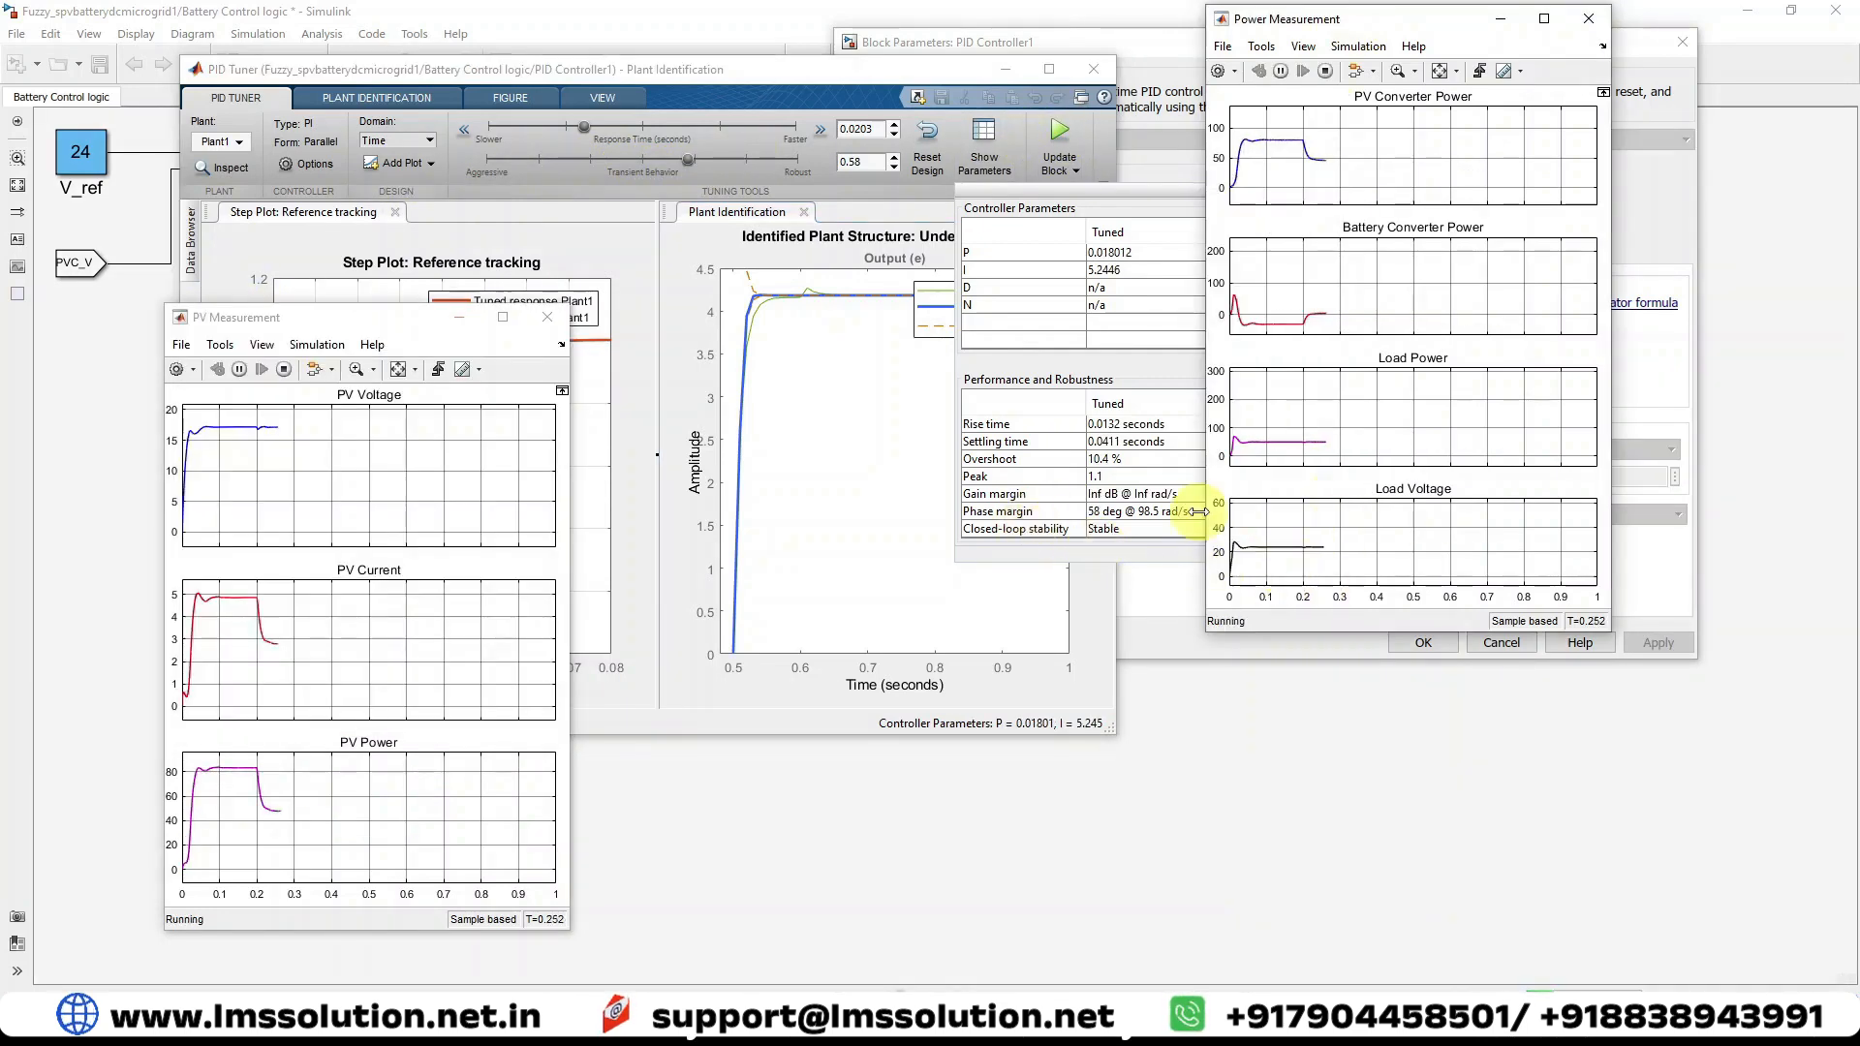
- Simulate the design with response time 0.01689 and transient behavior 0.04, stop the run, and shift the transient behavior toward robust
{"action": "left_click", "coordinate": [887, 78]}
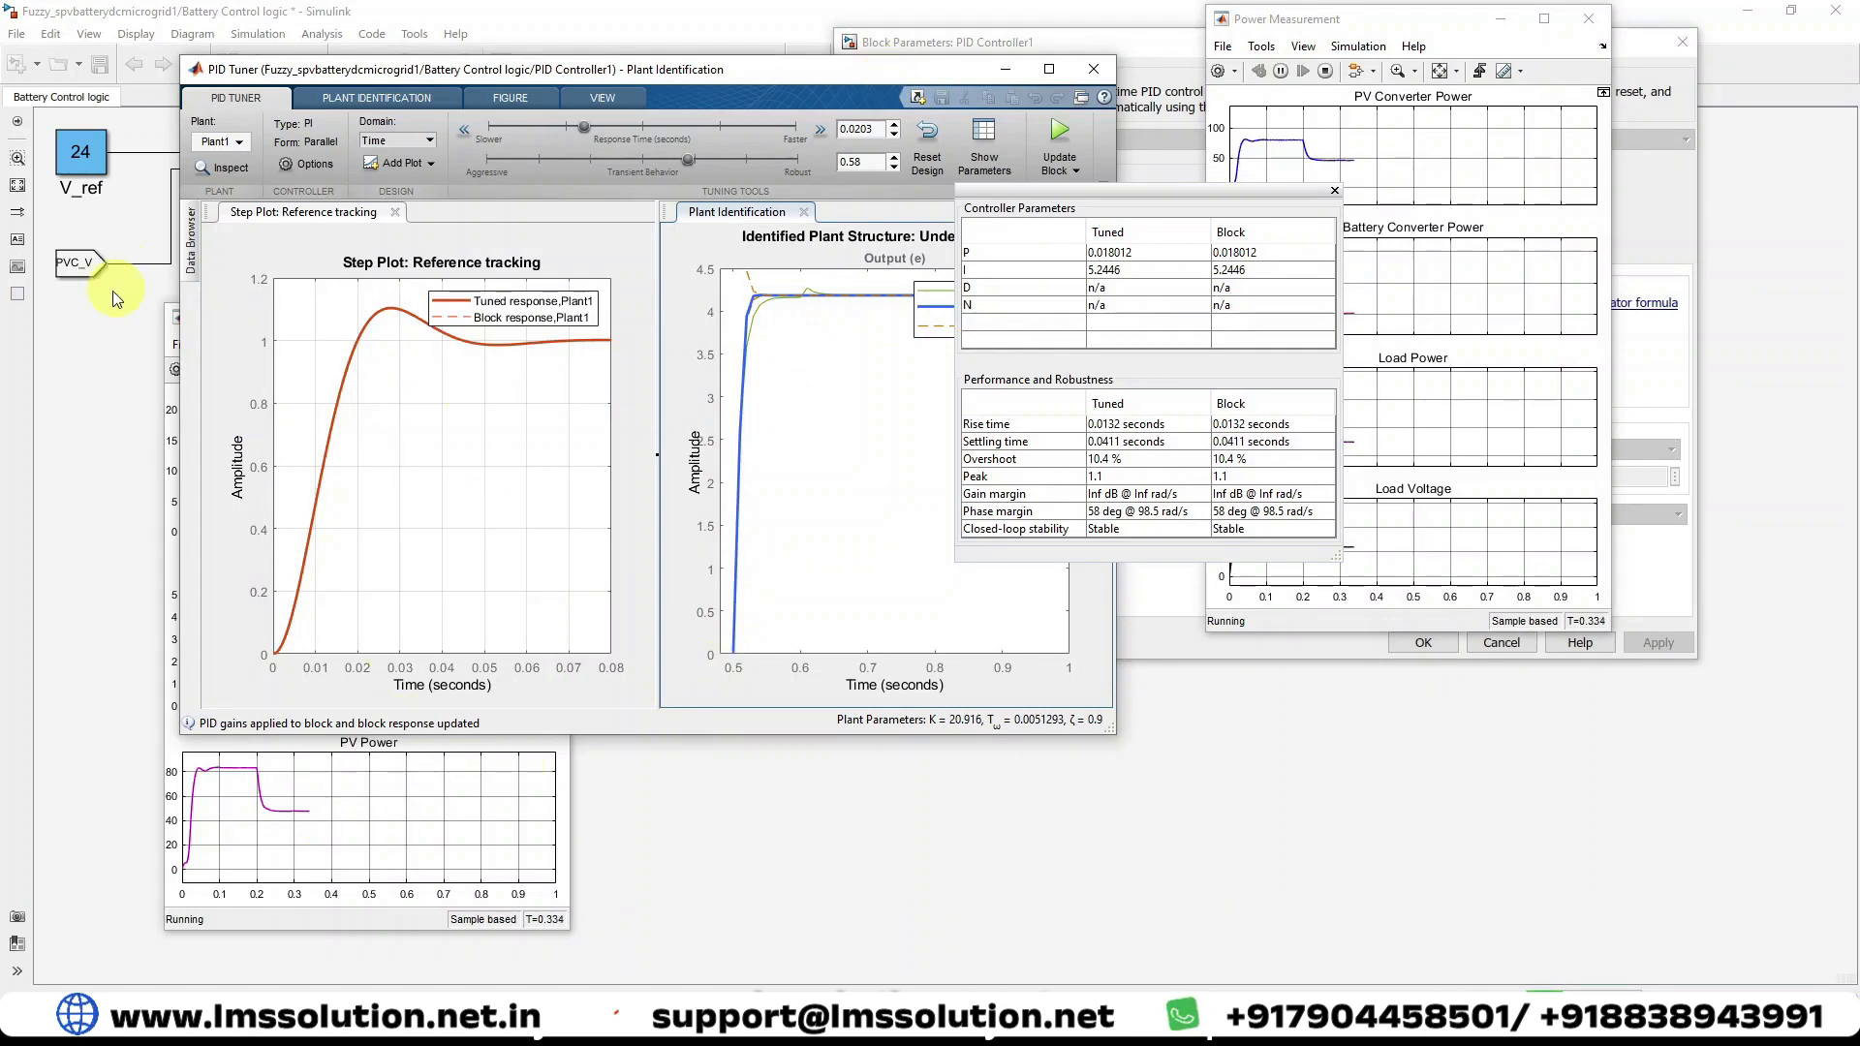
{"action": "left_click", "coordinate": [172, 320]}
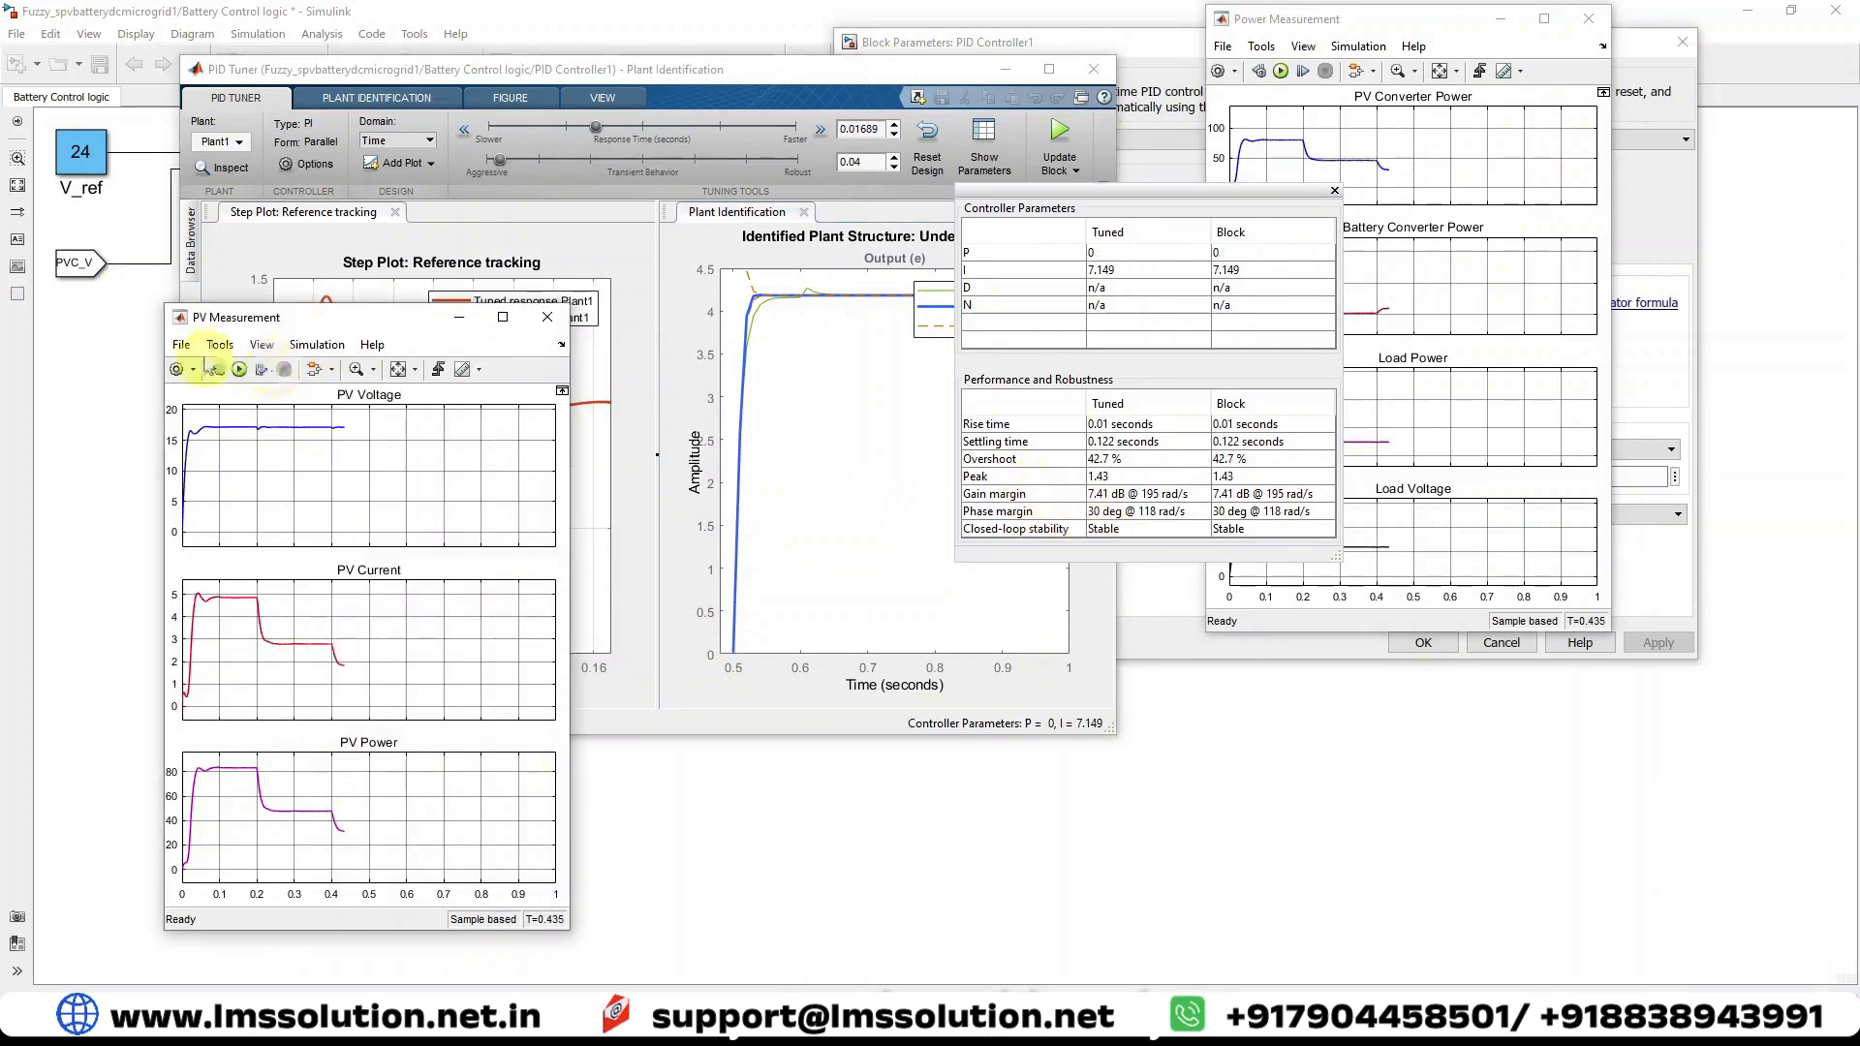
{"action": "left_click", "coordinate": [239, 369]}
{"action": "left_click", "coordinate": [1254, 28]}
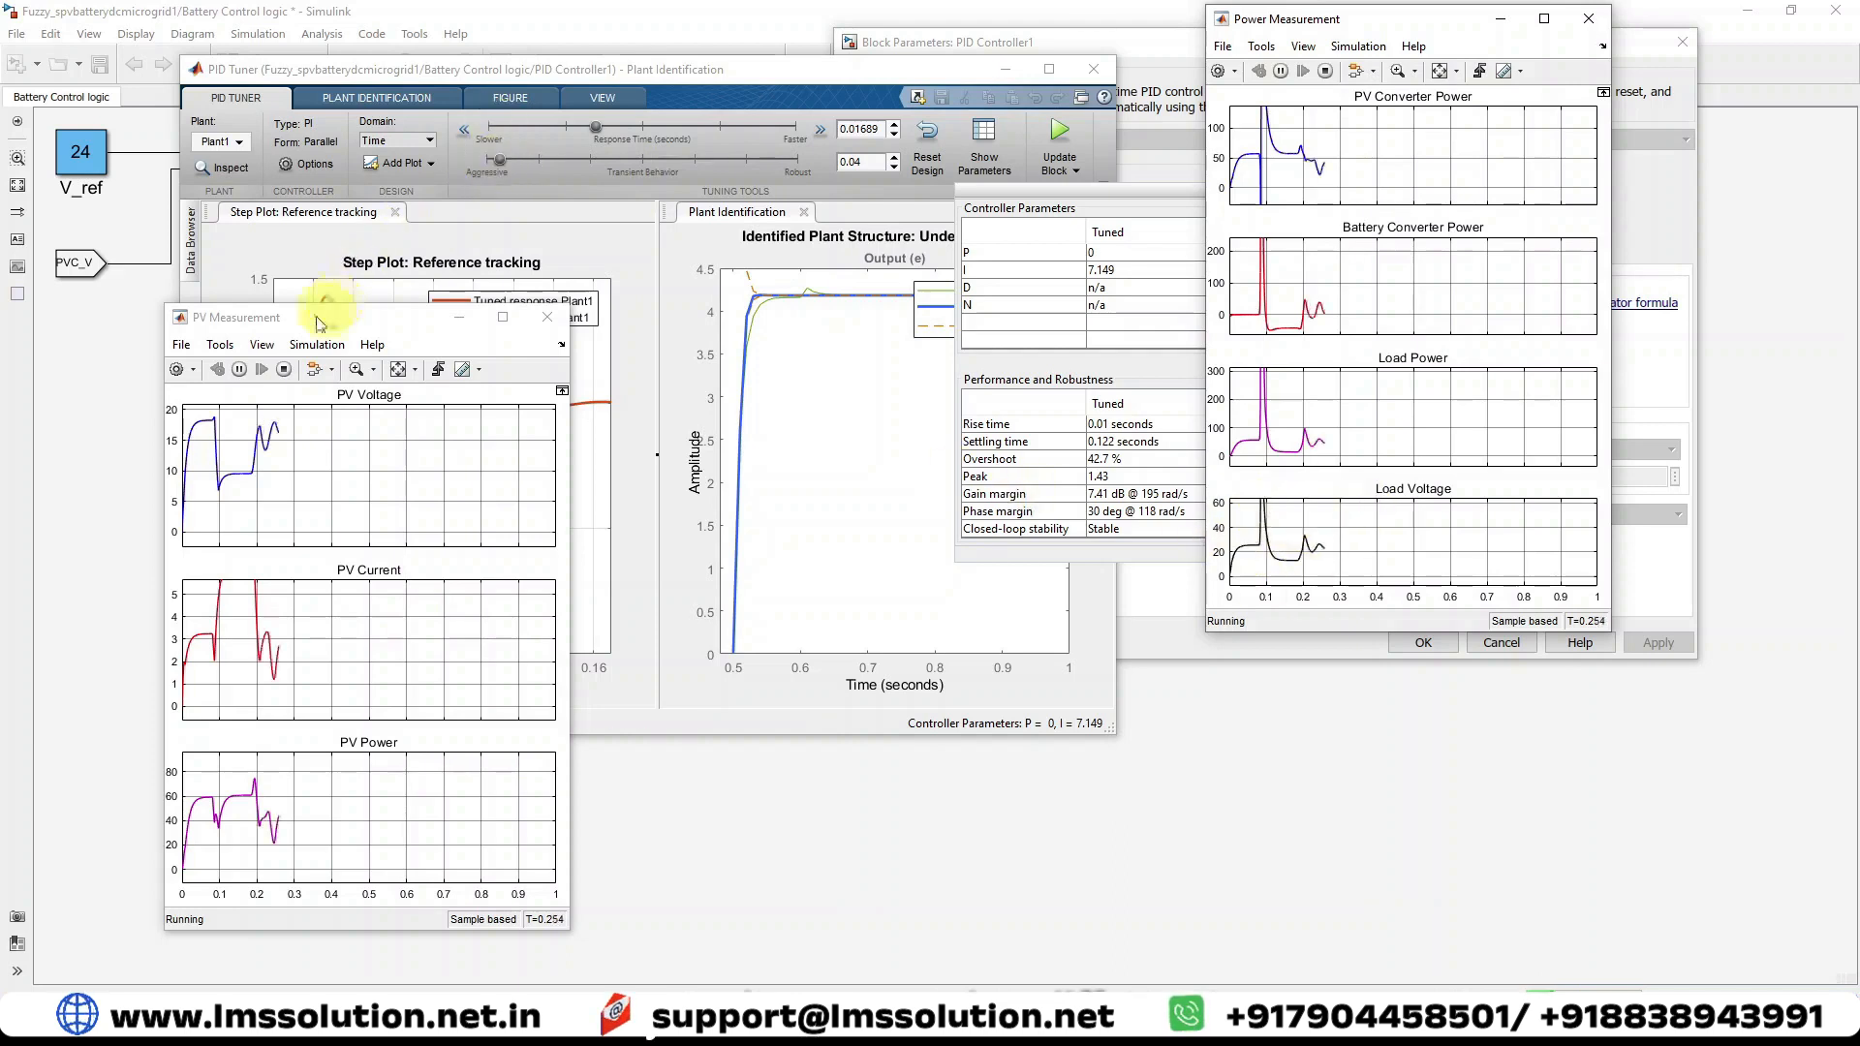
{"action": "left_click", "coordinate": [284, 371]}
{"action": "left_click_drag", "start_coordinate": [498, 159], "coordinate": [707, 160]}
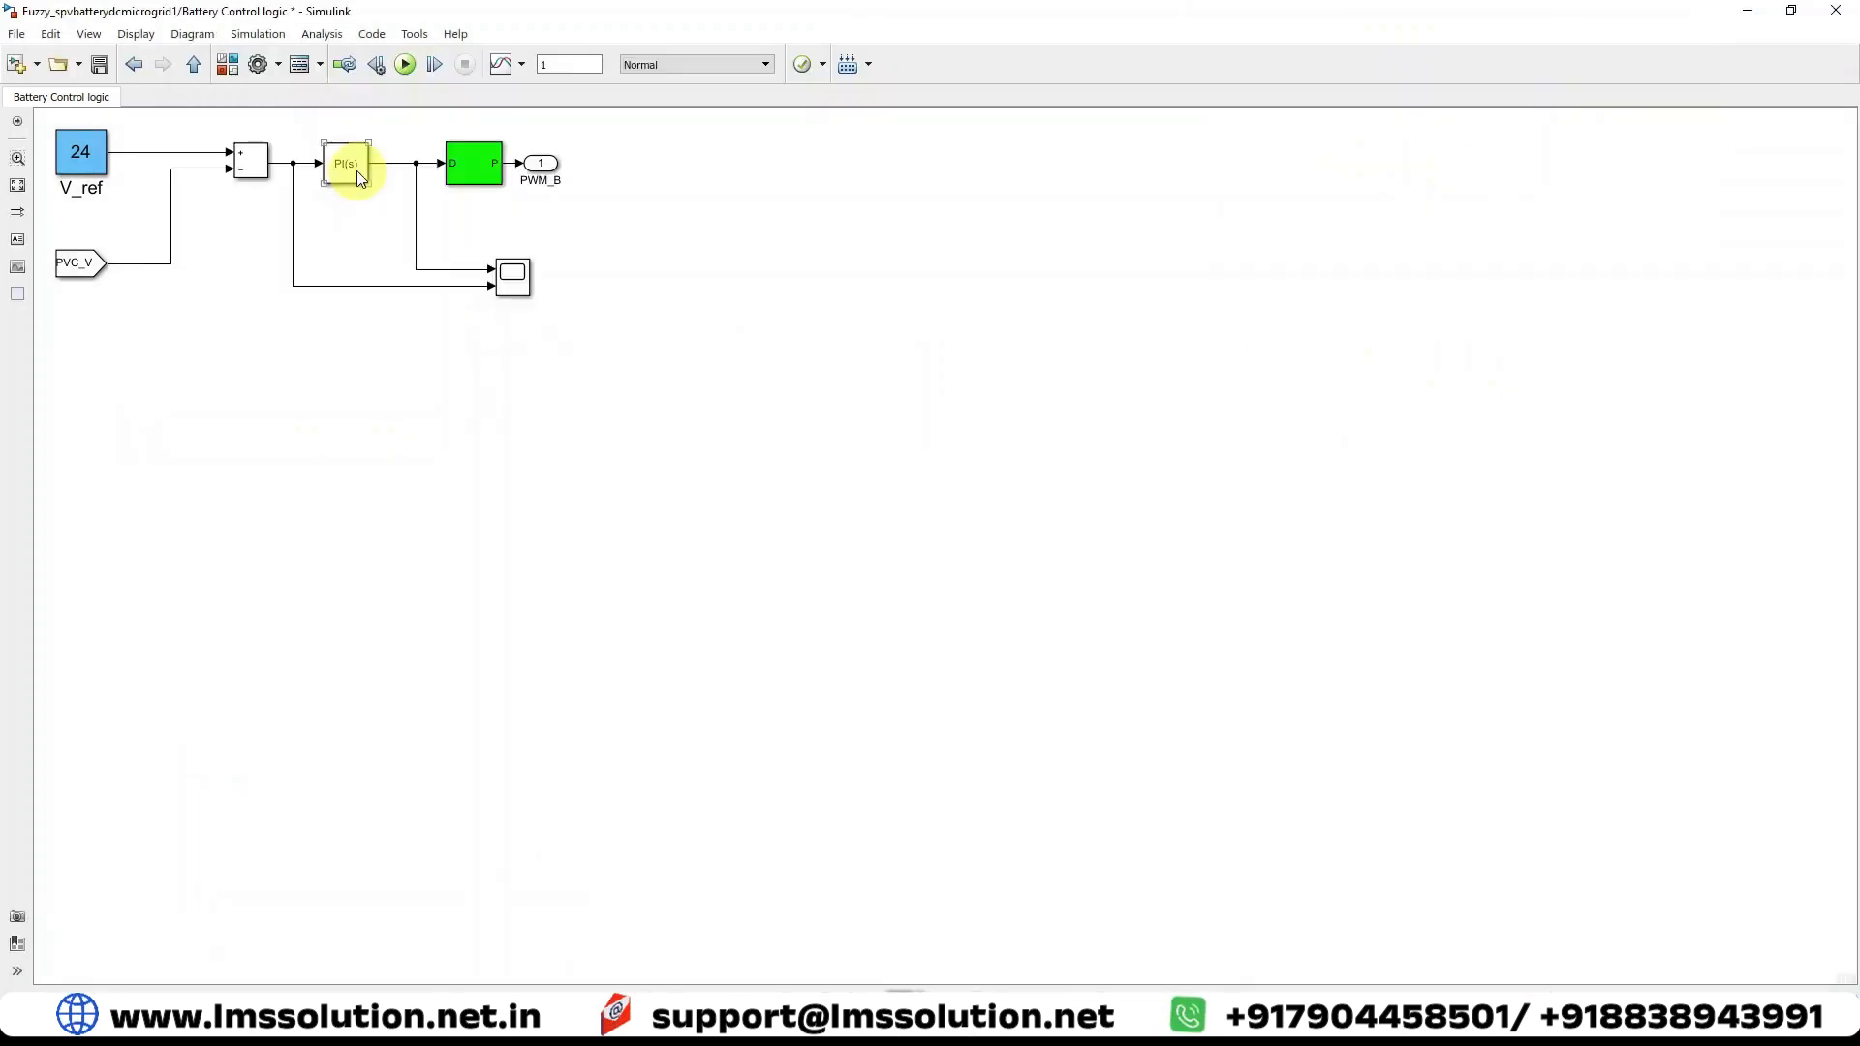
- Launch PID Tuner from the parameters of the PI controller block and start identifying a new plant
{"action": "double_click", "coordinate": [347, 164]}
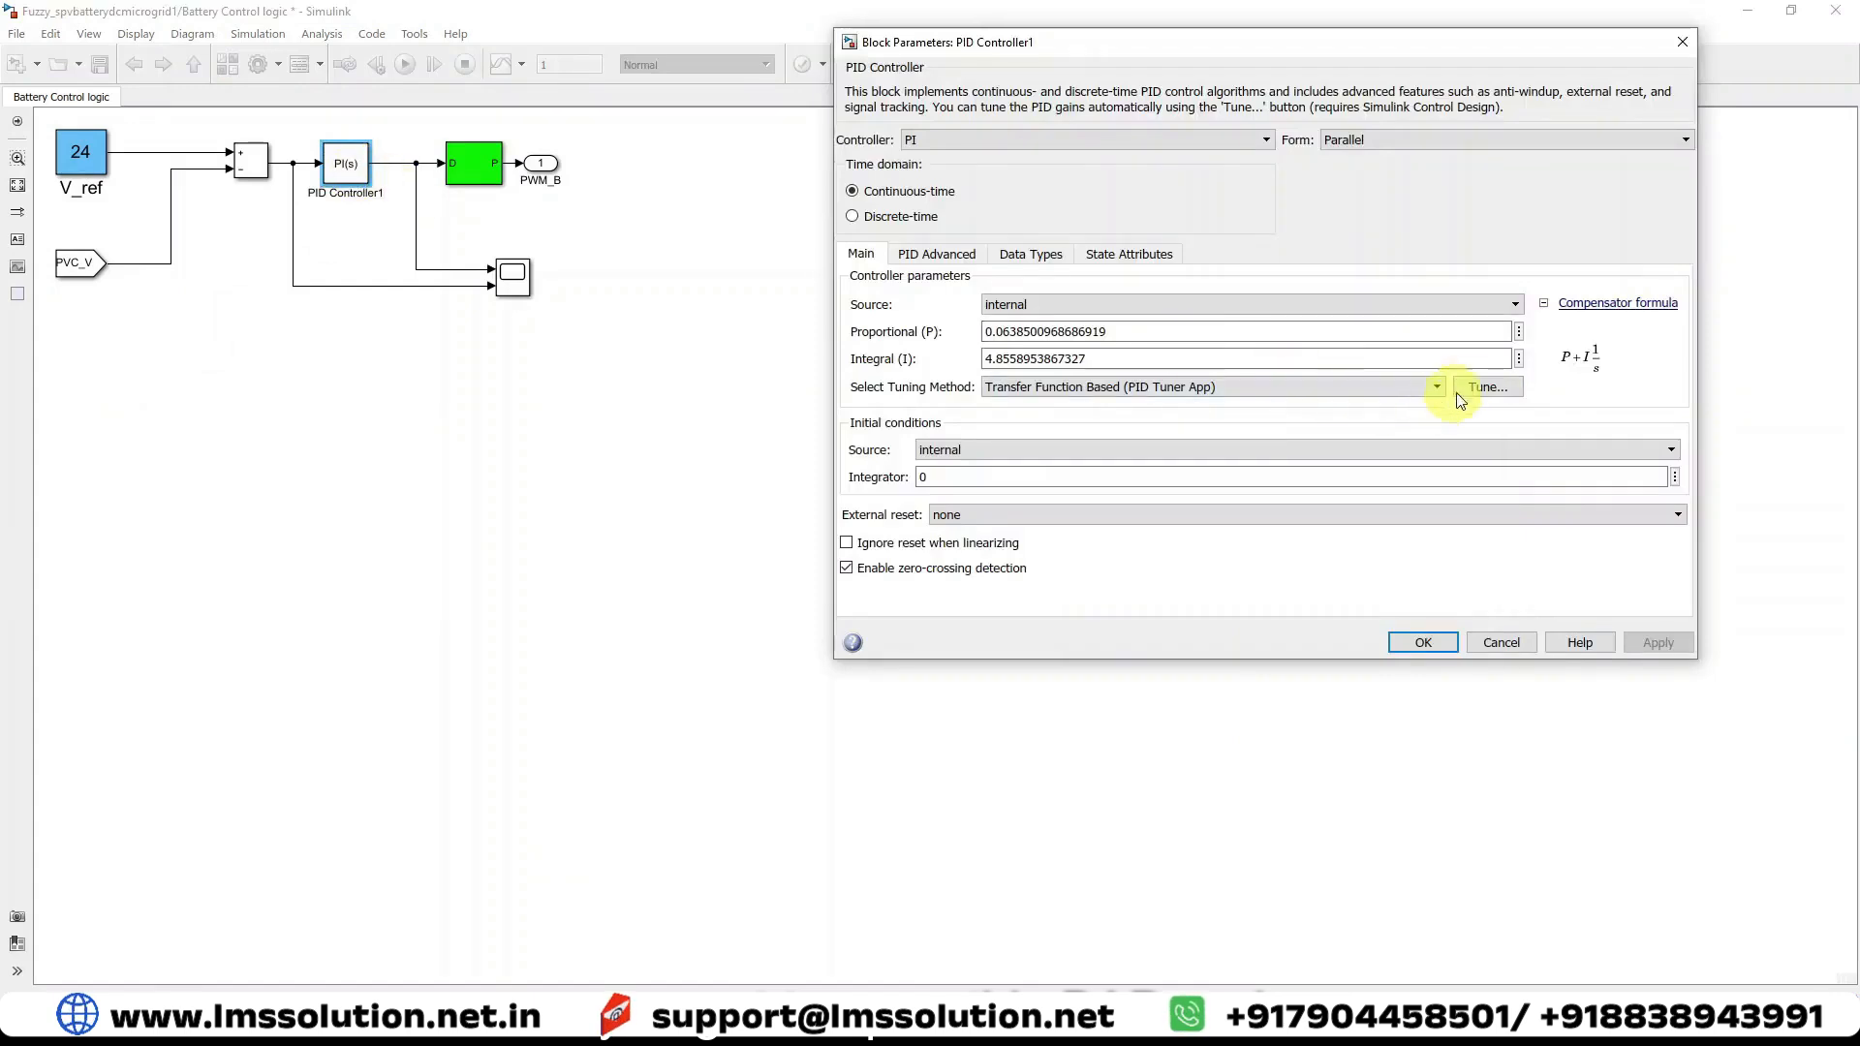
{"action": "left_click", "coordinate": [1489, 388]}
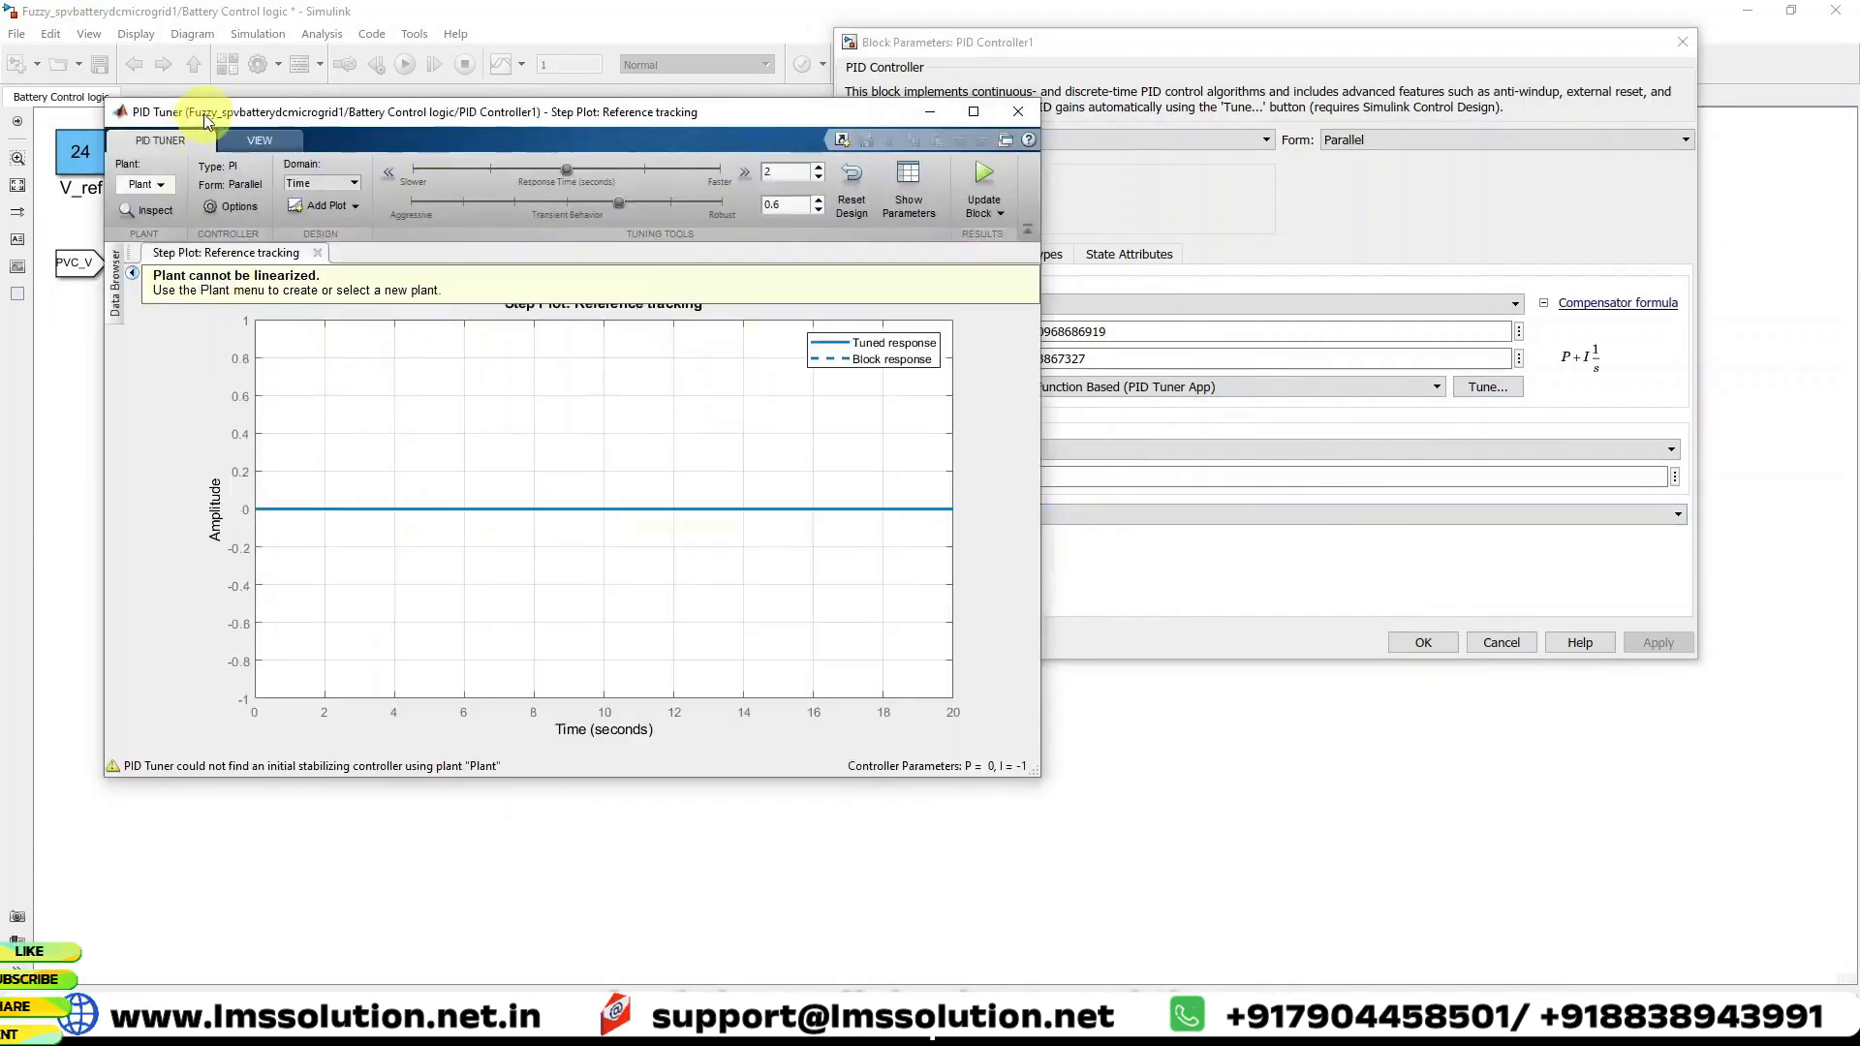
{"action": "left_click", "coordinate": [367, 177]}
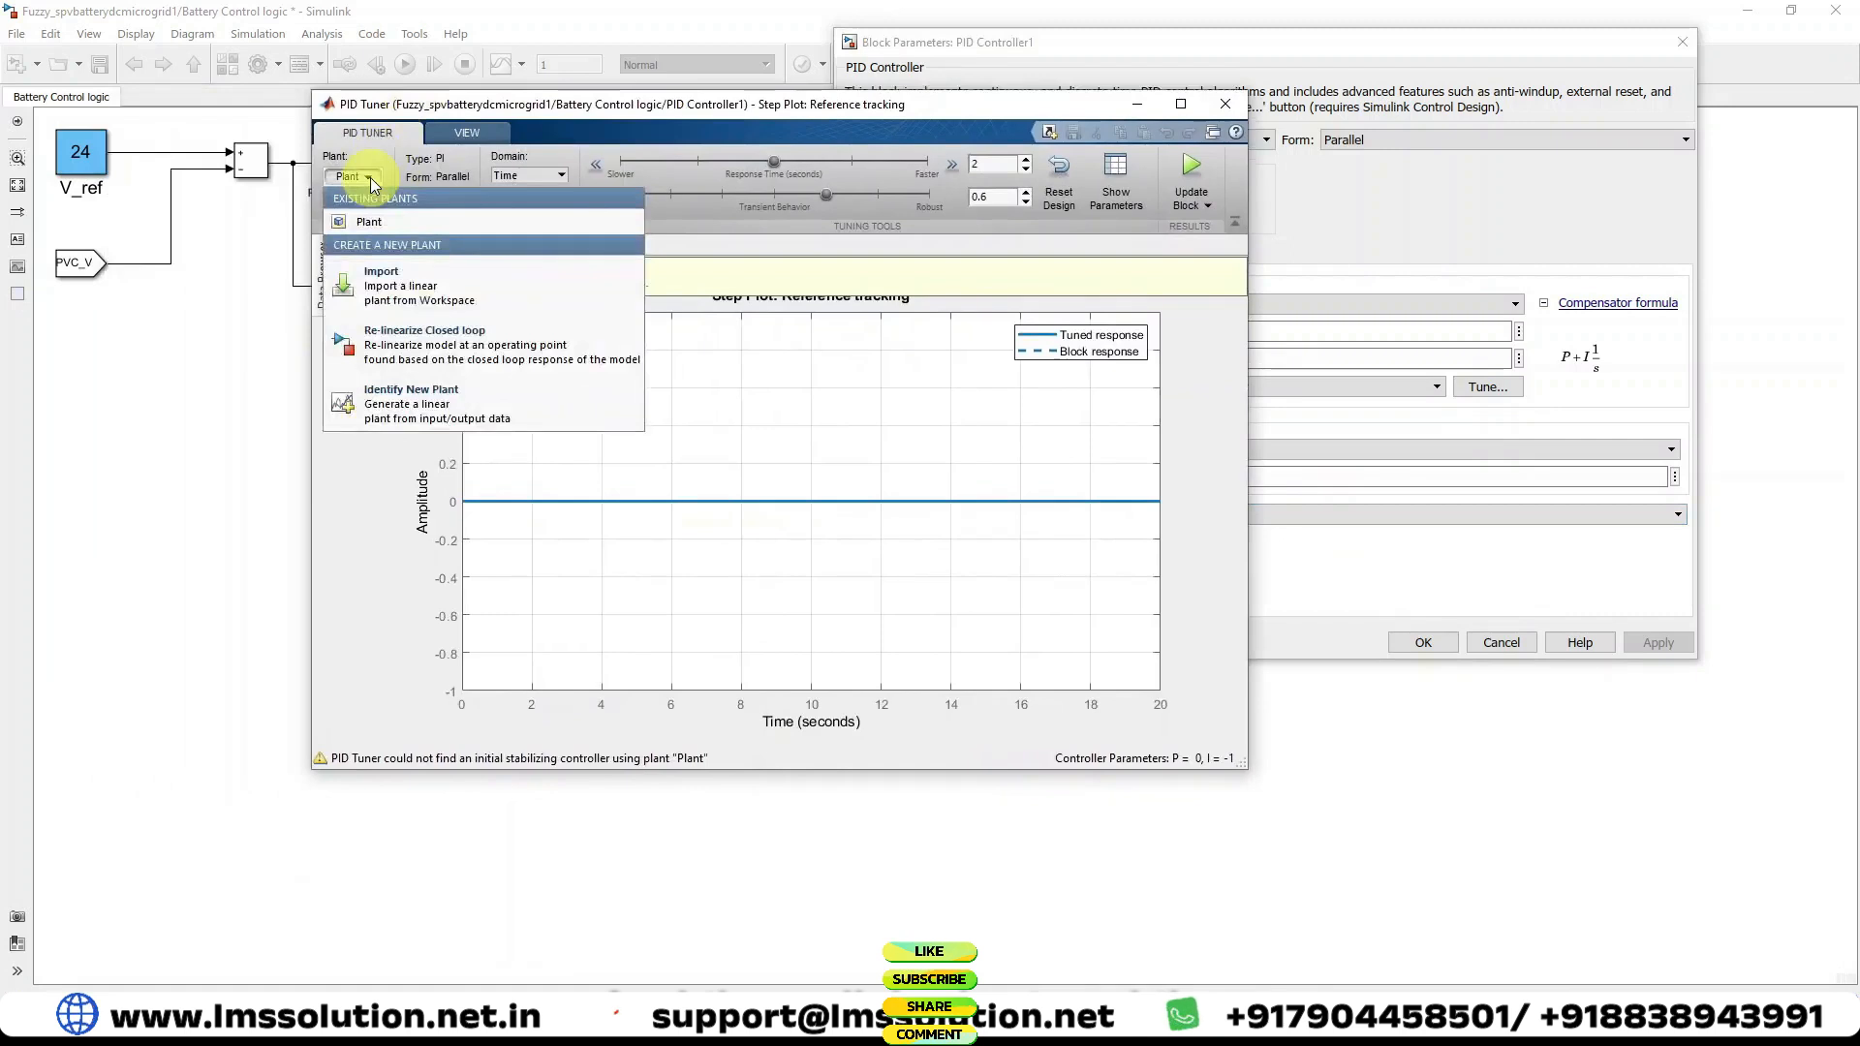
{"action": "left_click", "coordinate": [386, 407]}
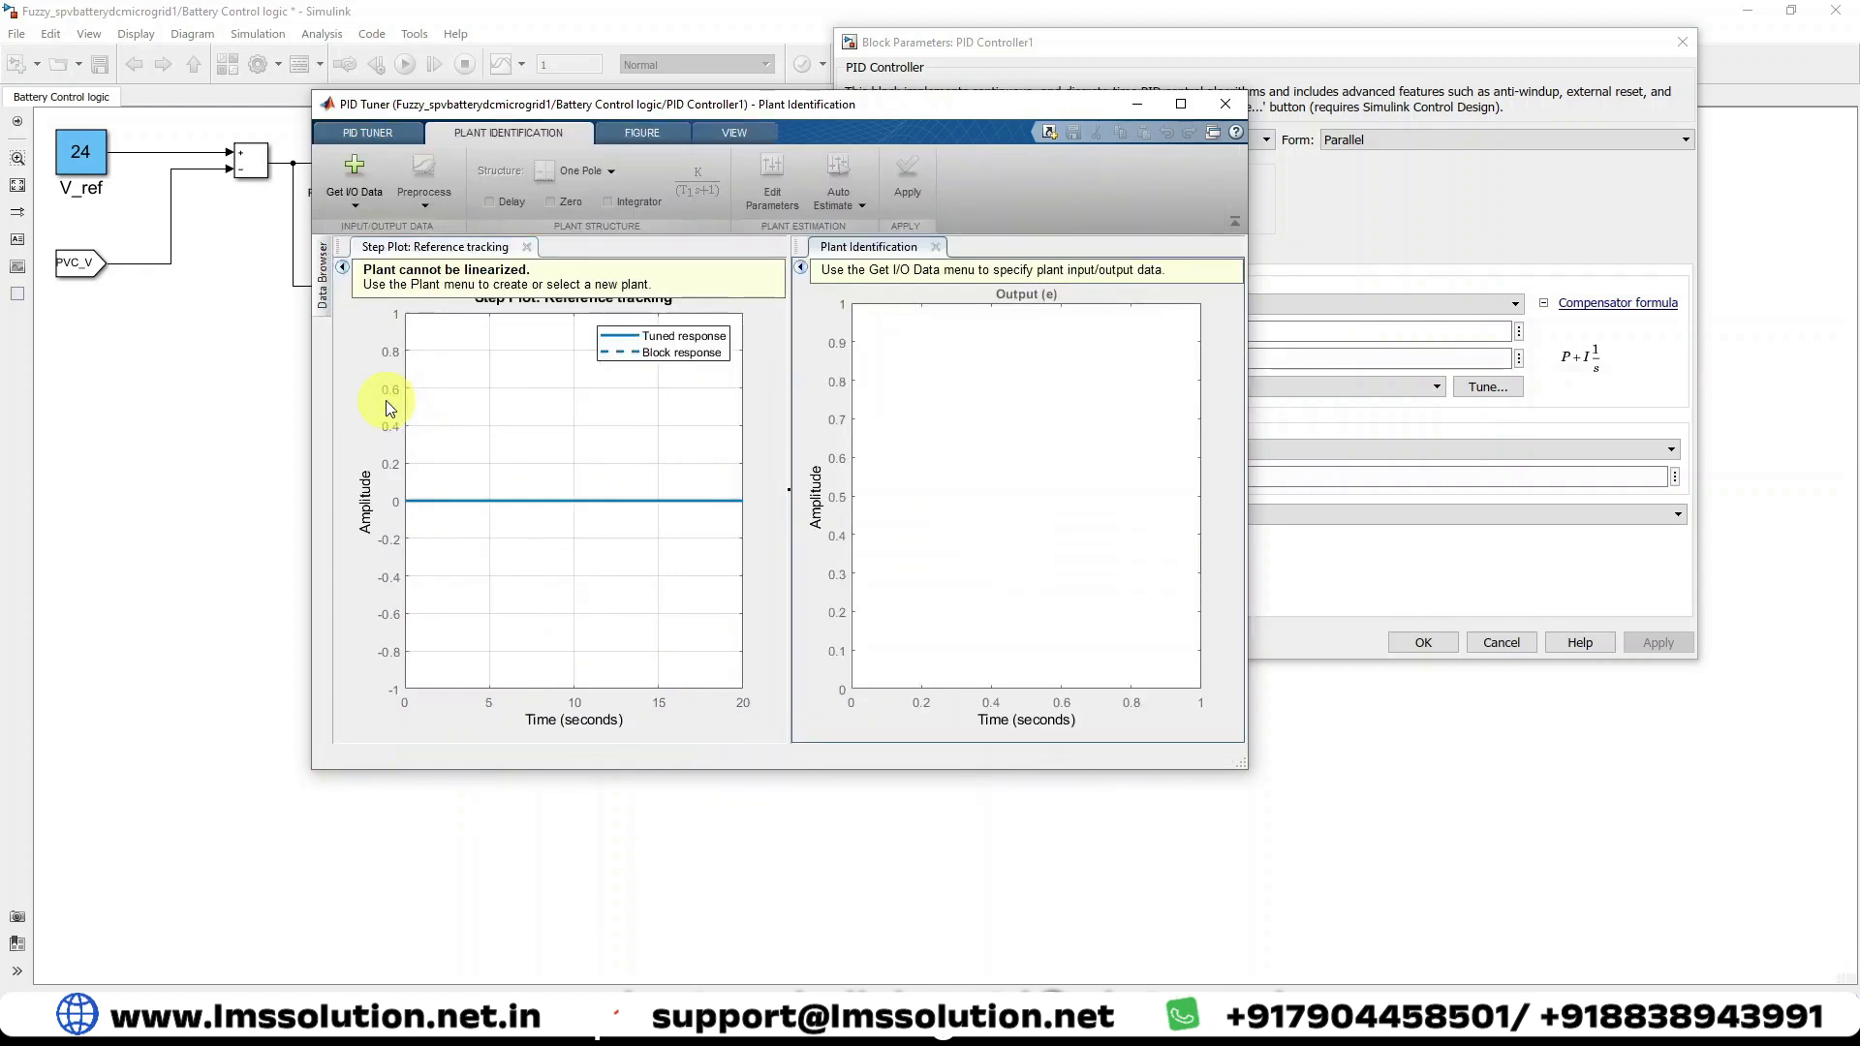
- Set up simulated input/output data using a step signal with an offset of 0.1 and an amplitude of 0.2
{"action": "left_click", "coordinate": [358, 201]}
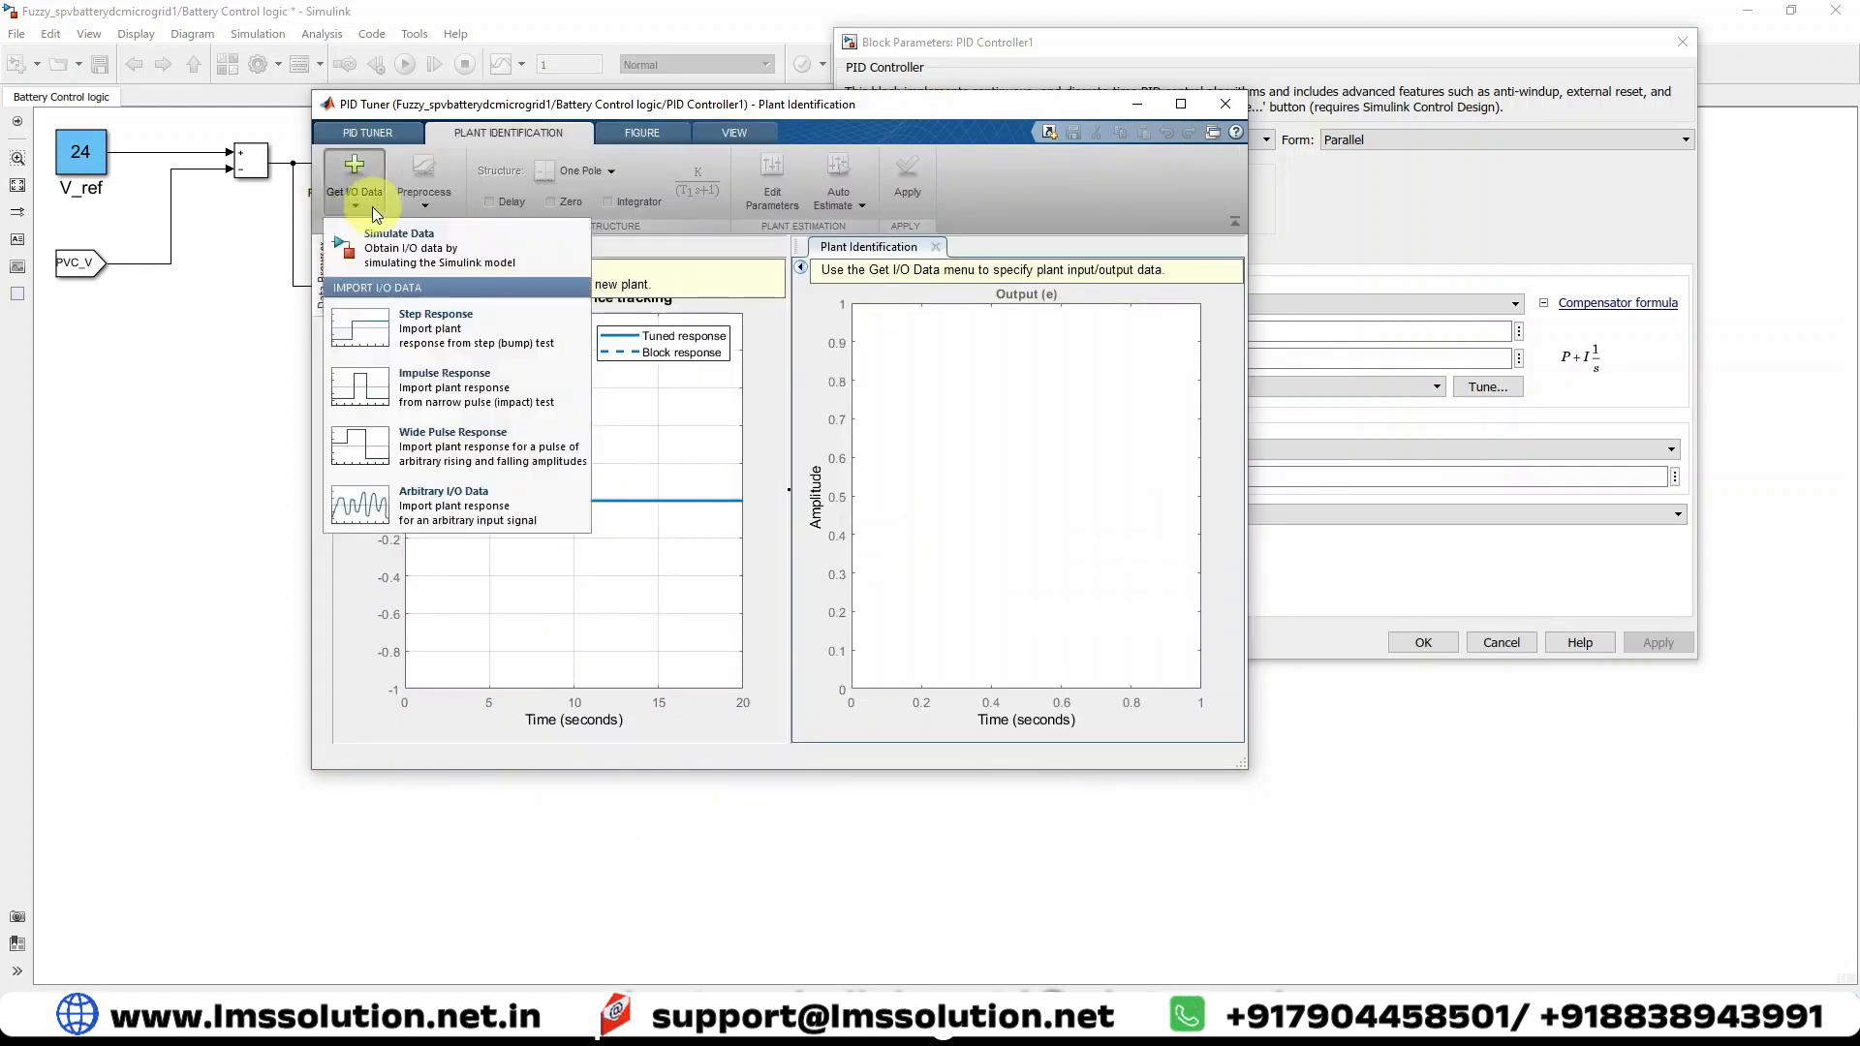
{"action": "left_click", "coordinate": [378, 254]}
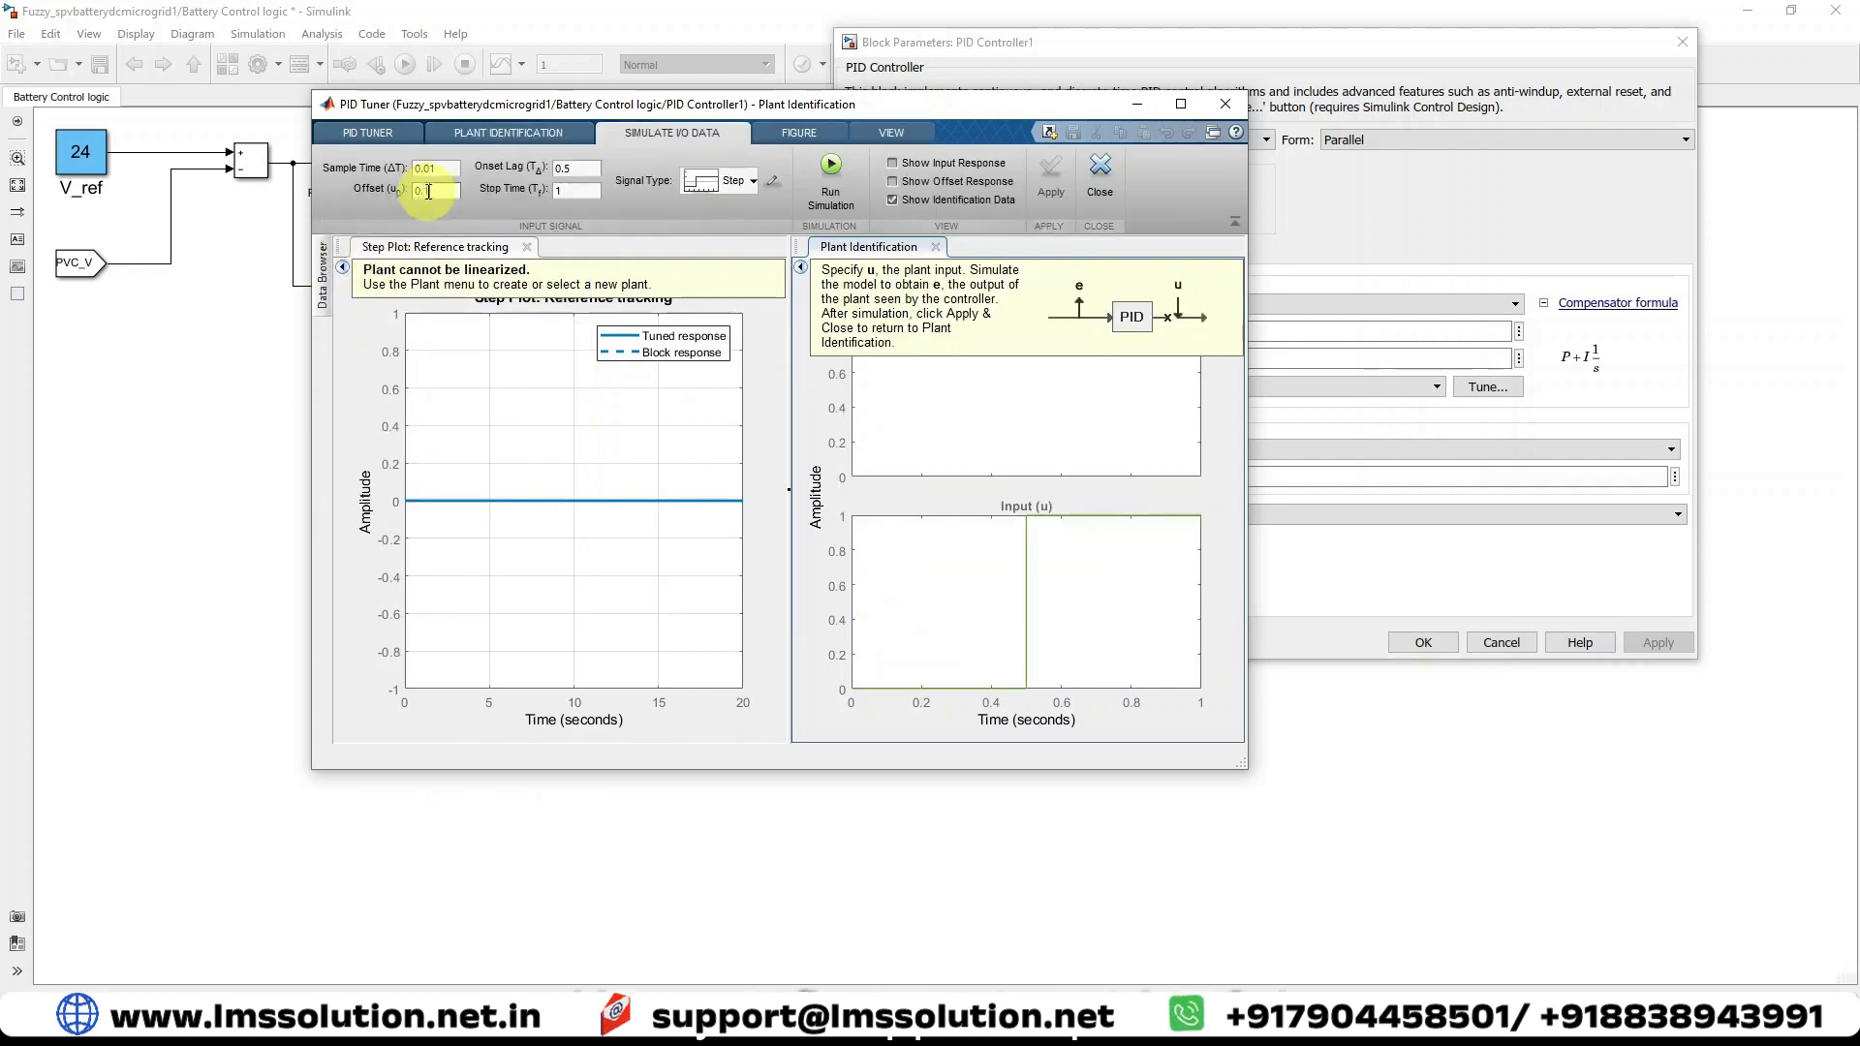
{"action": "left_click", "coordinate": [775, 185]}
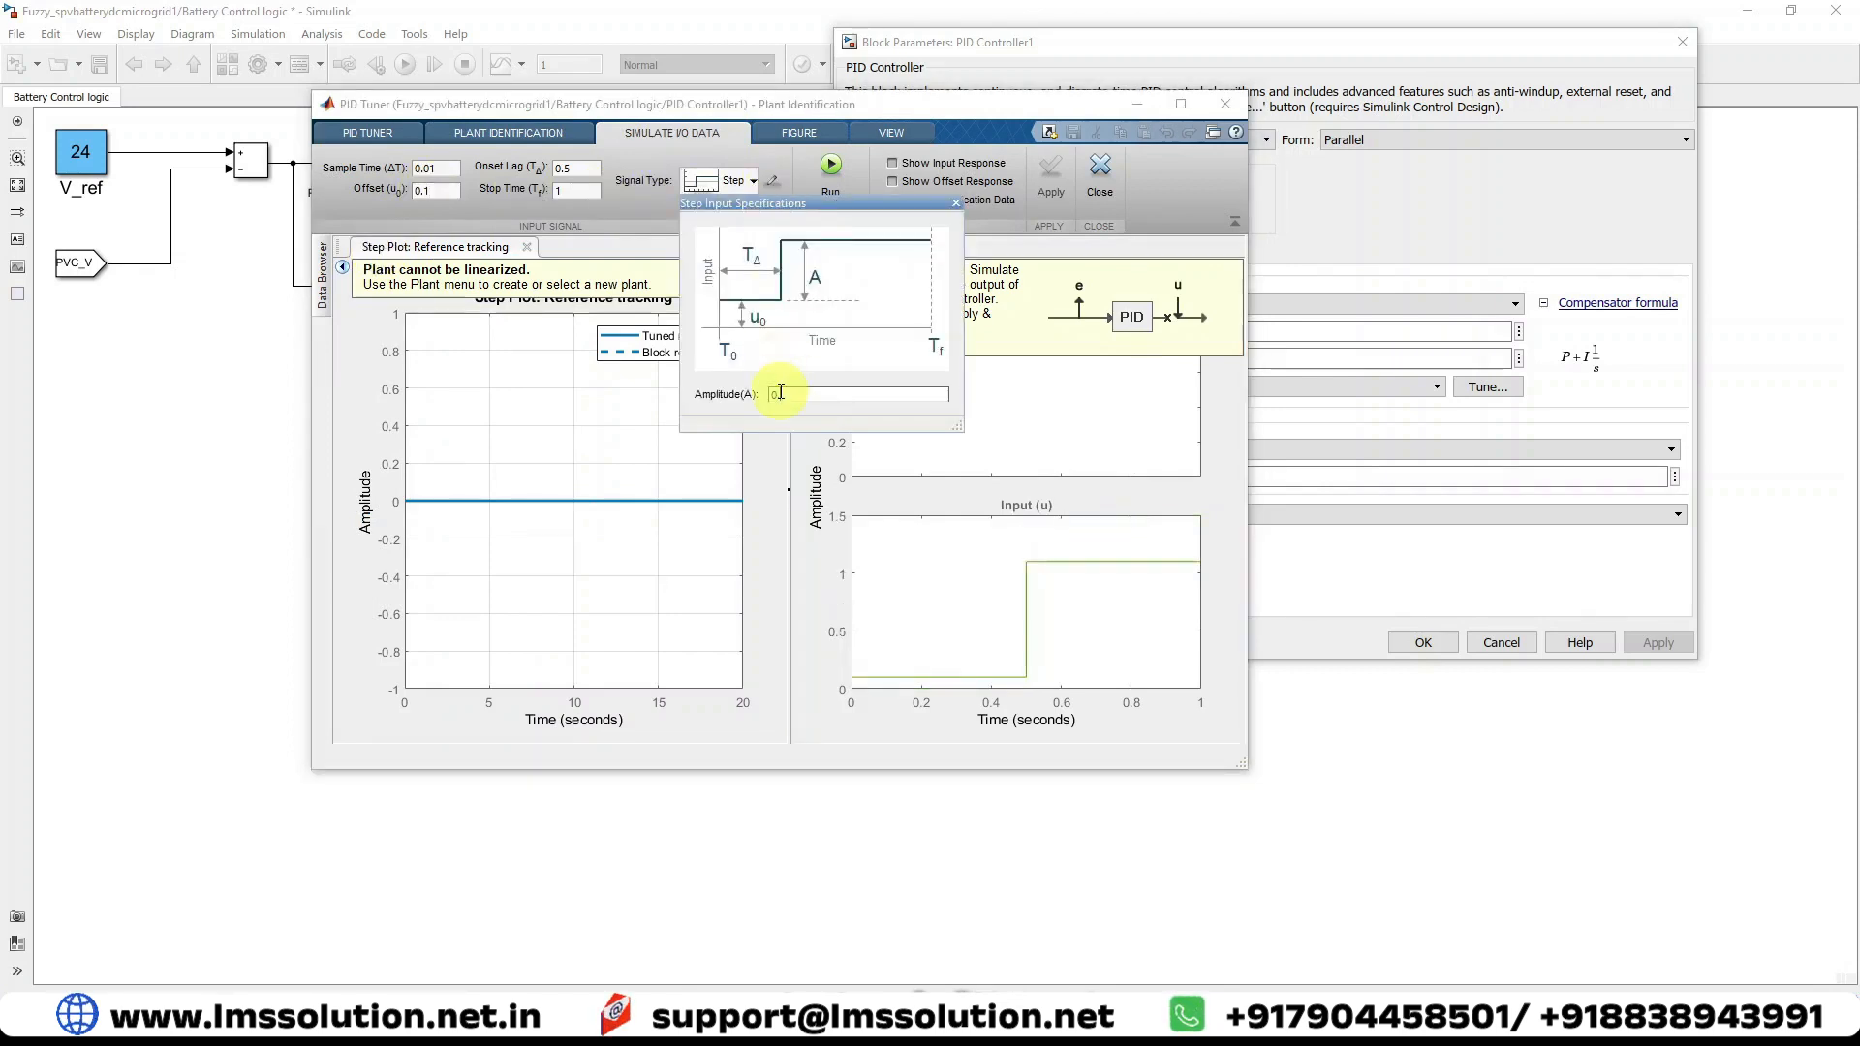
{"action": "key", "text": "Return"}
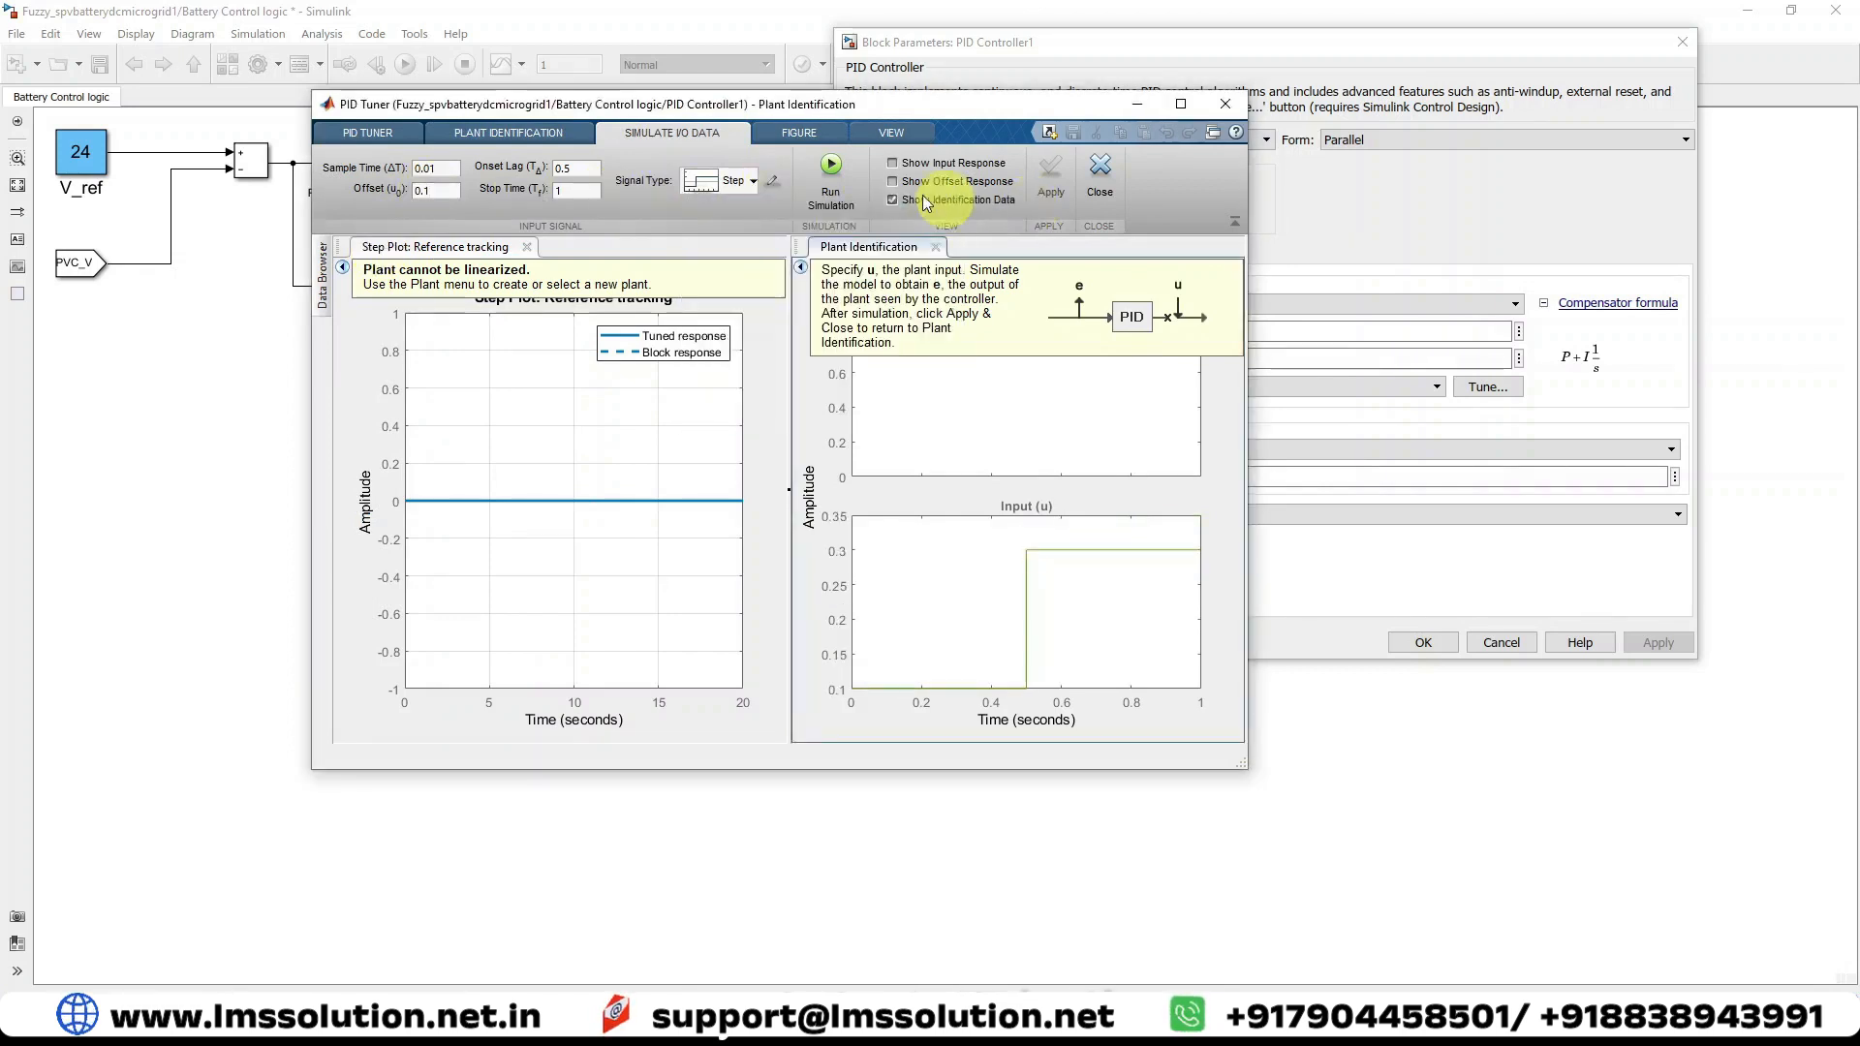
- Run the data simulation, accept its results as identification data, and go back to plant identification
{"action": "left_click", "coordinate": [828, 167]}
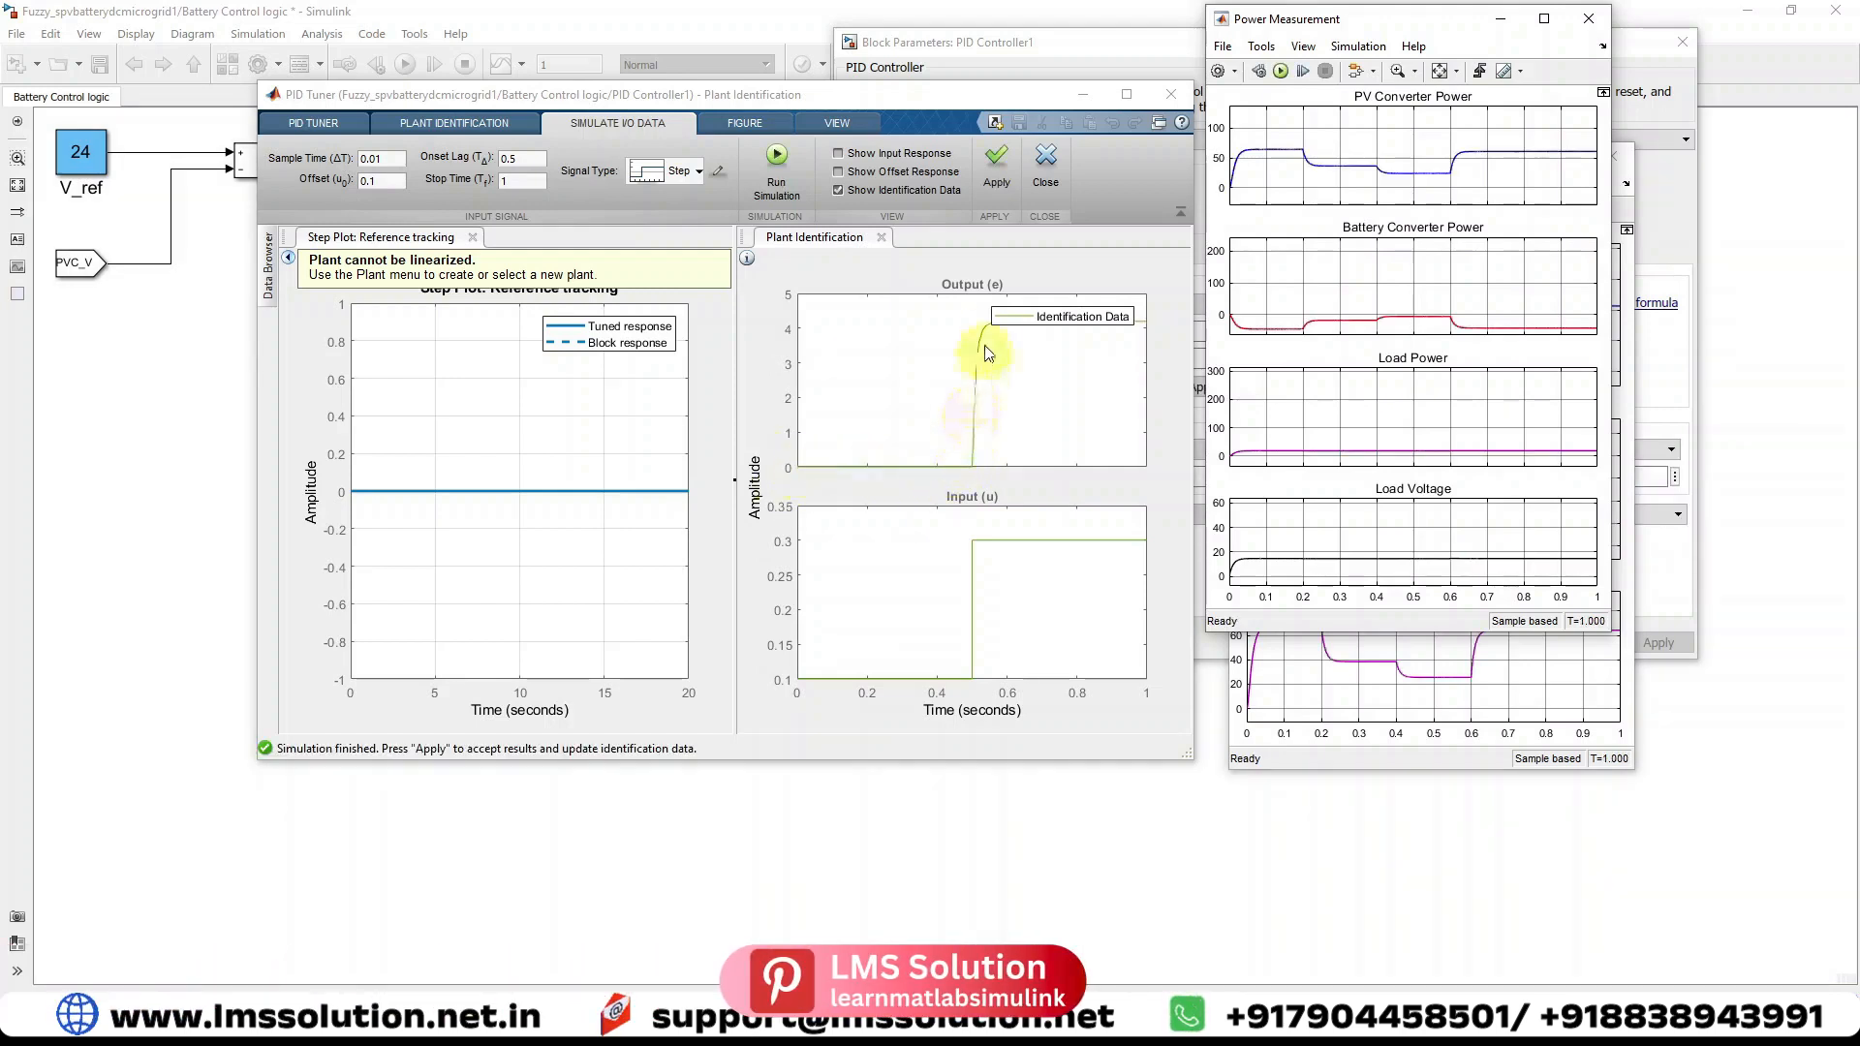
{"action": "left_click", "coordinate": [998, 164]}
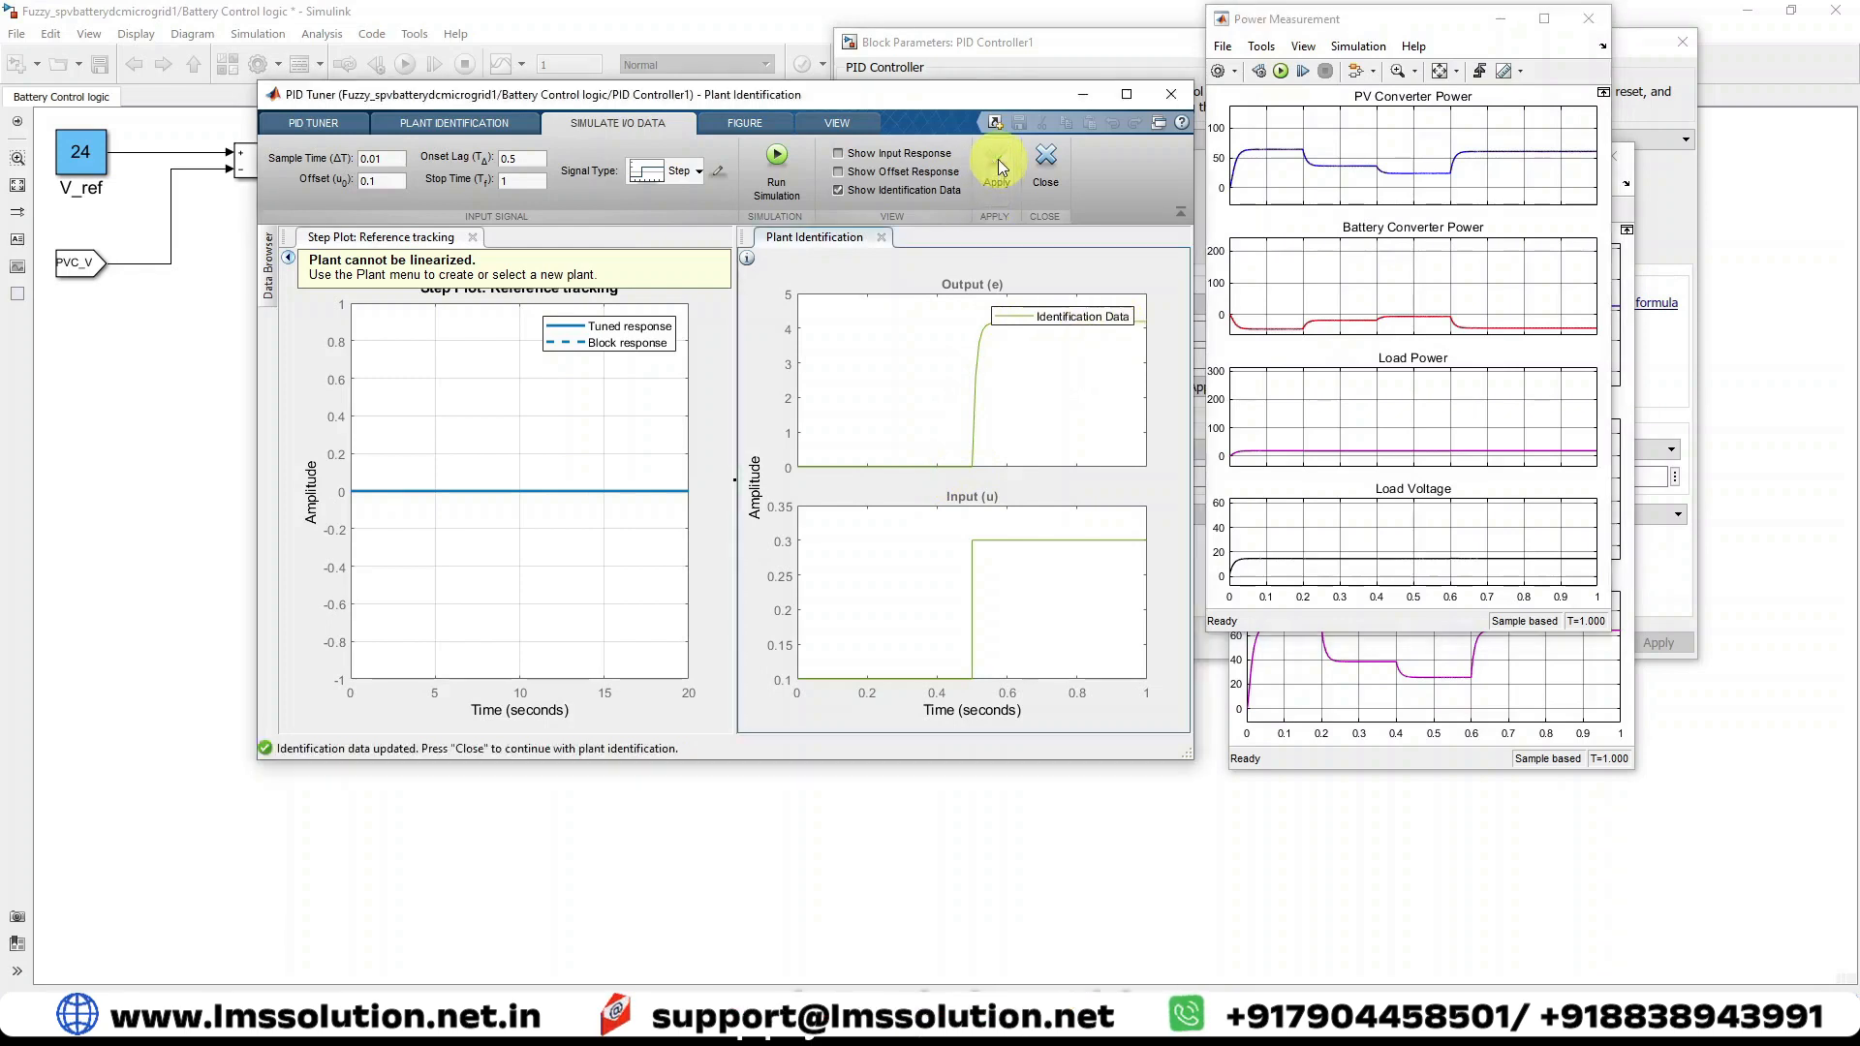
{"action": "left_click", "coordinate": [1049, 166]}
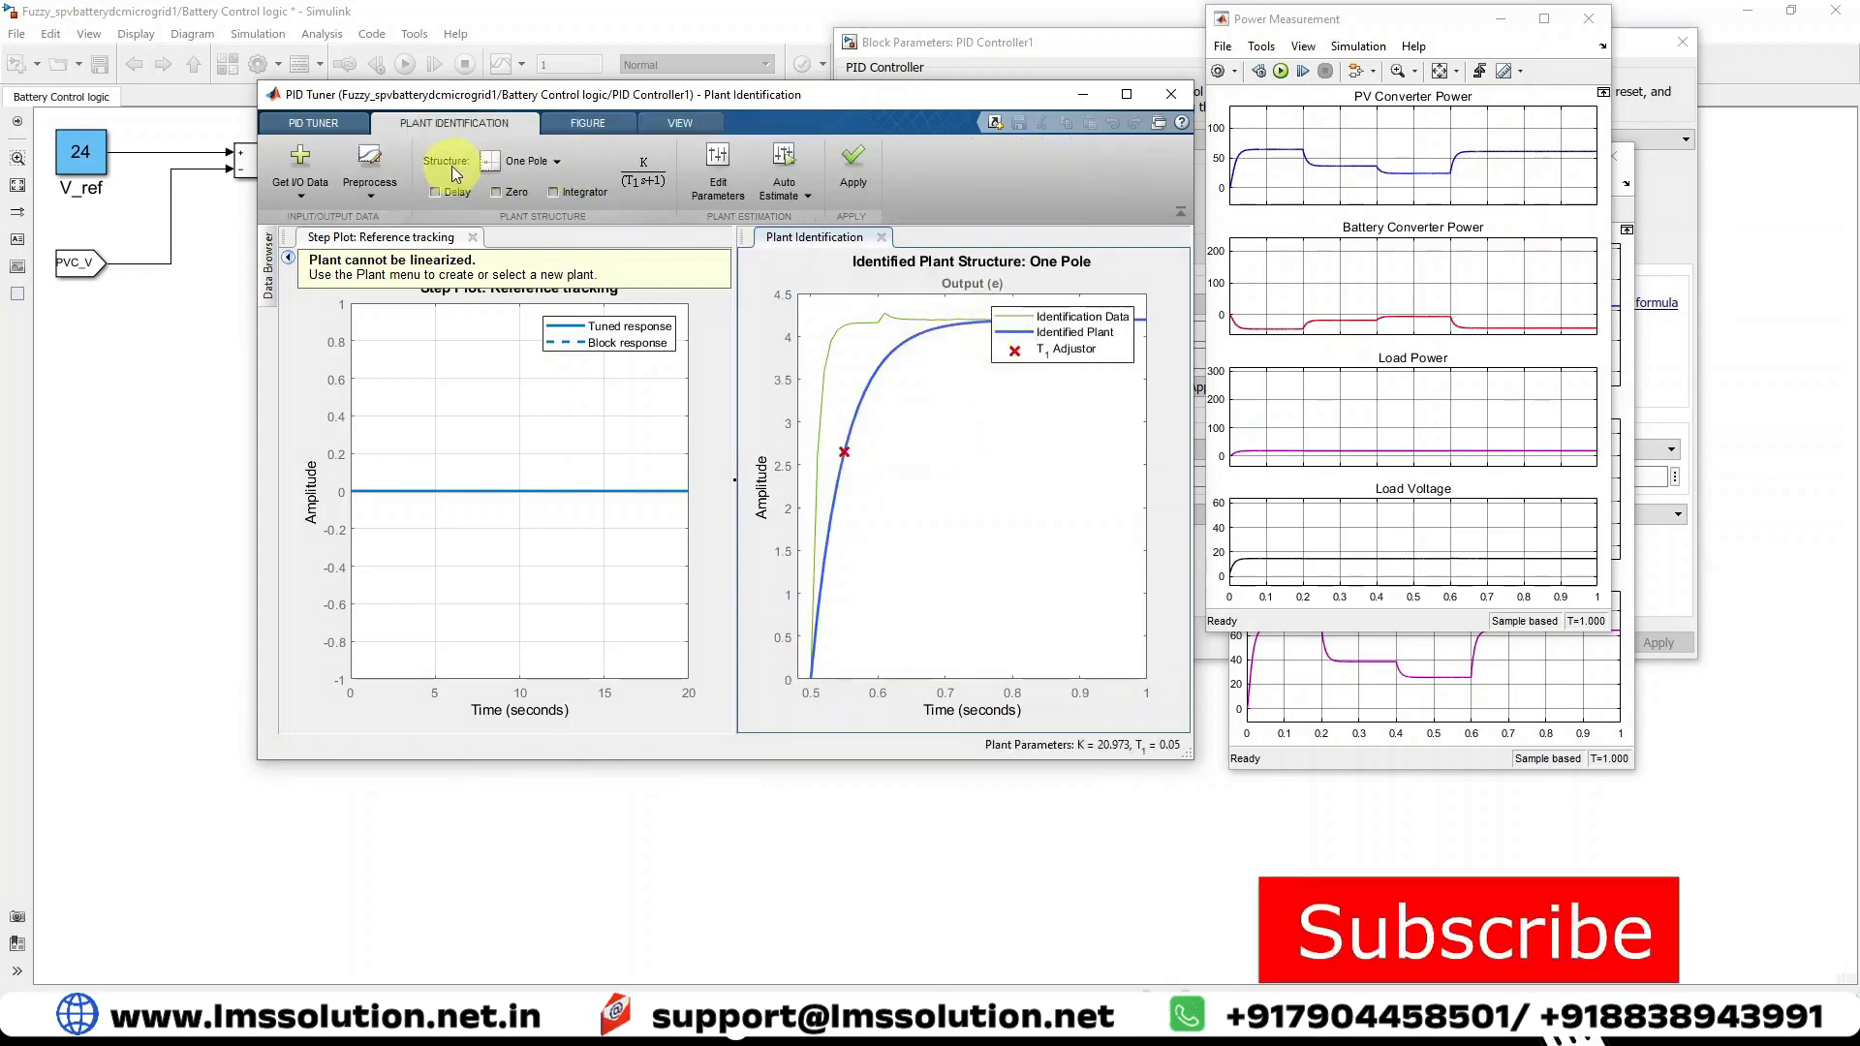
- Choose the Underdamped Pair plant structure, auto-estimate its parameters, and apply the identified plant to the controller tuning
{"action": "left_click", "coordinate": [506, 165]}
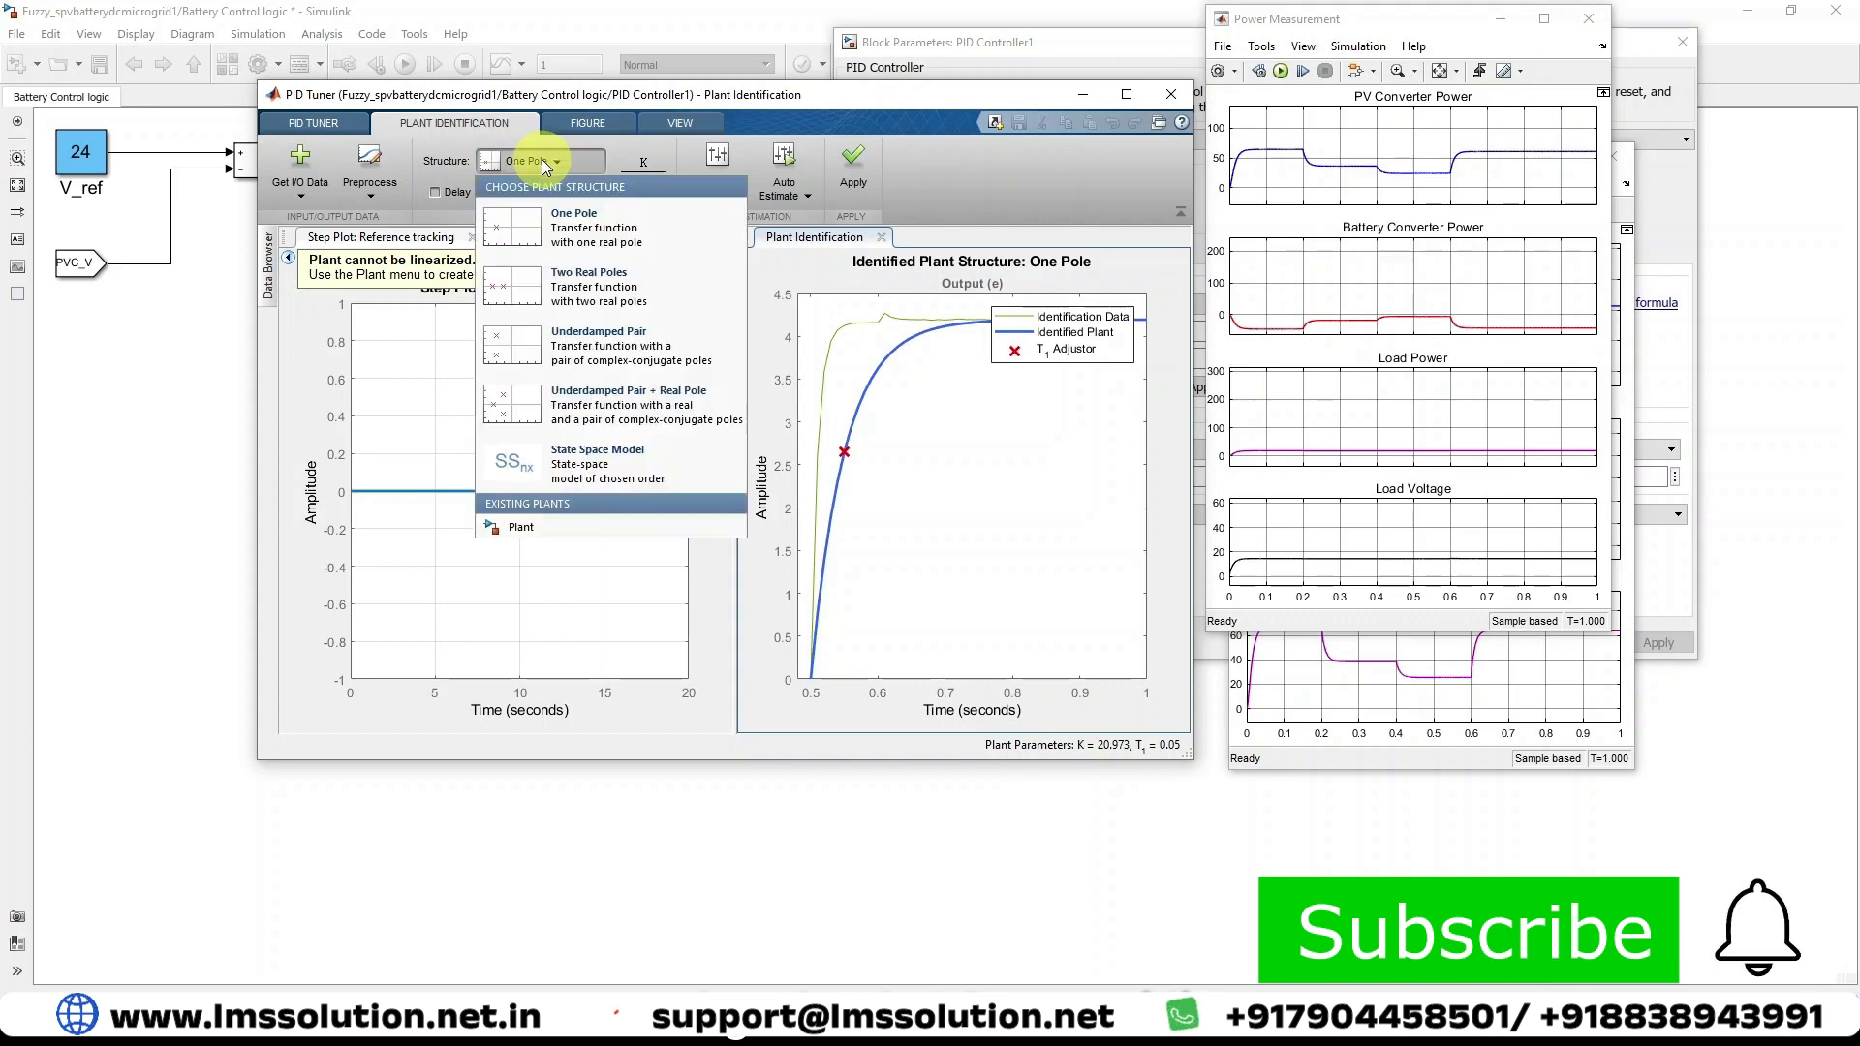
{"action": "left_click", "coordinate": [602, 351]}
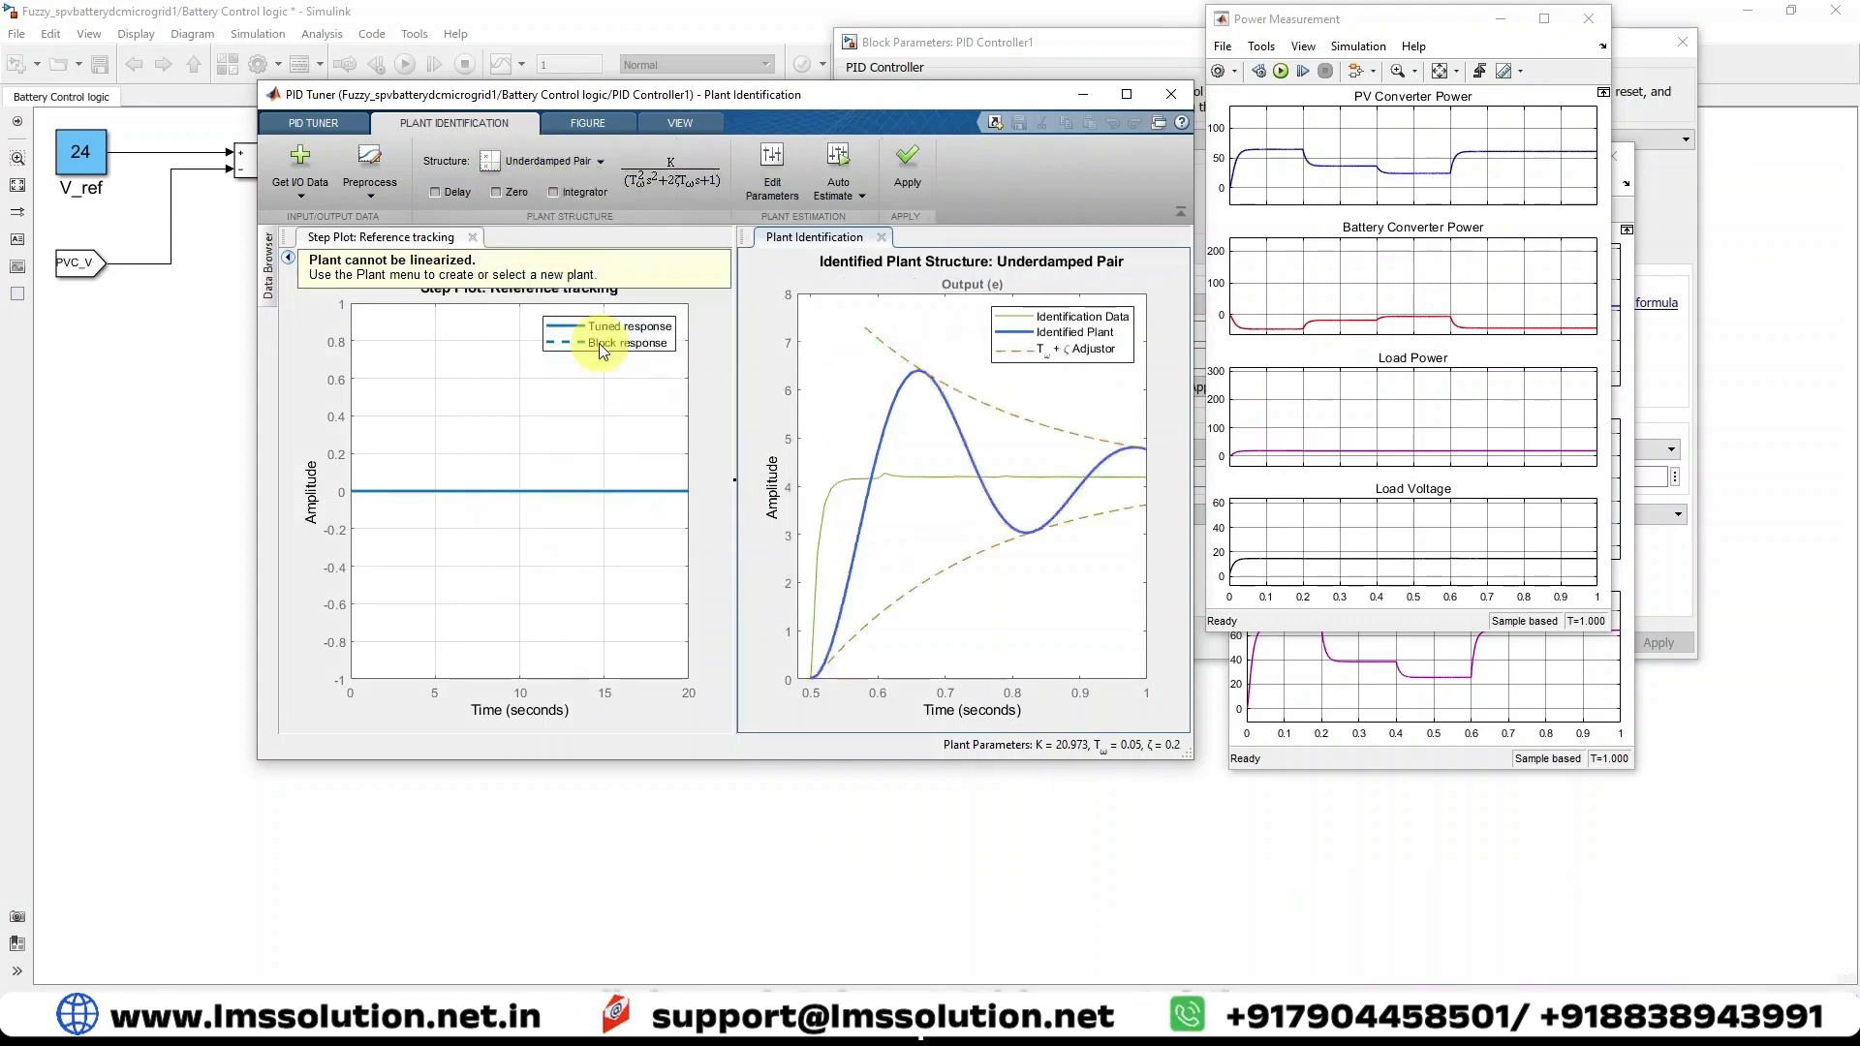
{"action": "left_click", "coordinate": [839, 194]}
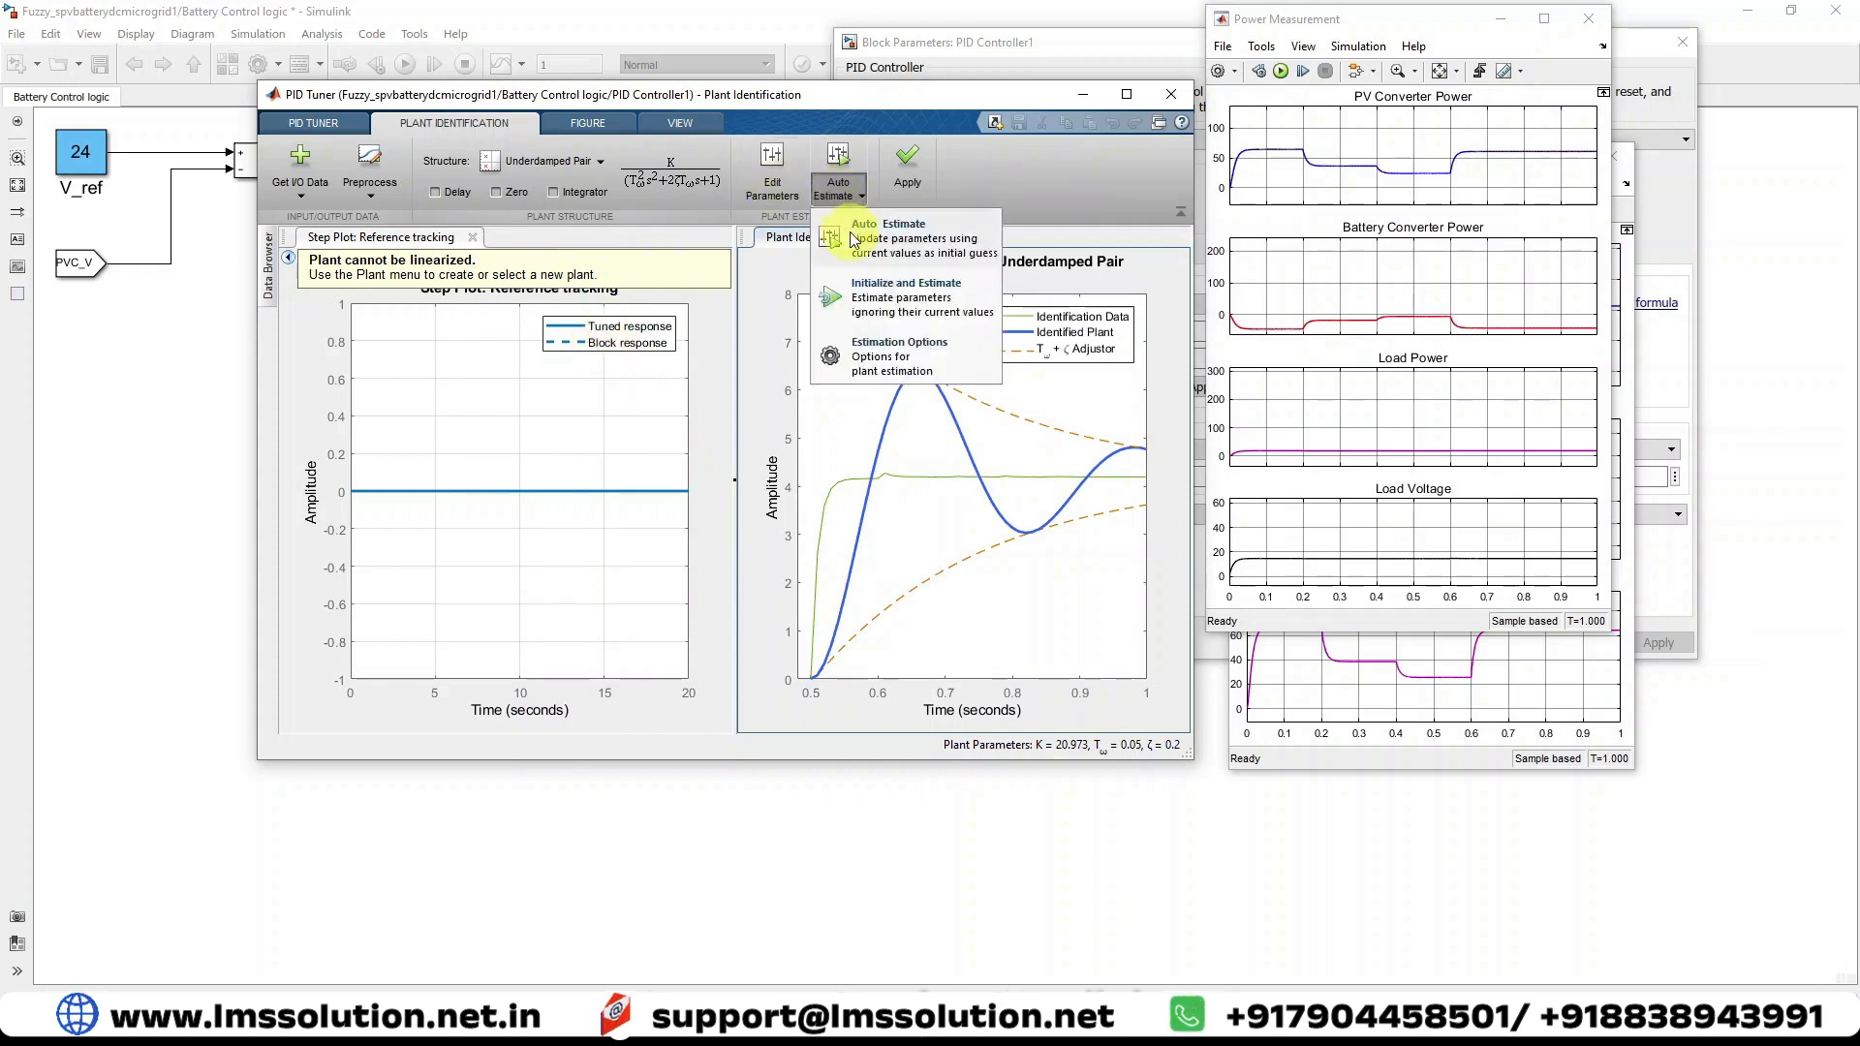
{"action": "left_click", "coordinate": [853, 239]}
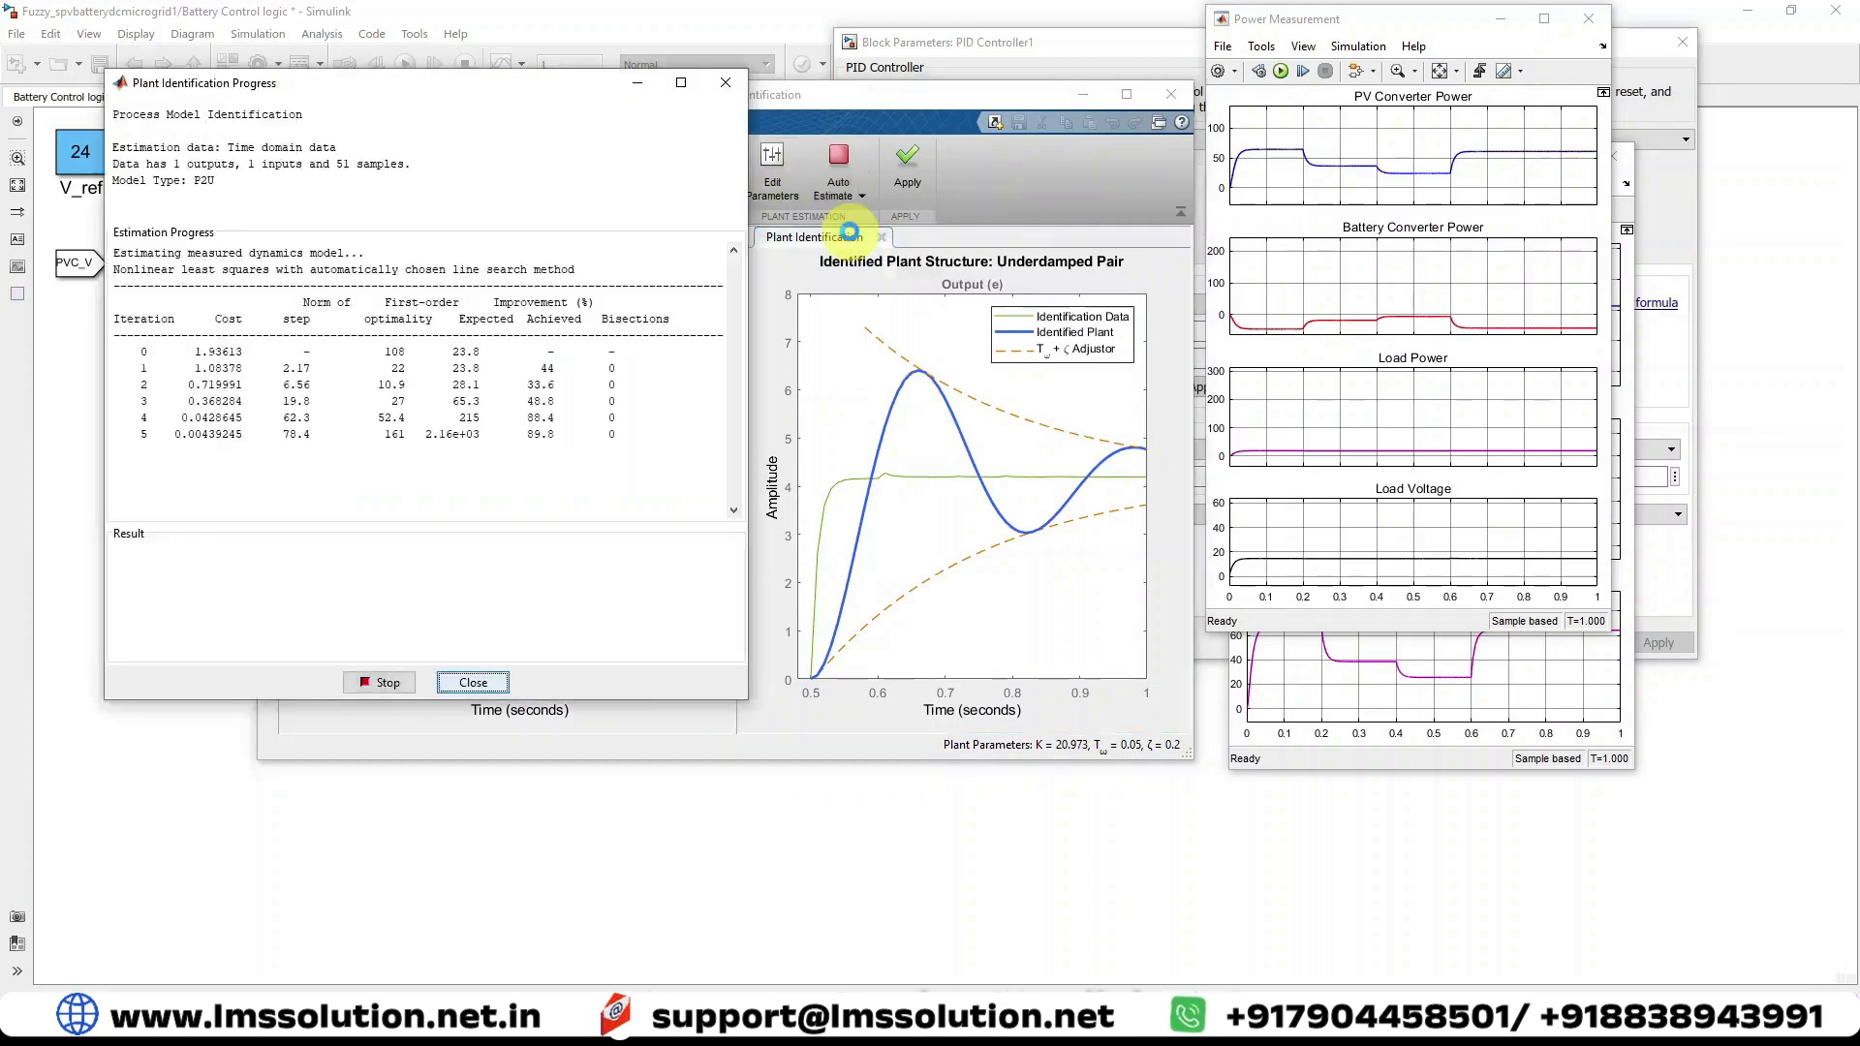
{"action": "left_click", "coordinate": [475, 683]}
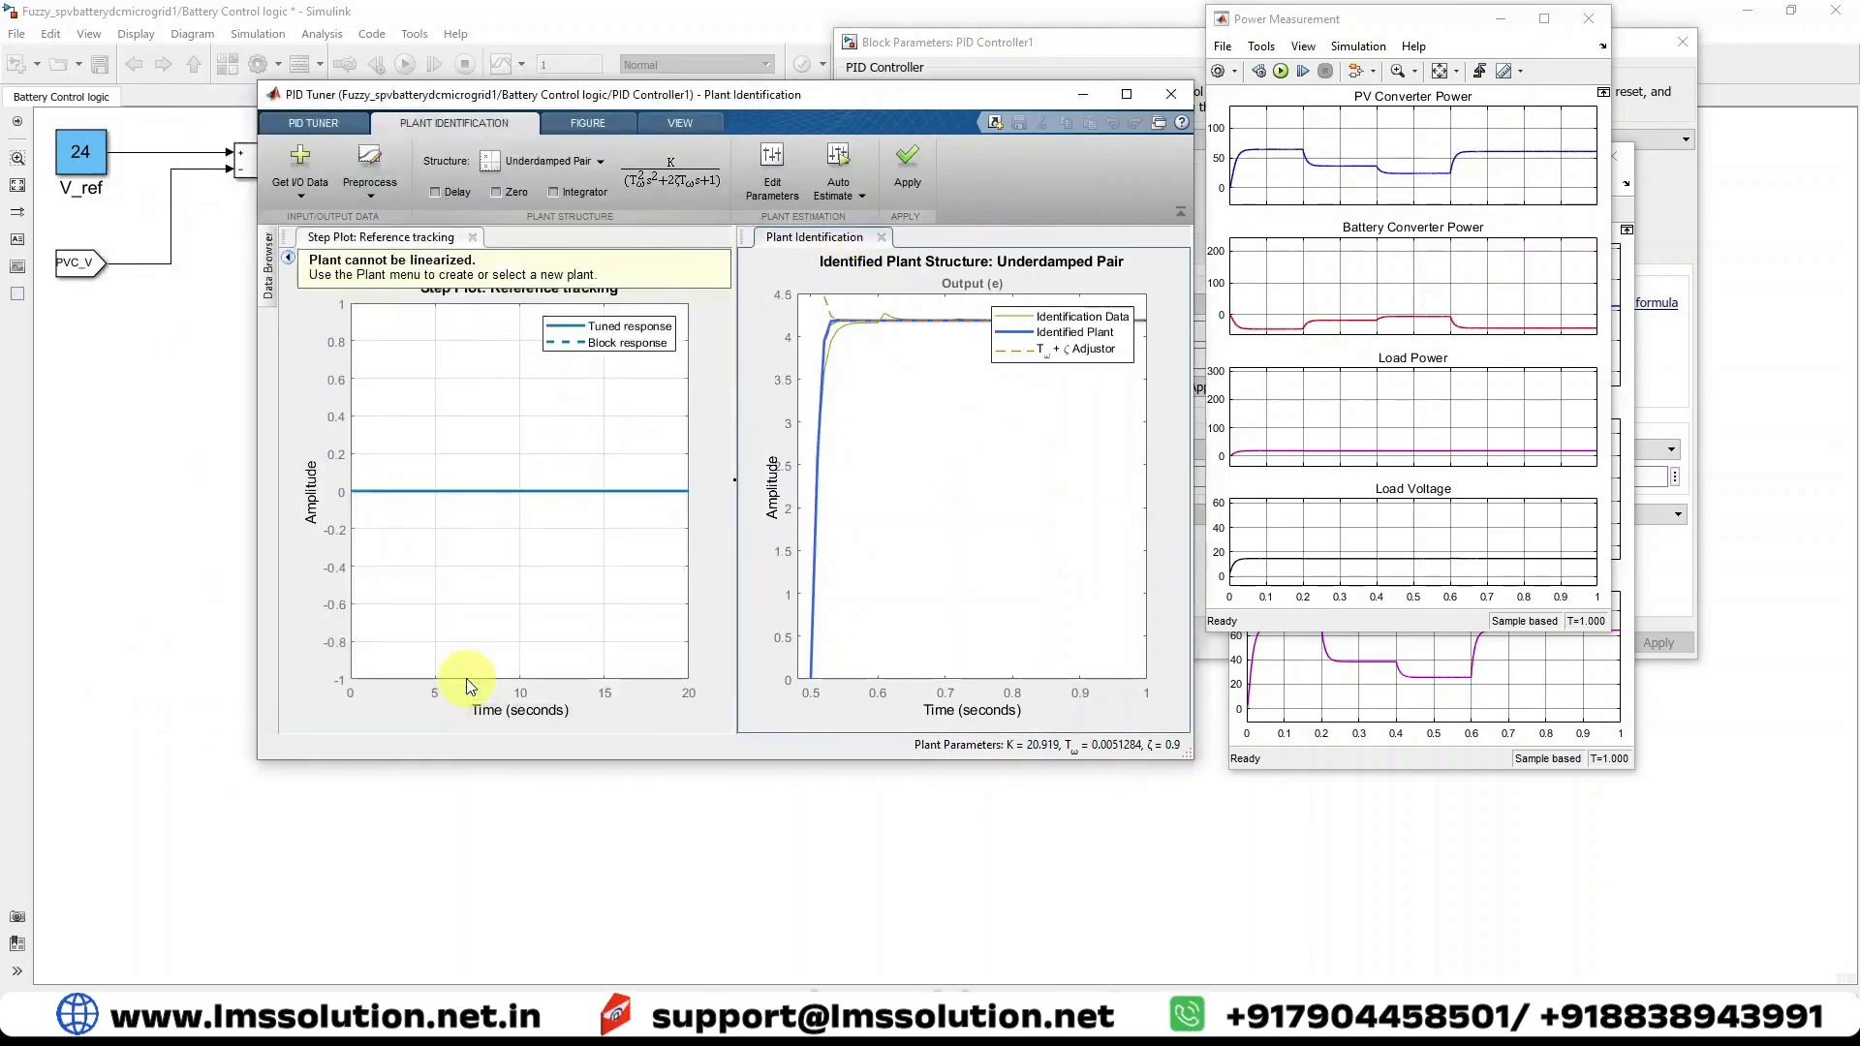
{"action": "left_click", "coordinate": [909, 158]}
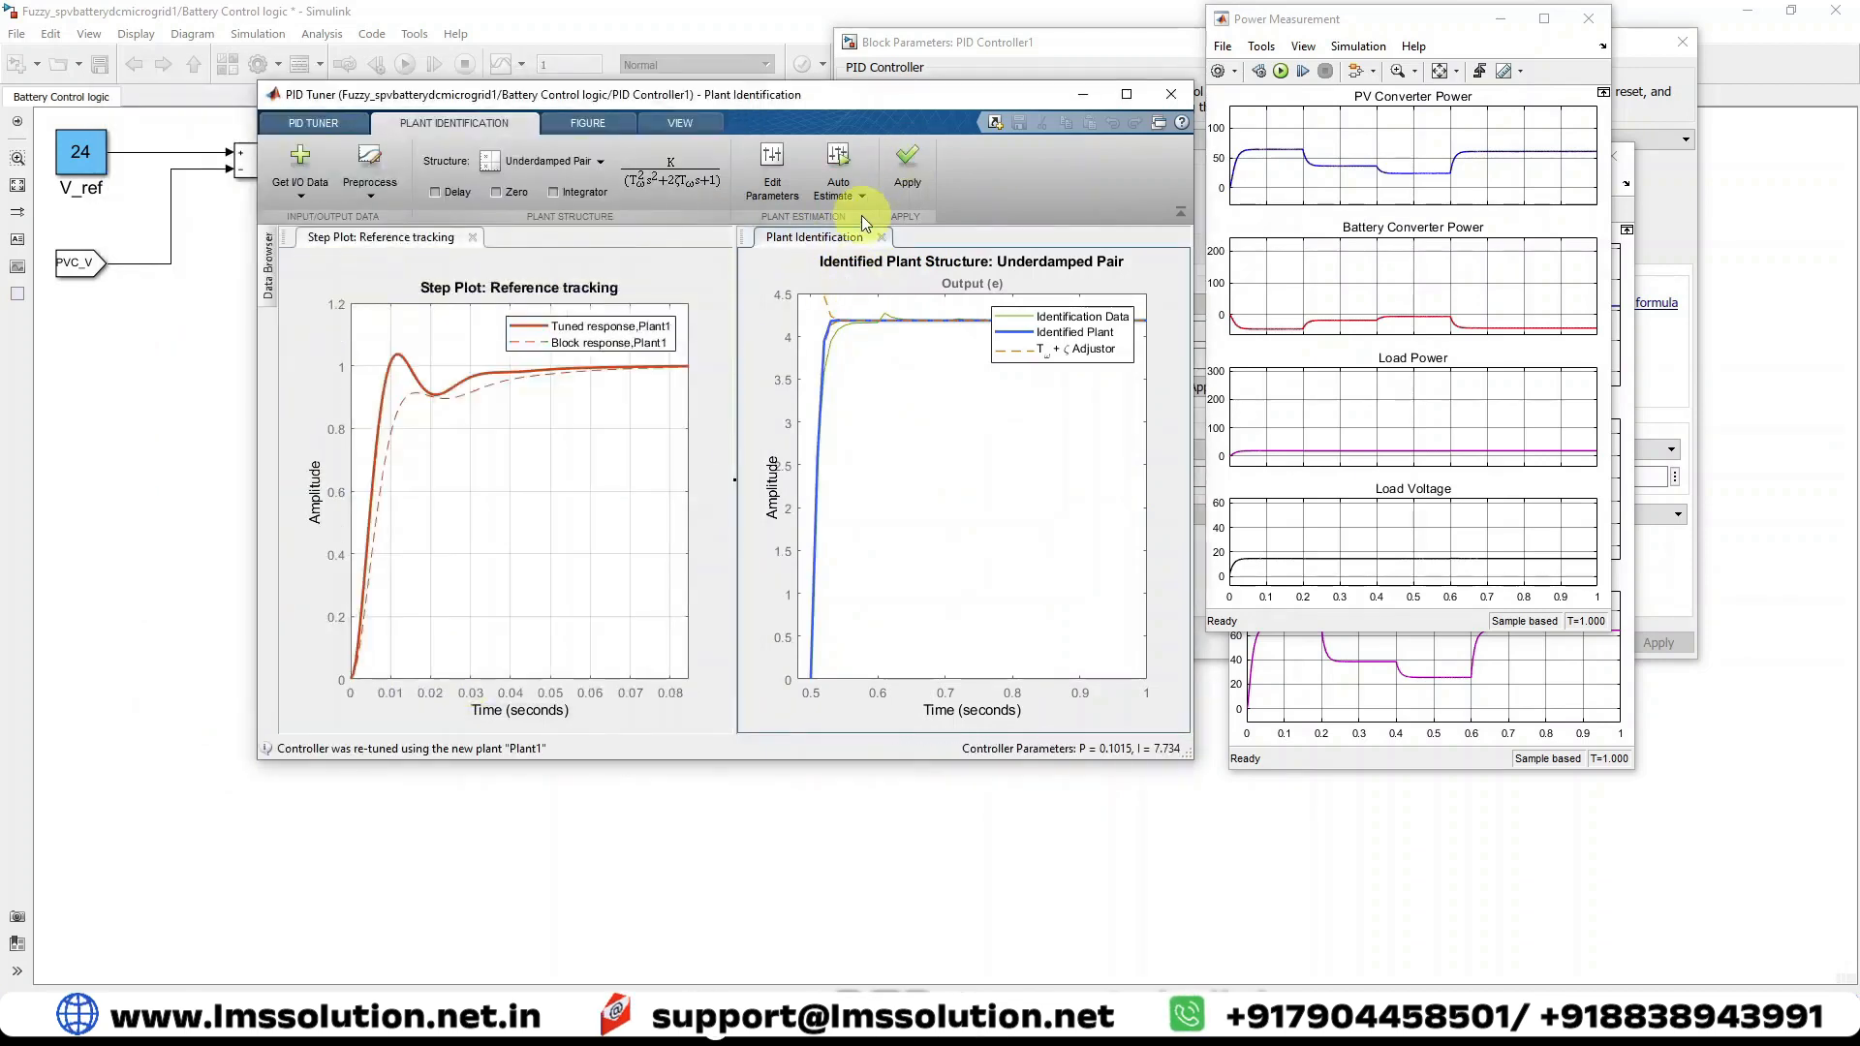
- Show the tuned controller's parameters and performance, and retune with a response time of 0.01341 seconds and a transient behavior of 0.88
{"action": "left_click", "coordinate": [316, 127]}
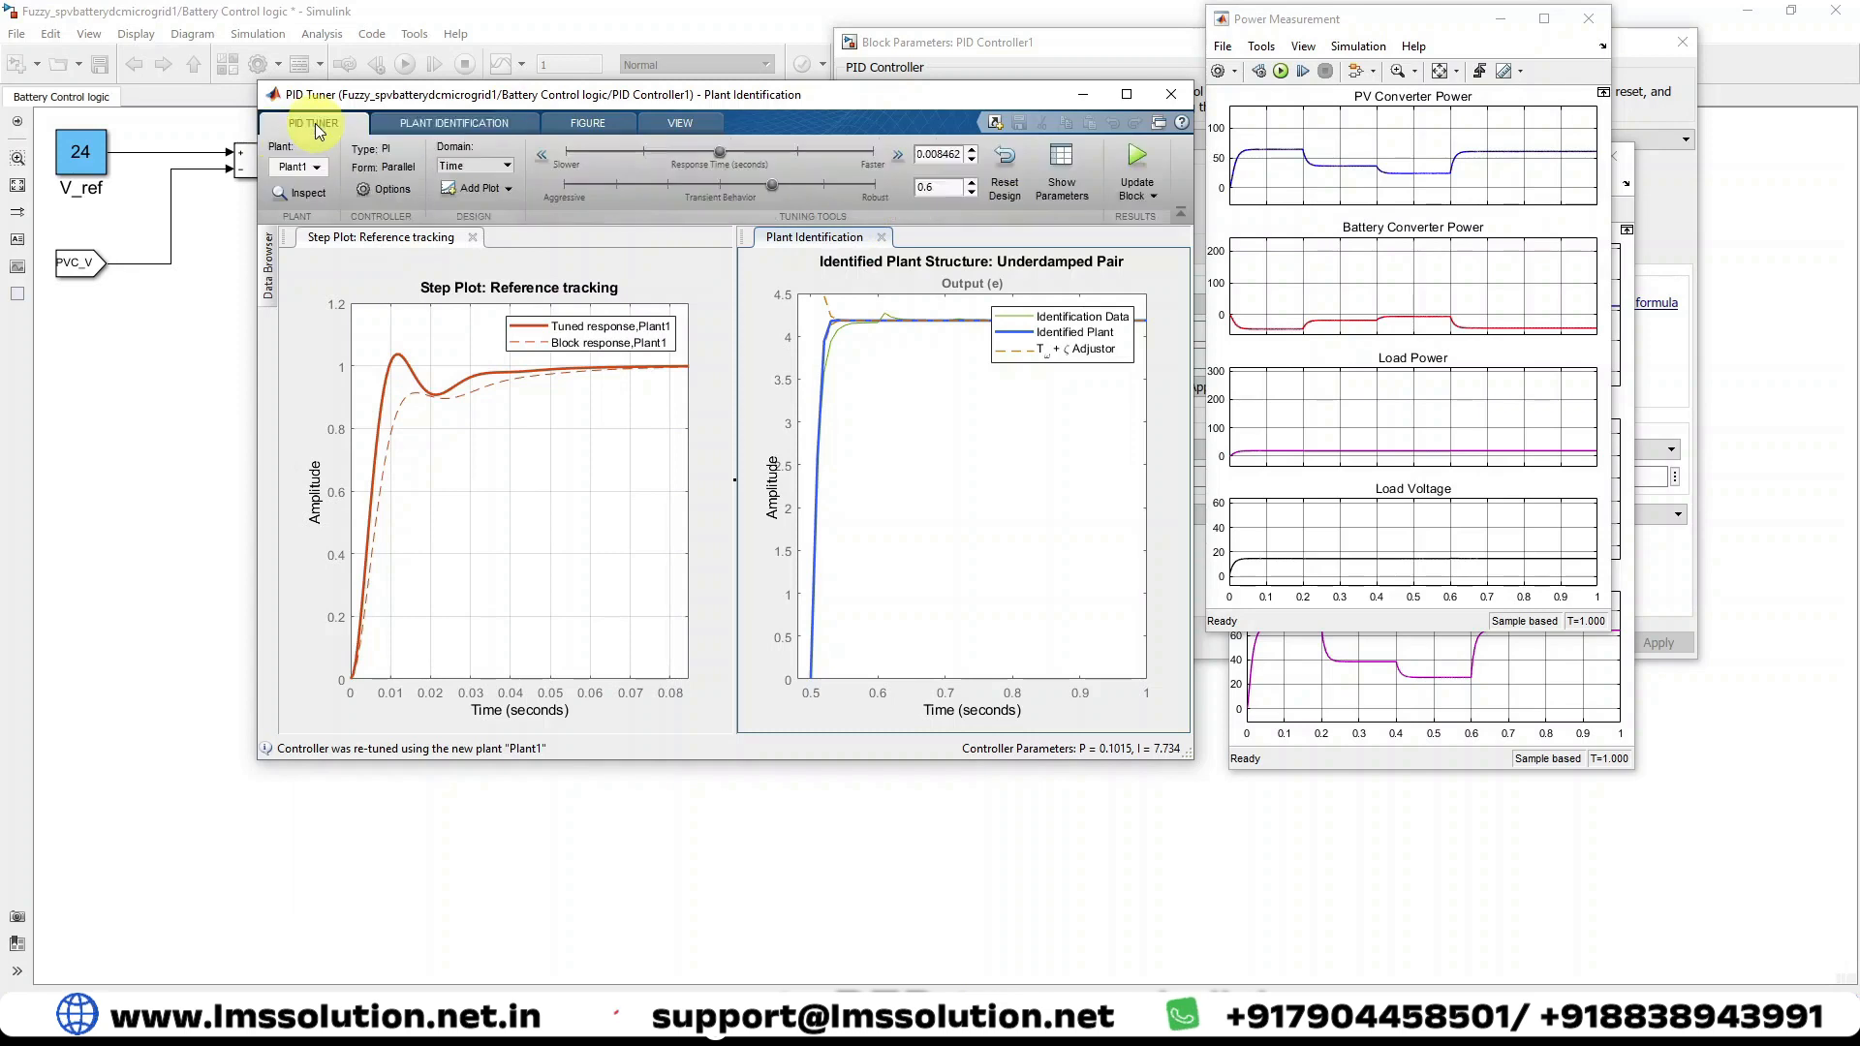
{"action": "left_click", "coordinate": [1064, 174]}
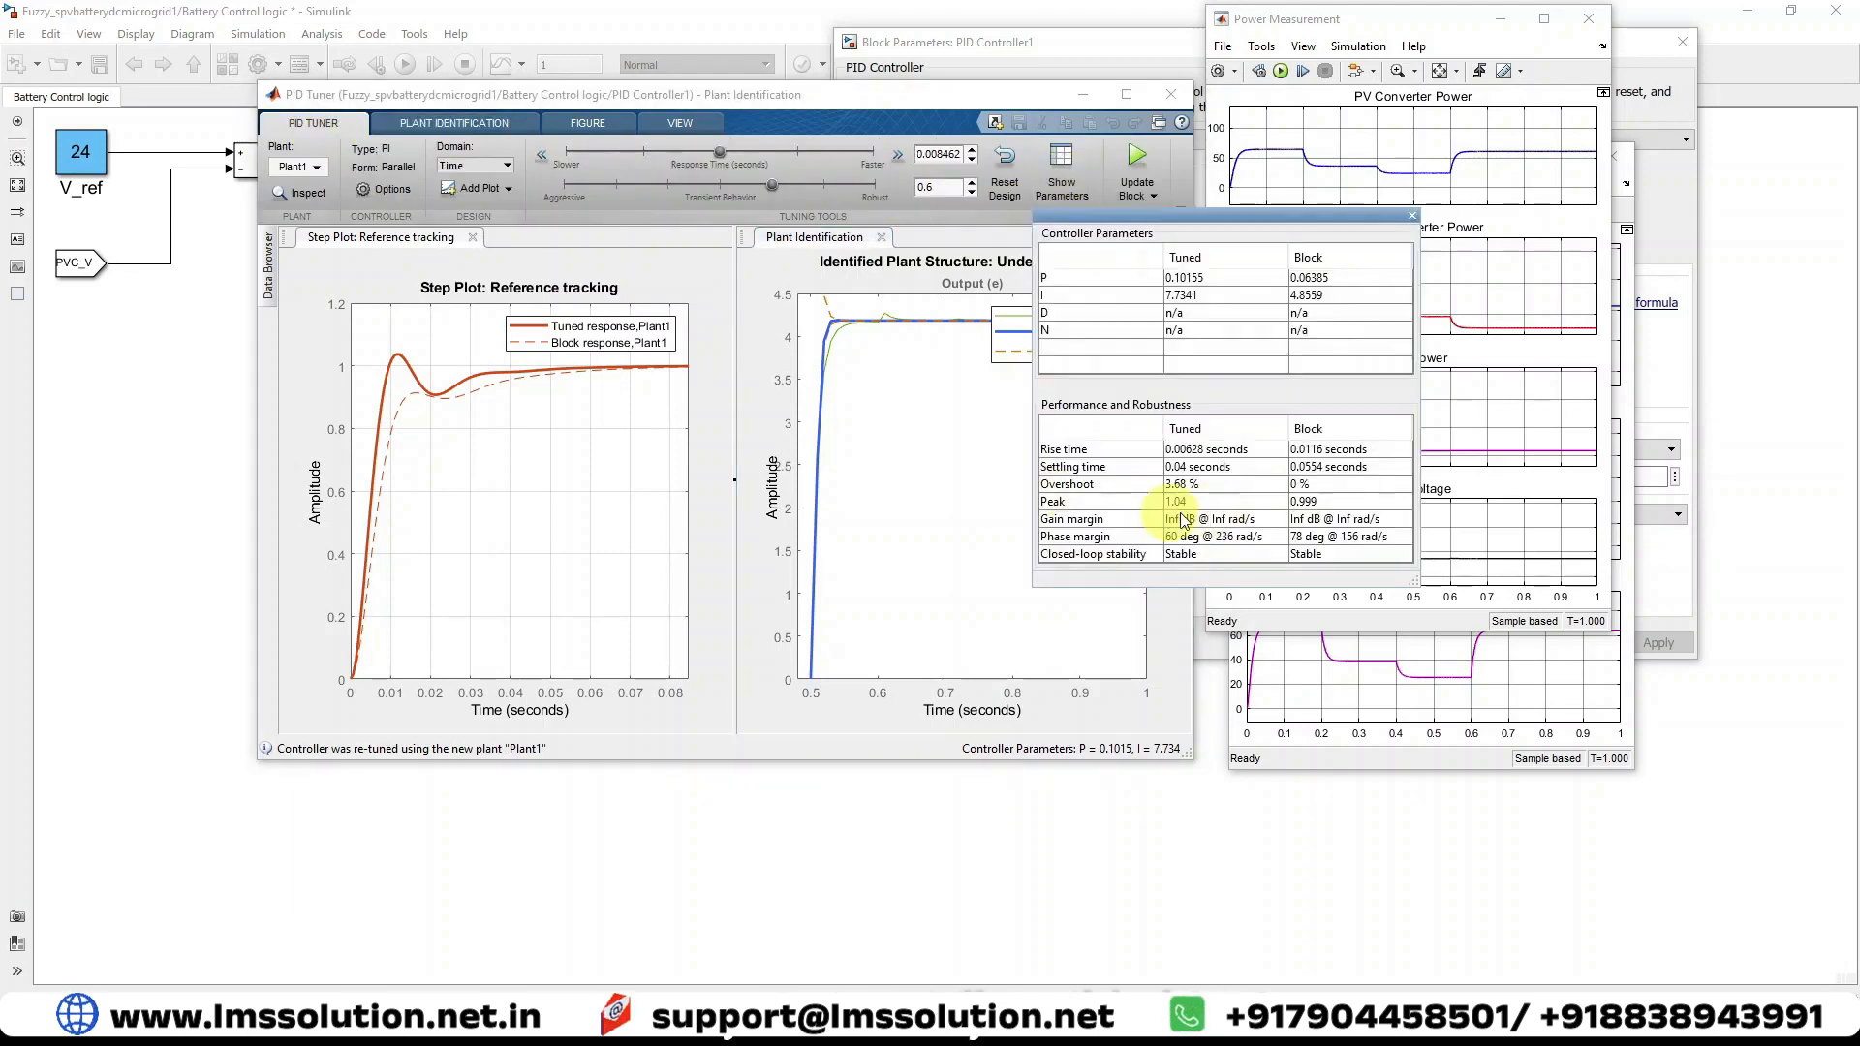
{"action": "mouse_move", "coordinate": [713, 151]}
{"action": "left_mouse_down"}
{"action": "mouse_move", "coordinate": [630, 150]}
{"action": "mouse_move", "coordinate": [688, 147]}
{"action": "left_mouse_up"}
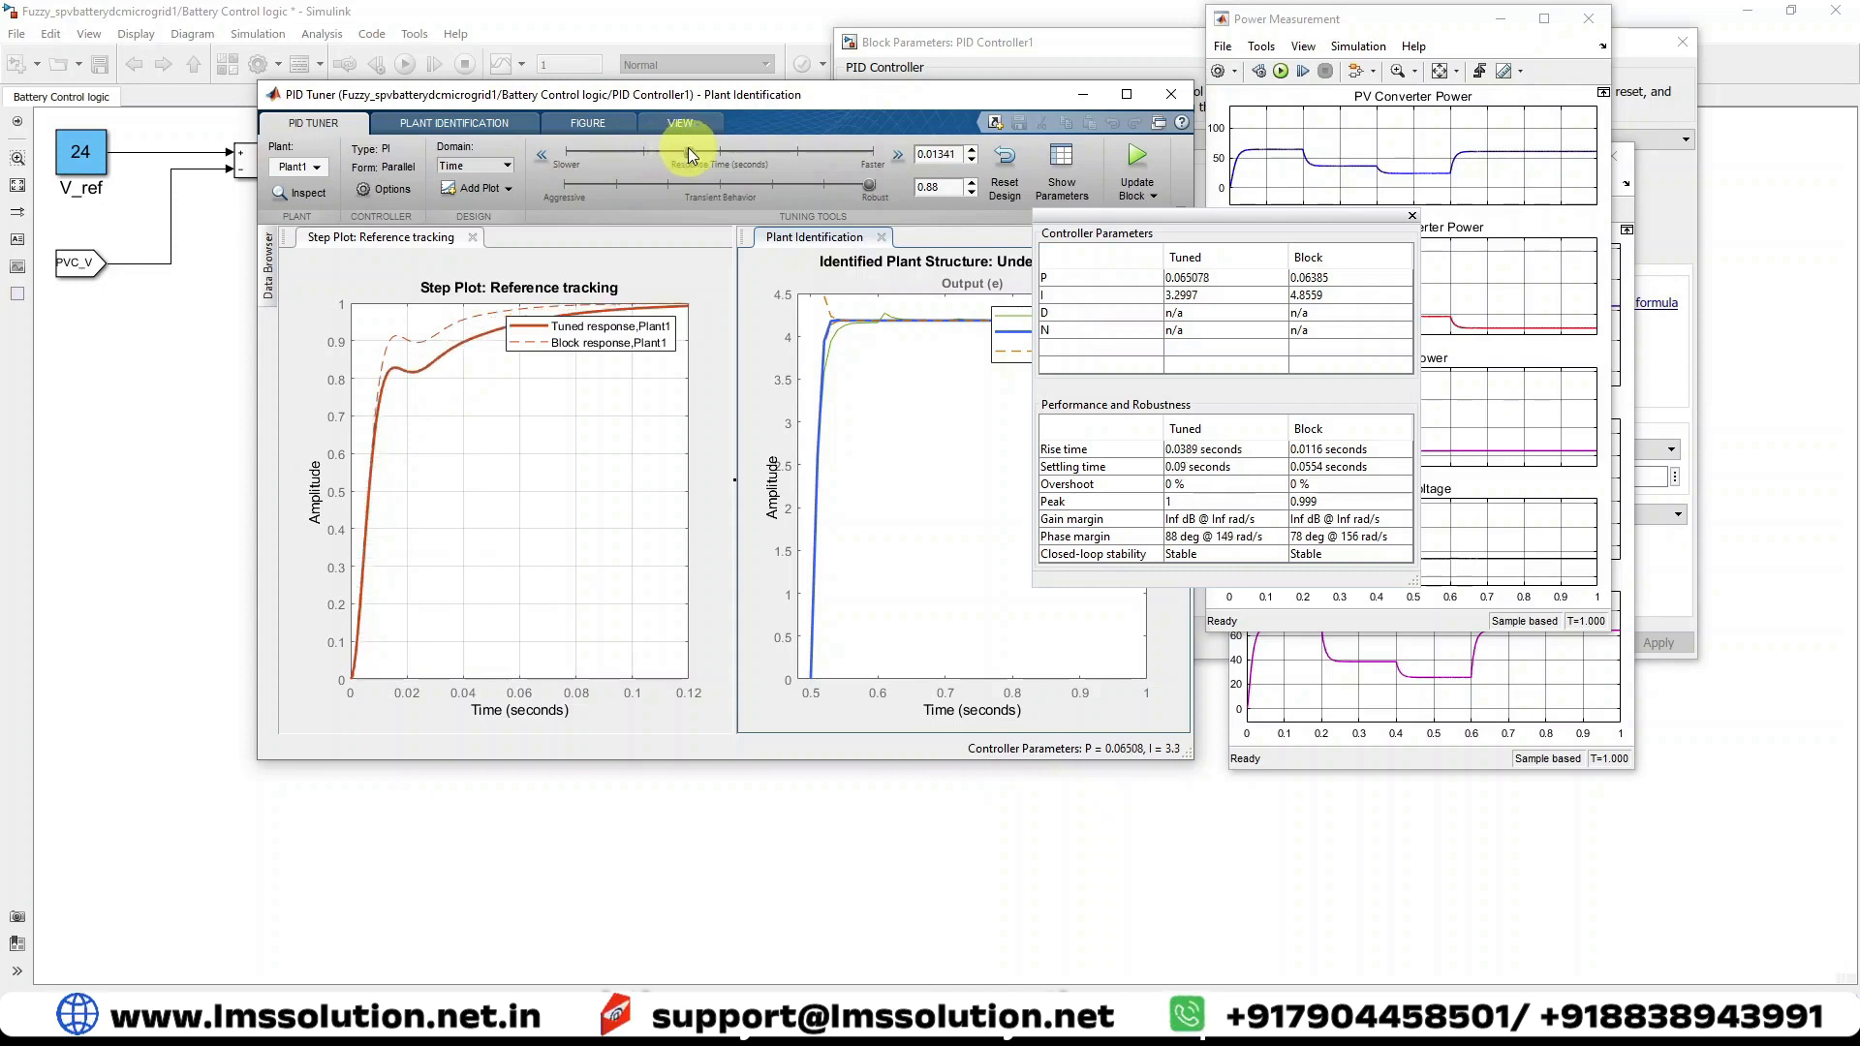
- Add a Bode plot of the reference tracking response to the tuning session
{"action": "left_click", "coordinate": [508, 187]}
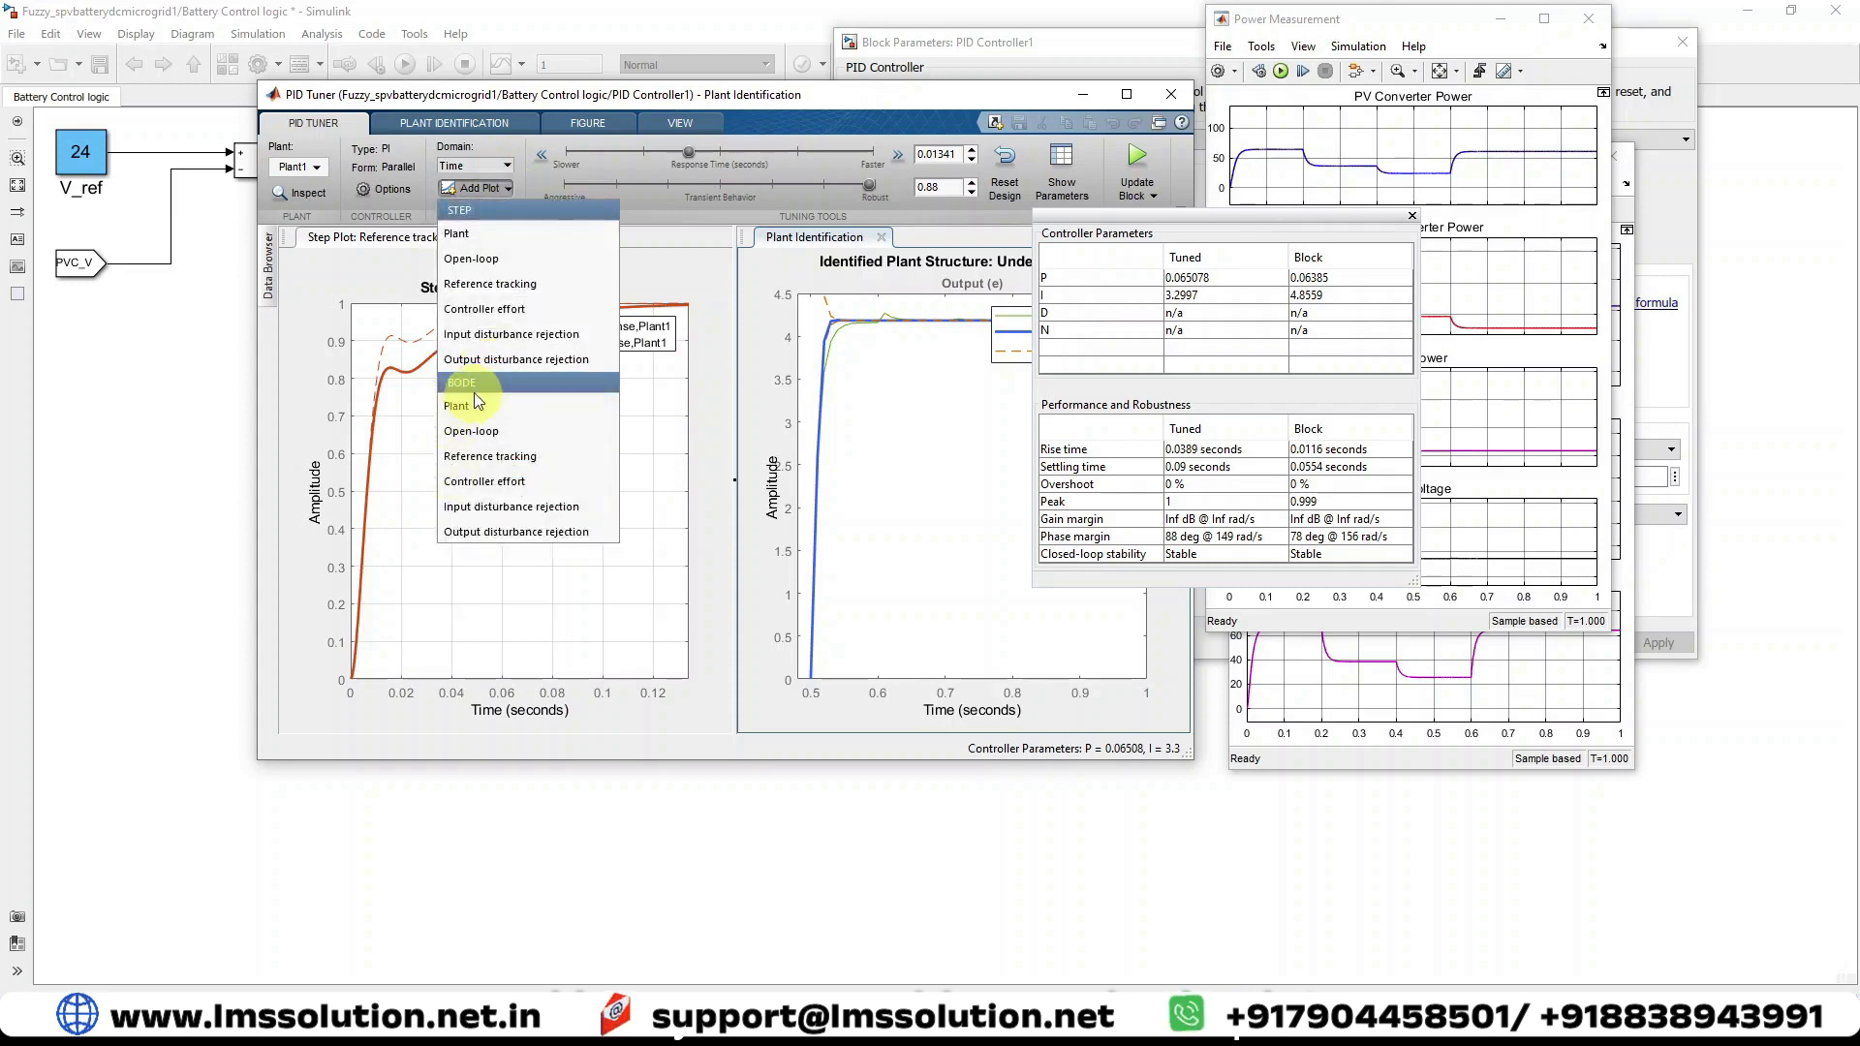
{"action": "left_click", "coordinate": [475, 457]}
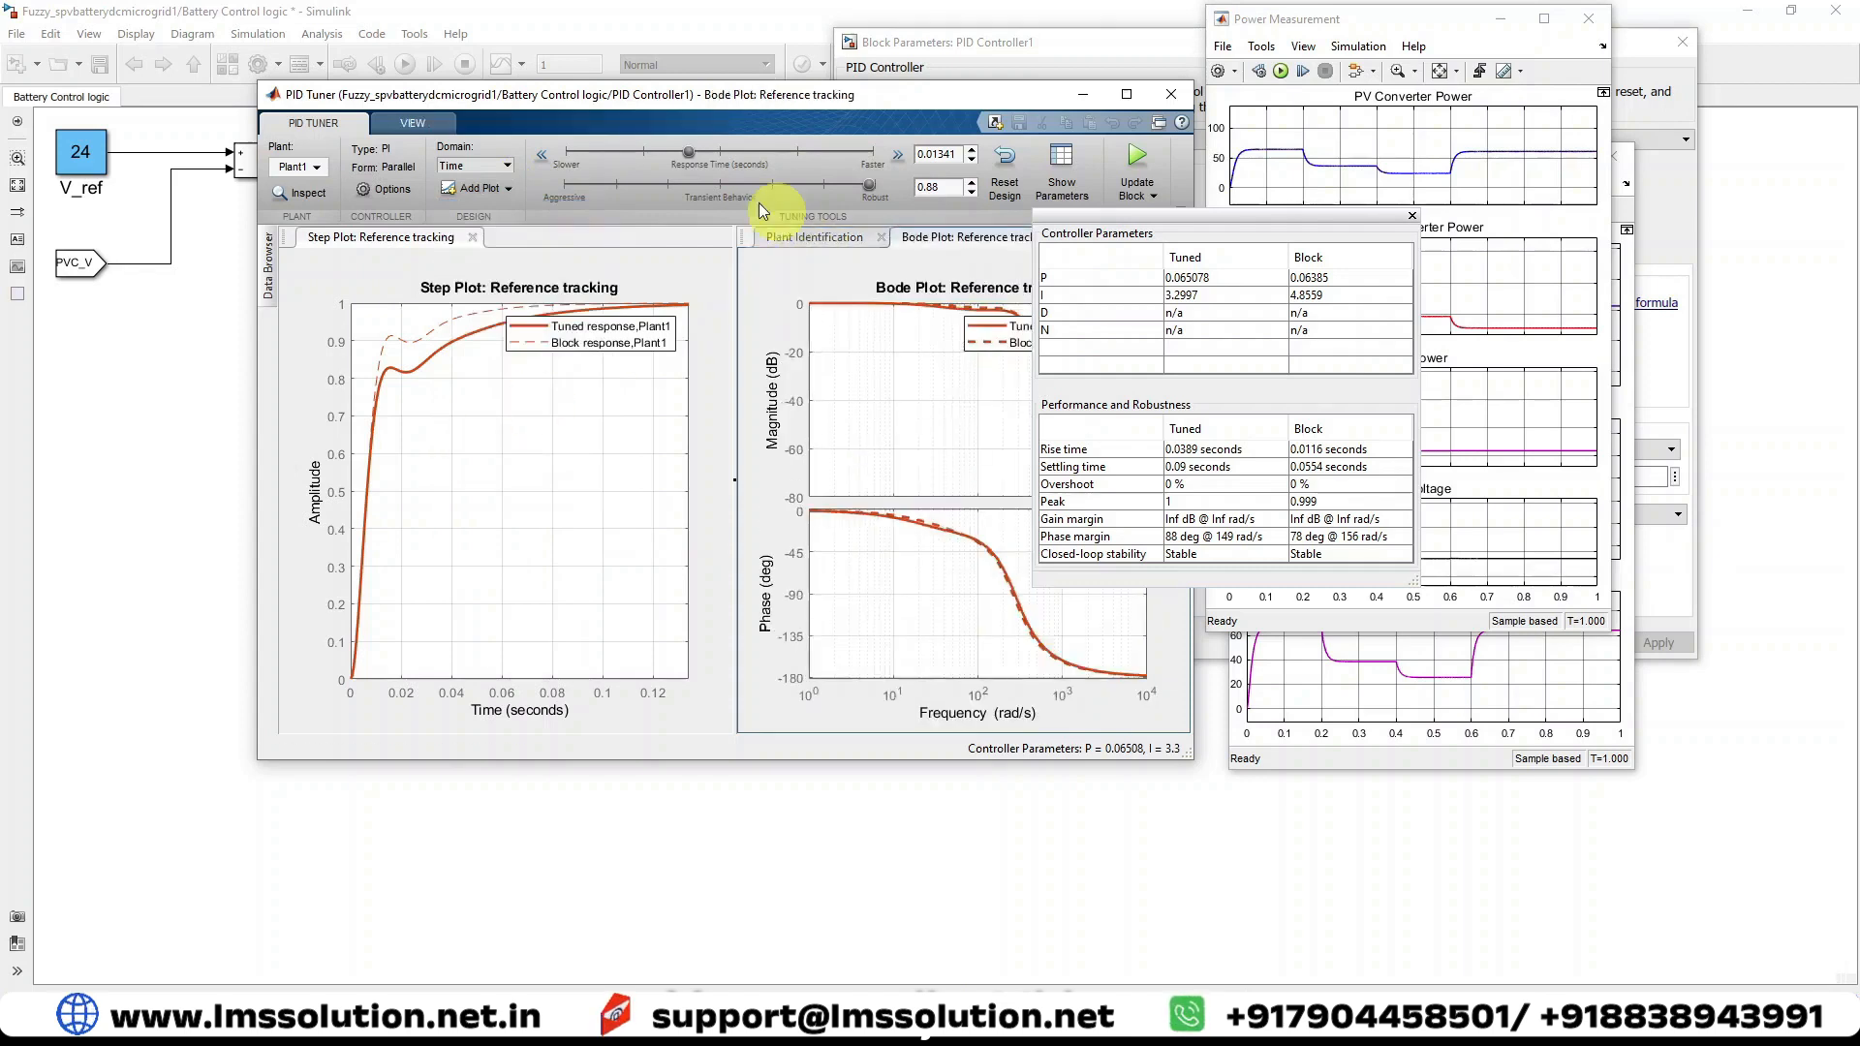
- Retune with a response time of 0.01017 seconds and a transient behavior of 0.74, and update the controller block with the gains
{"action": "mouse_move", "coordinate": [690, 152]}
{"action": "left_mouse_down"}
{"action": "mouse_move", "coordinate": [837, 147]}
{"action": "mouse_move", "coordinate": [706, 153]}
{"action": "left_mouse_up"}
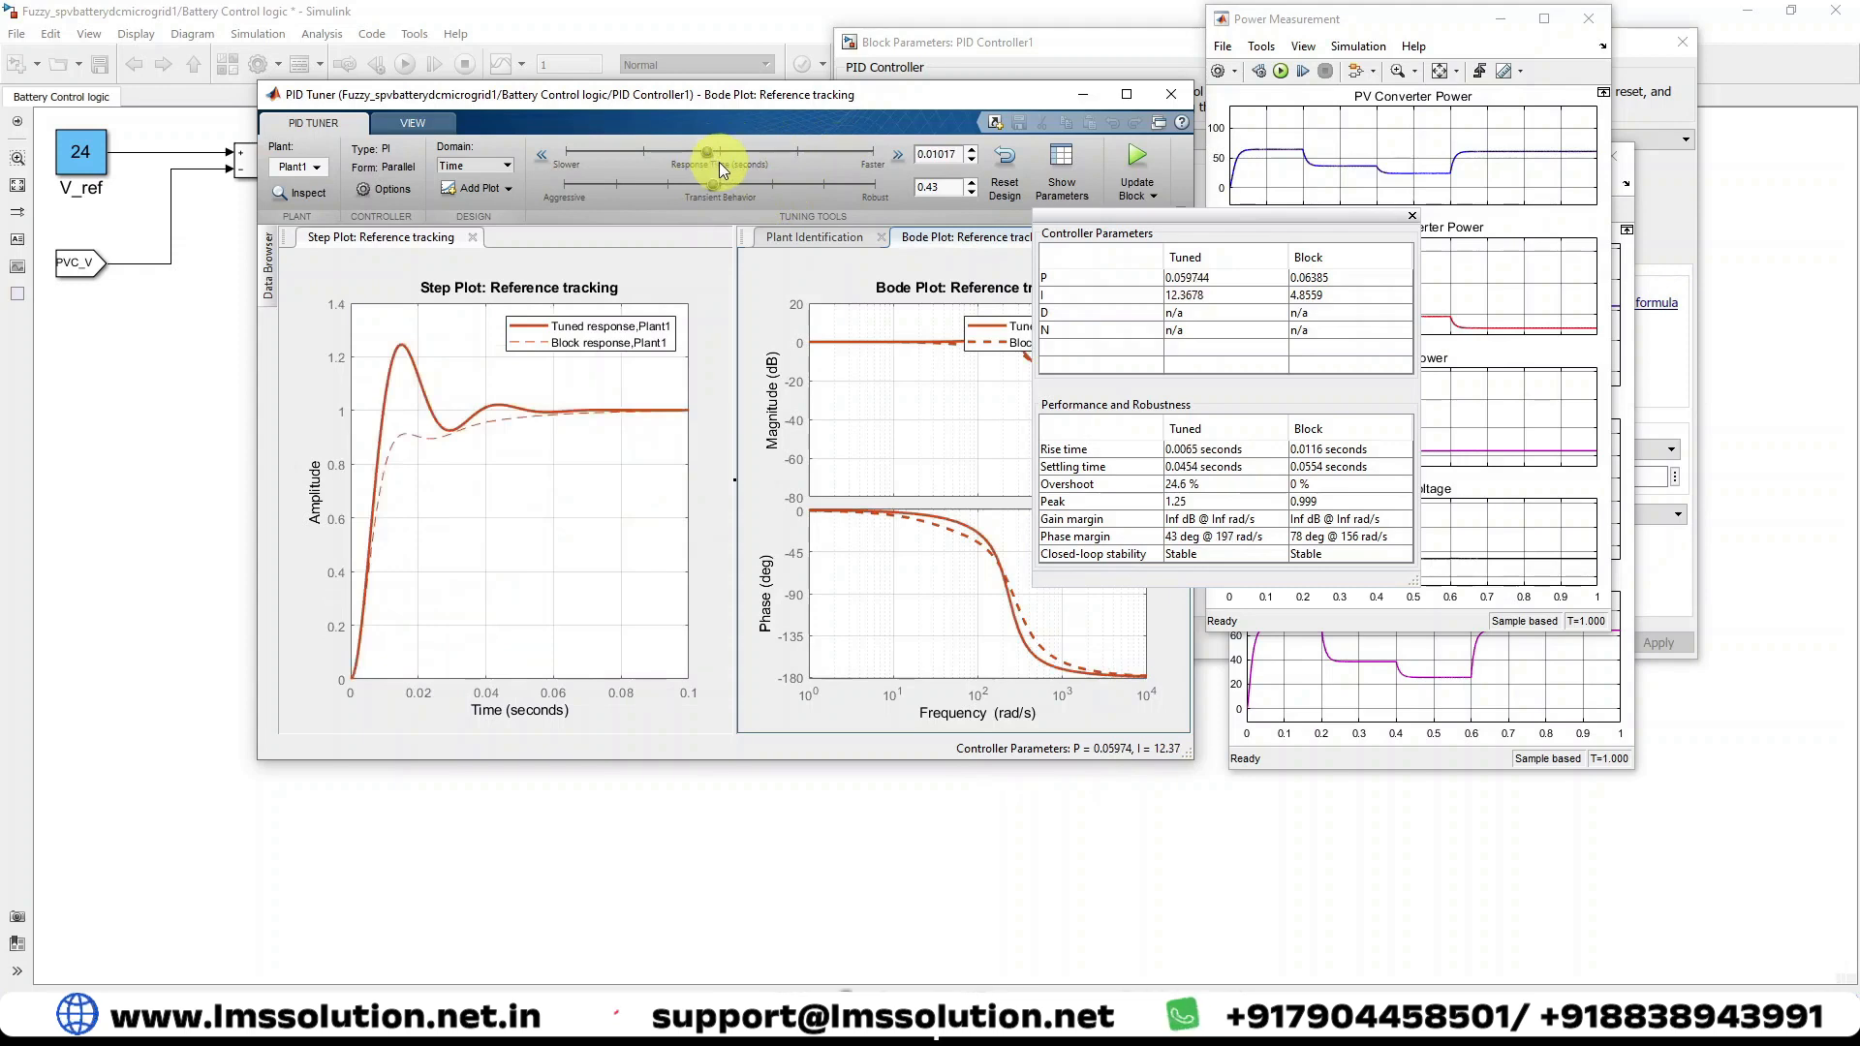
{"action": "left_click_drag", "start_coordinate": [732, 184], "coordinate": [798, 188]}
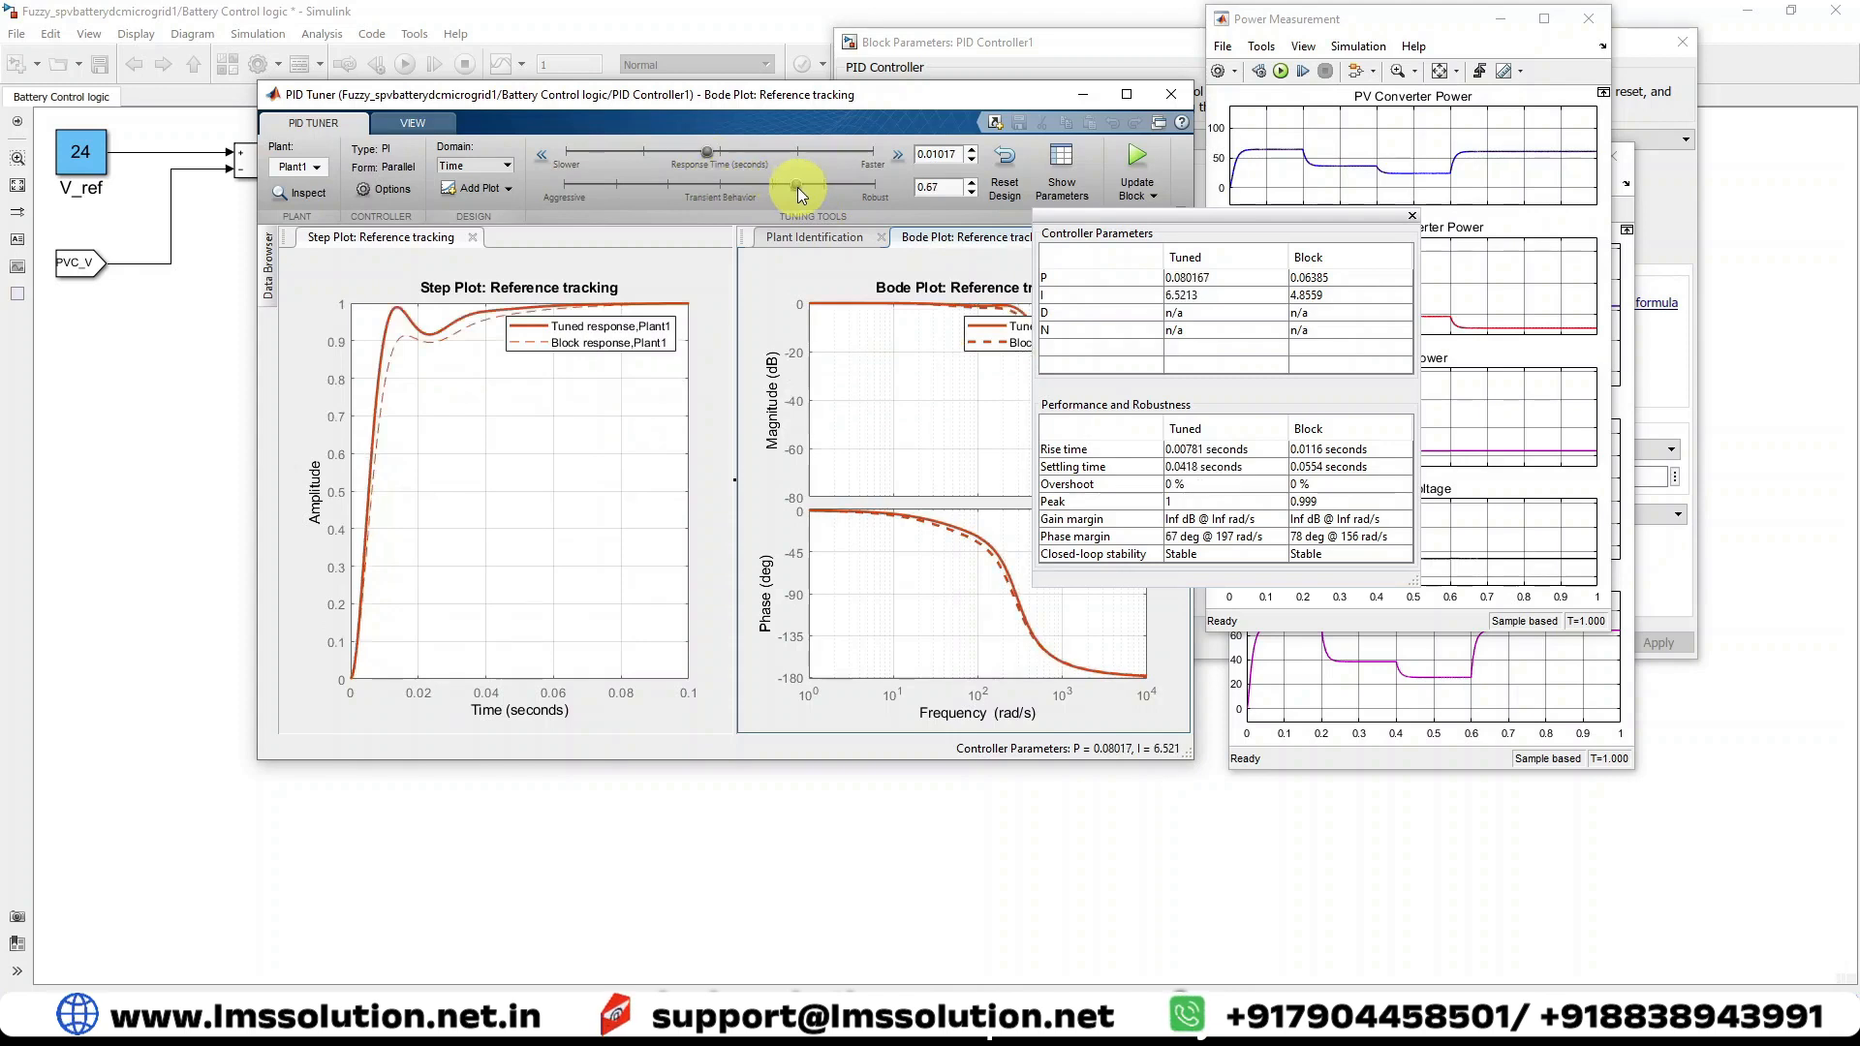
{"action": "left_click_drag", "start_coordinate": [800, 188], "coordinate": [847, 188]}
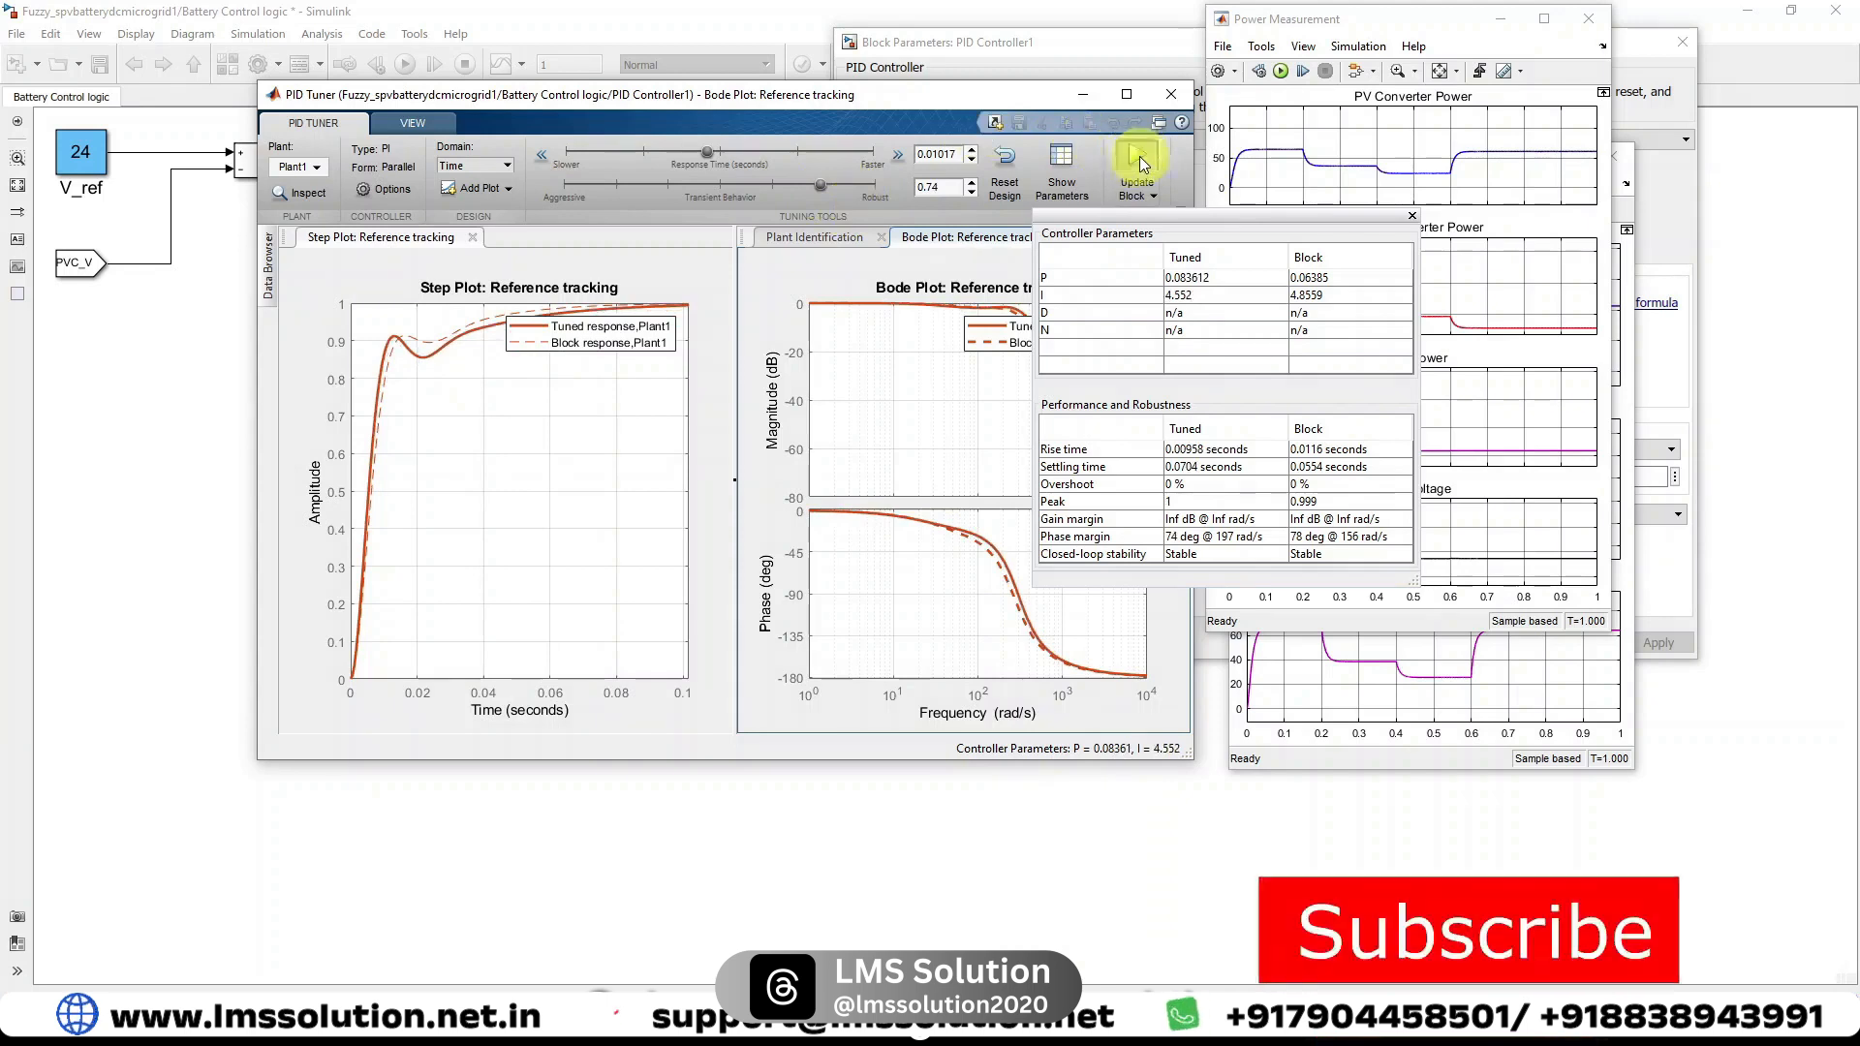
{"action": "left_click", "coordinate": [1140, 157]}
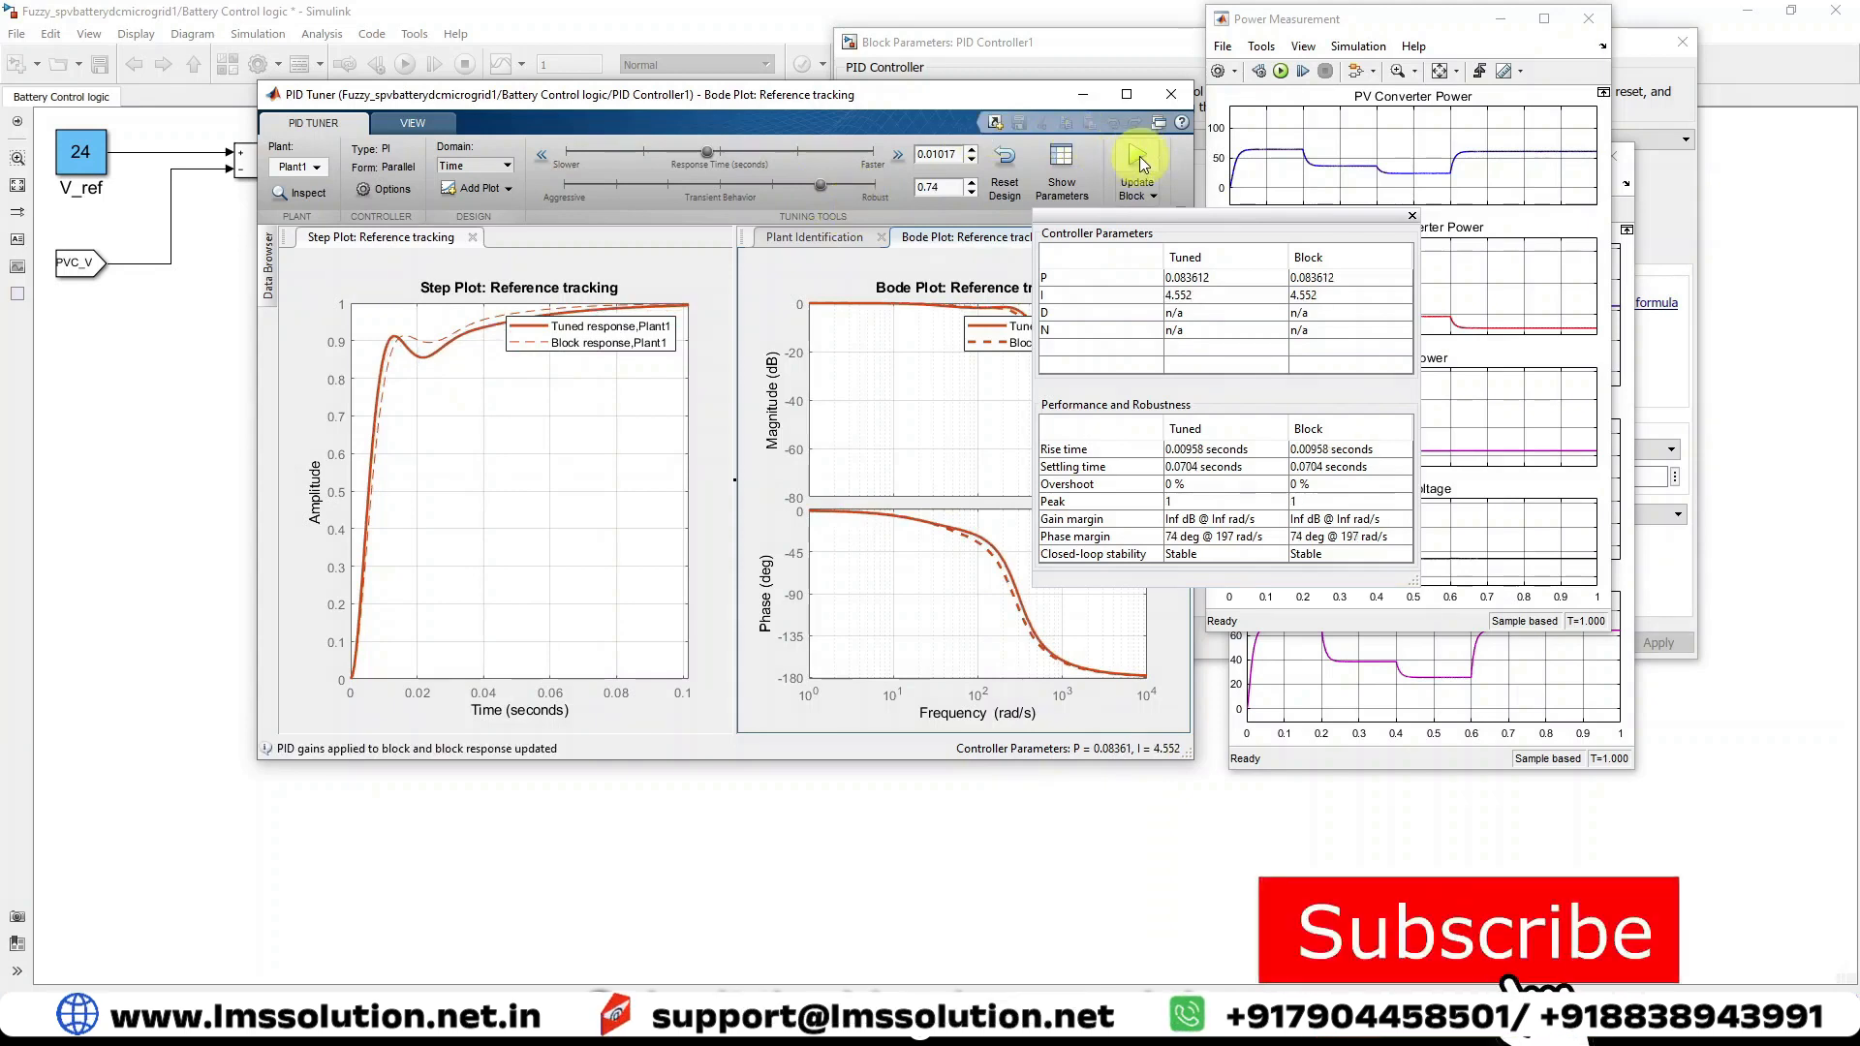
- Rerun the simulation from the Power Measurement scope and bring the PV Measurement scope forward to inspect its curves
{"action": "left_click", "coordinate": [1328, 24]}
{"action": "left_click", "coordinate": [1279, 73]}
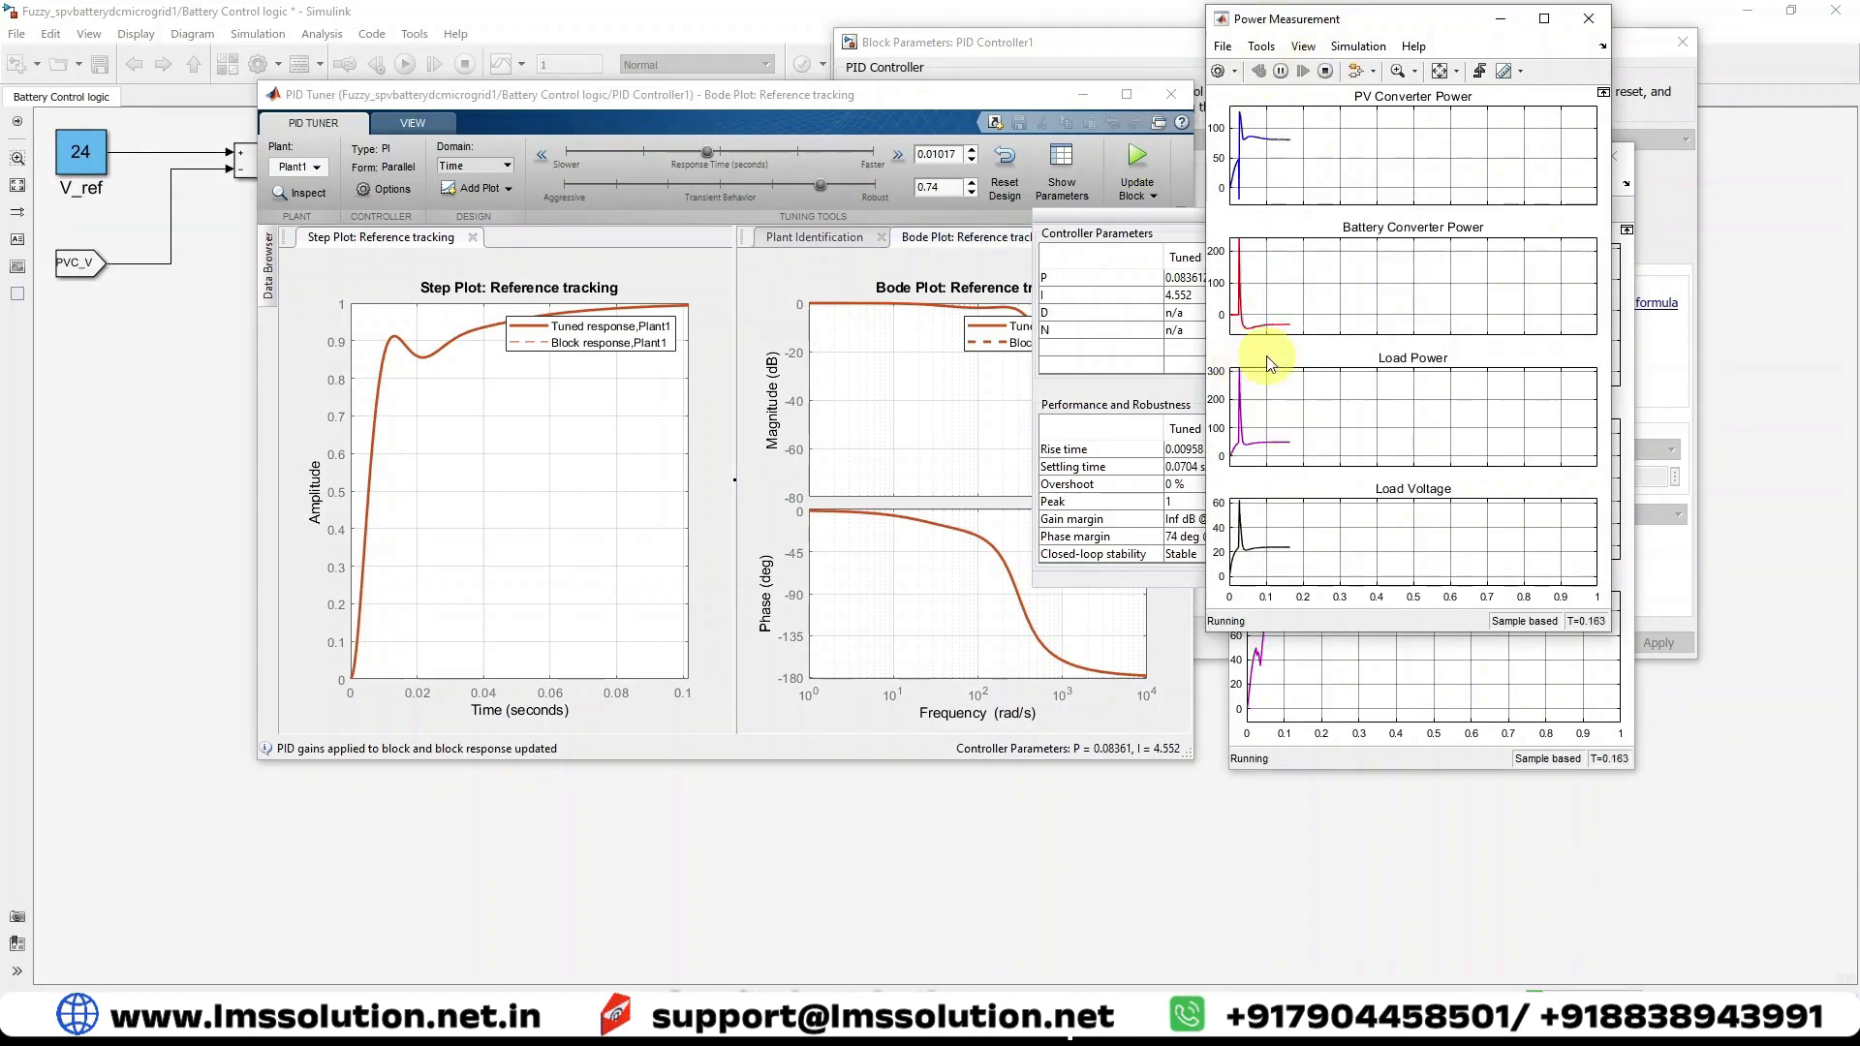
{"action": "left_click", "coordinate": [1249, 762]}
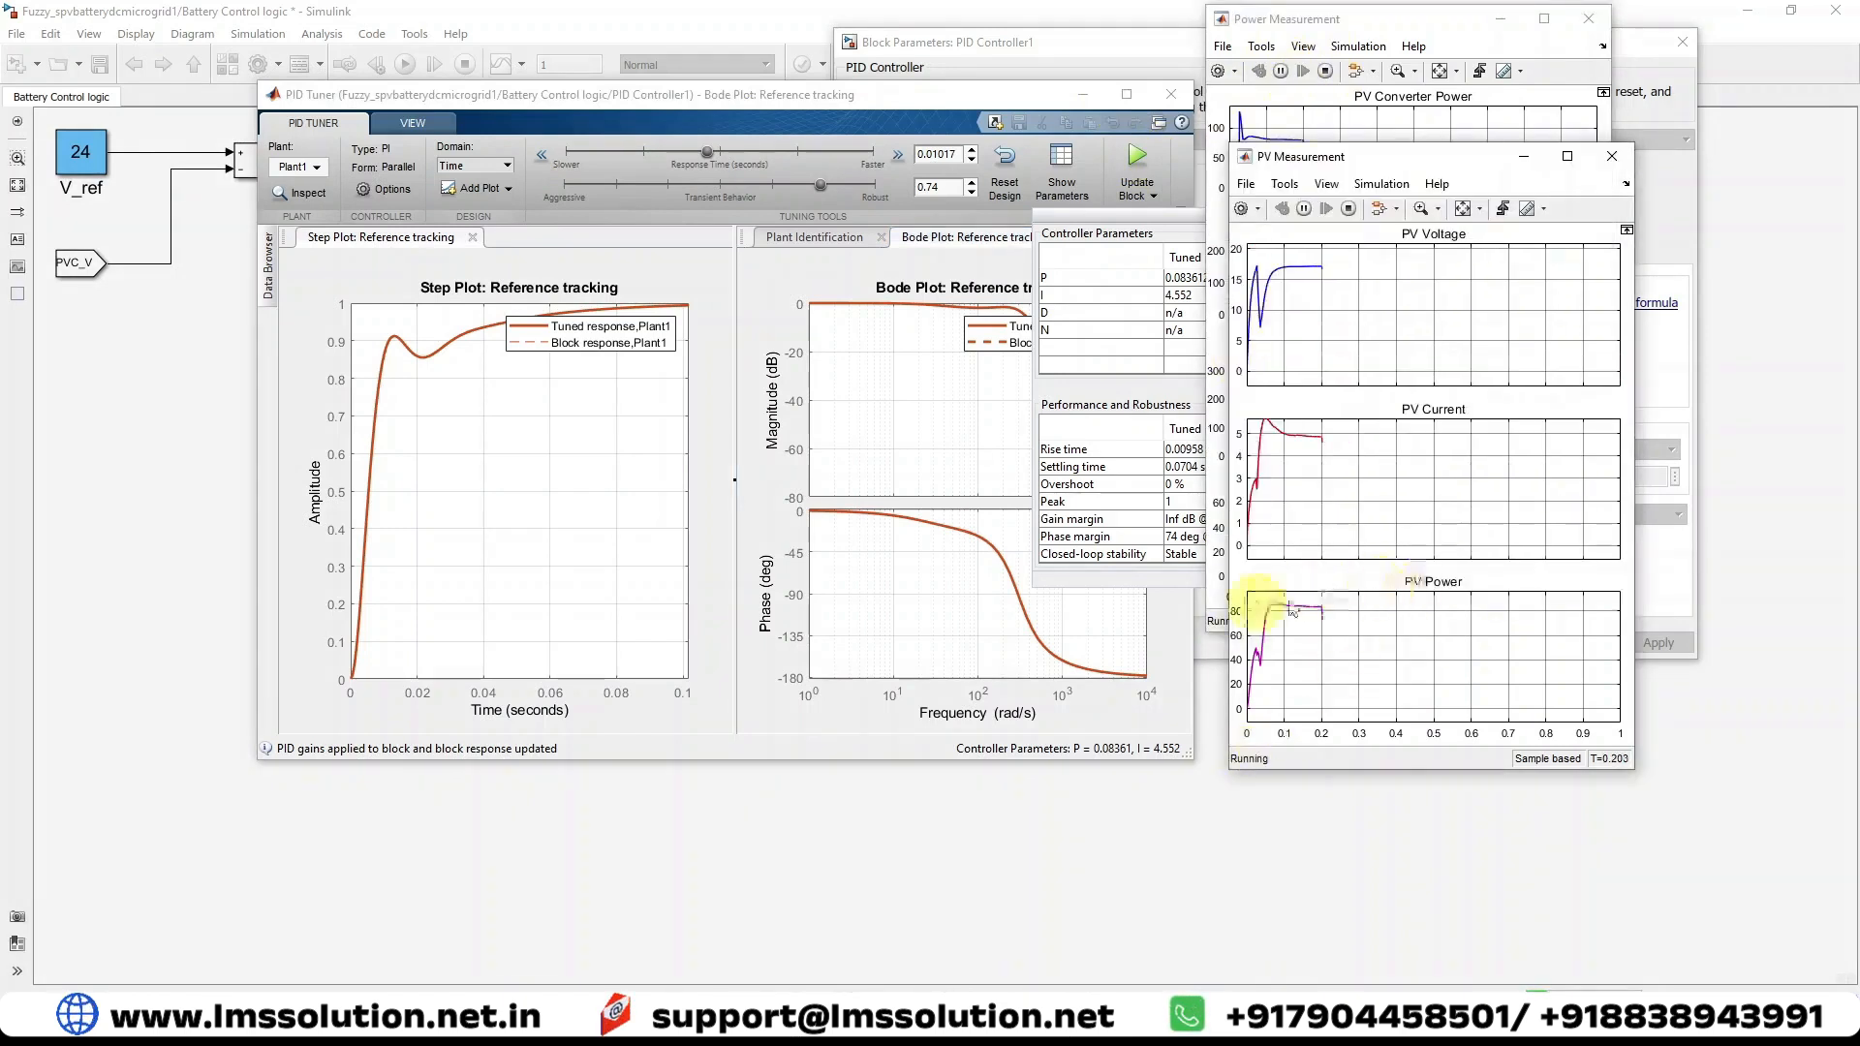
{"action": "left_click_drag", "start_coordinate": [1367, 165], "coordinate": [1400, 161]}
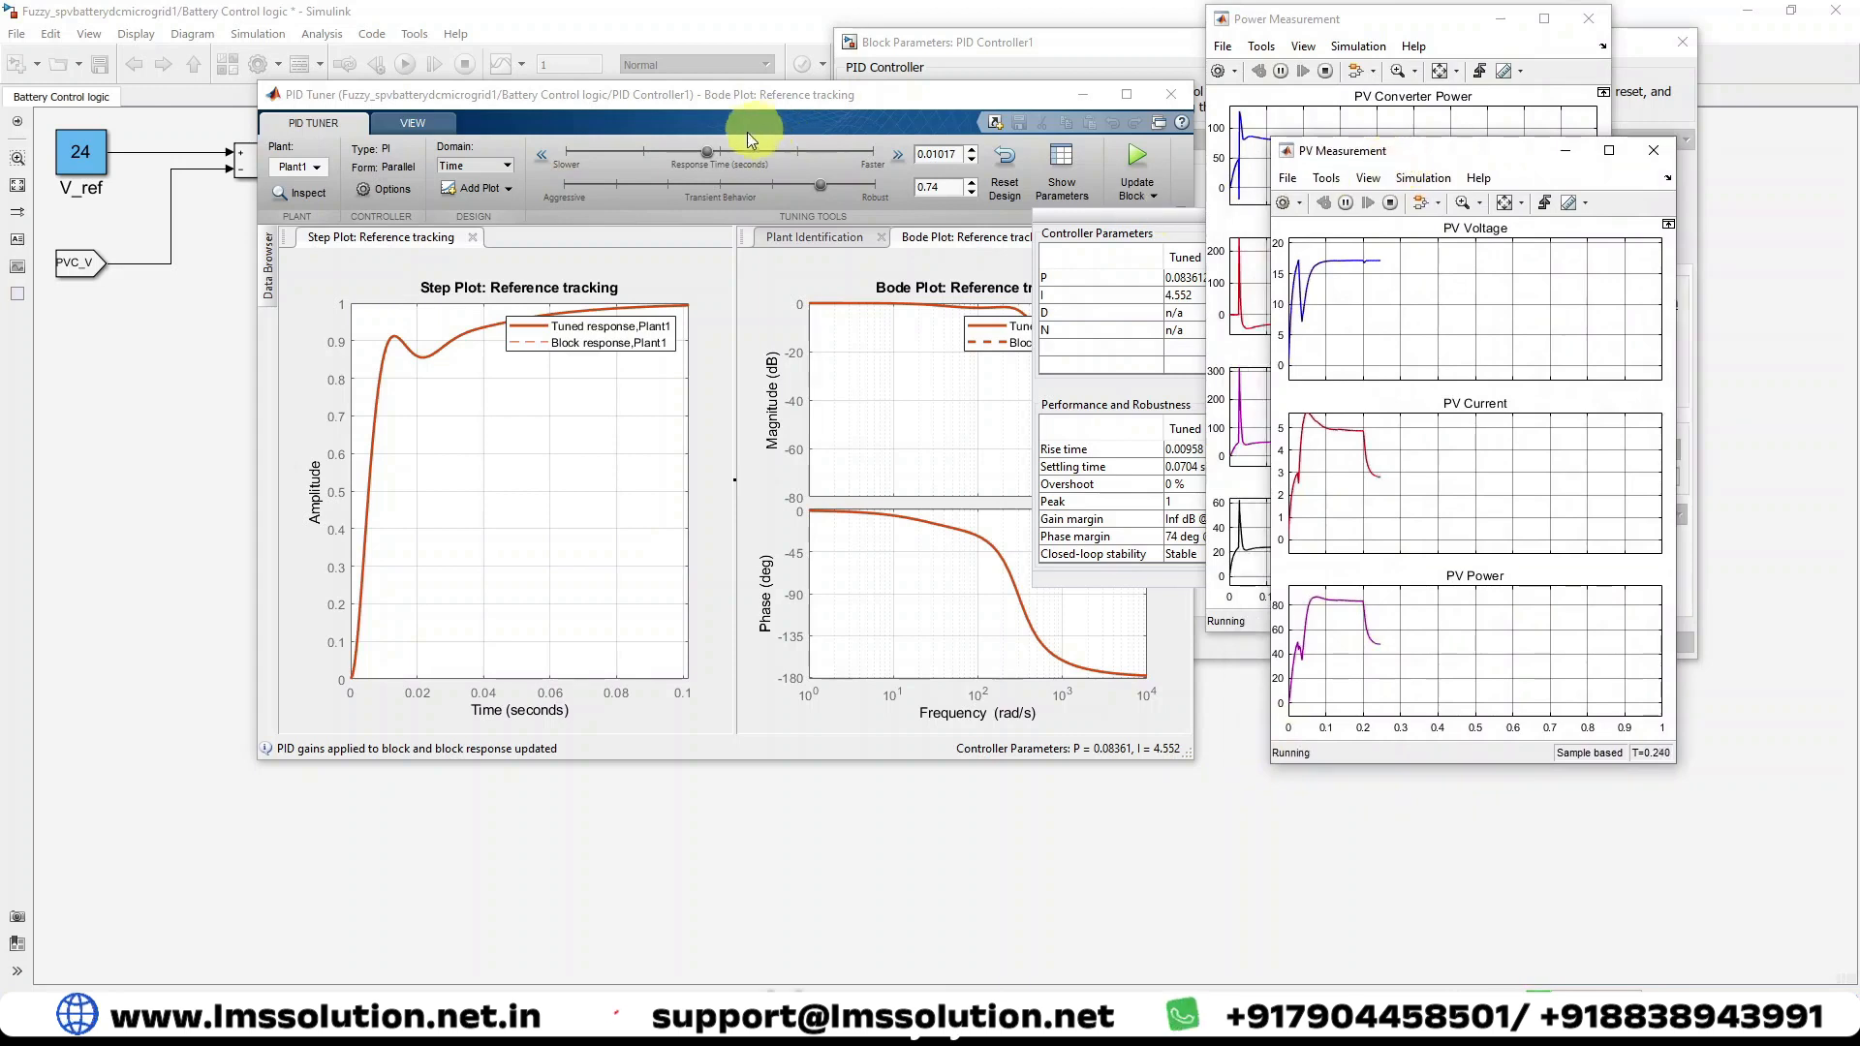
- Slow the response time to obtain gains P = 0 and I = 1.443, and simulate the model with the updated controller block
{"action": "left_click_drag", "start_coordinate": [708, 152], "coordinate": [690, 153]}
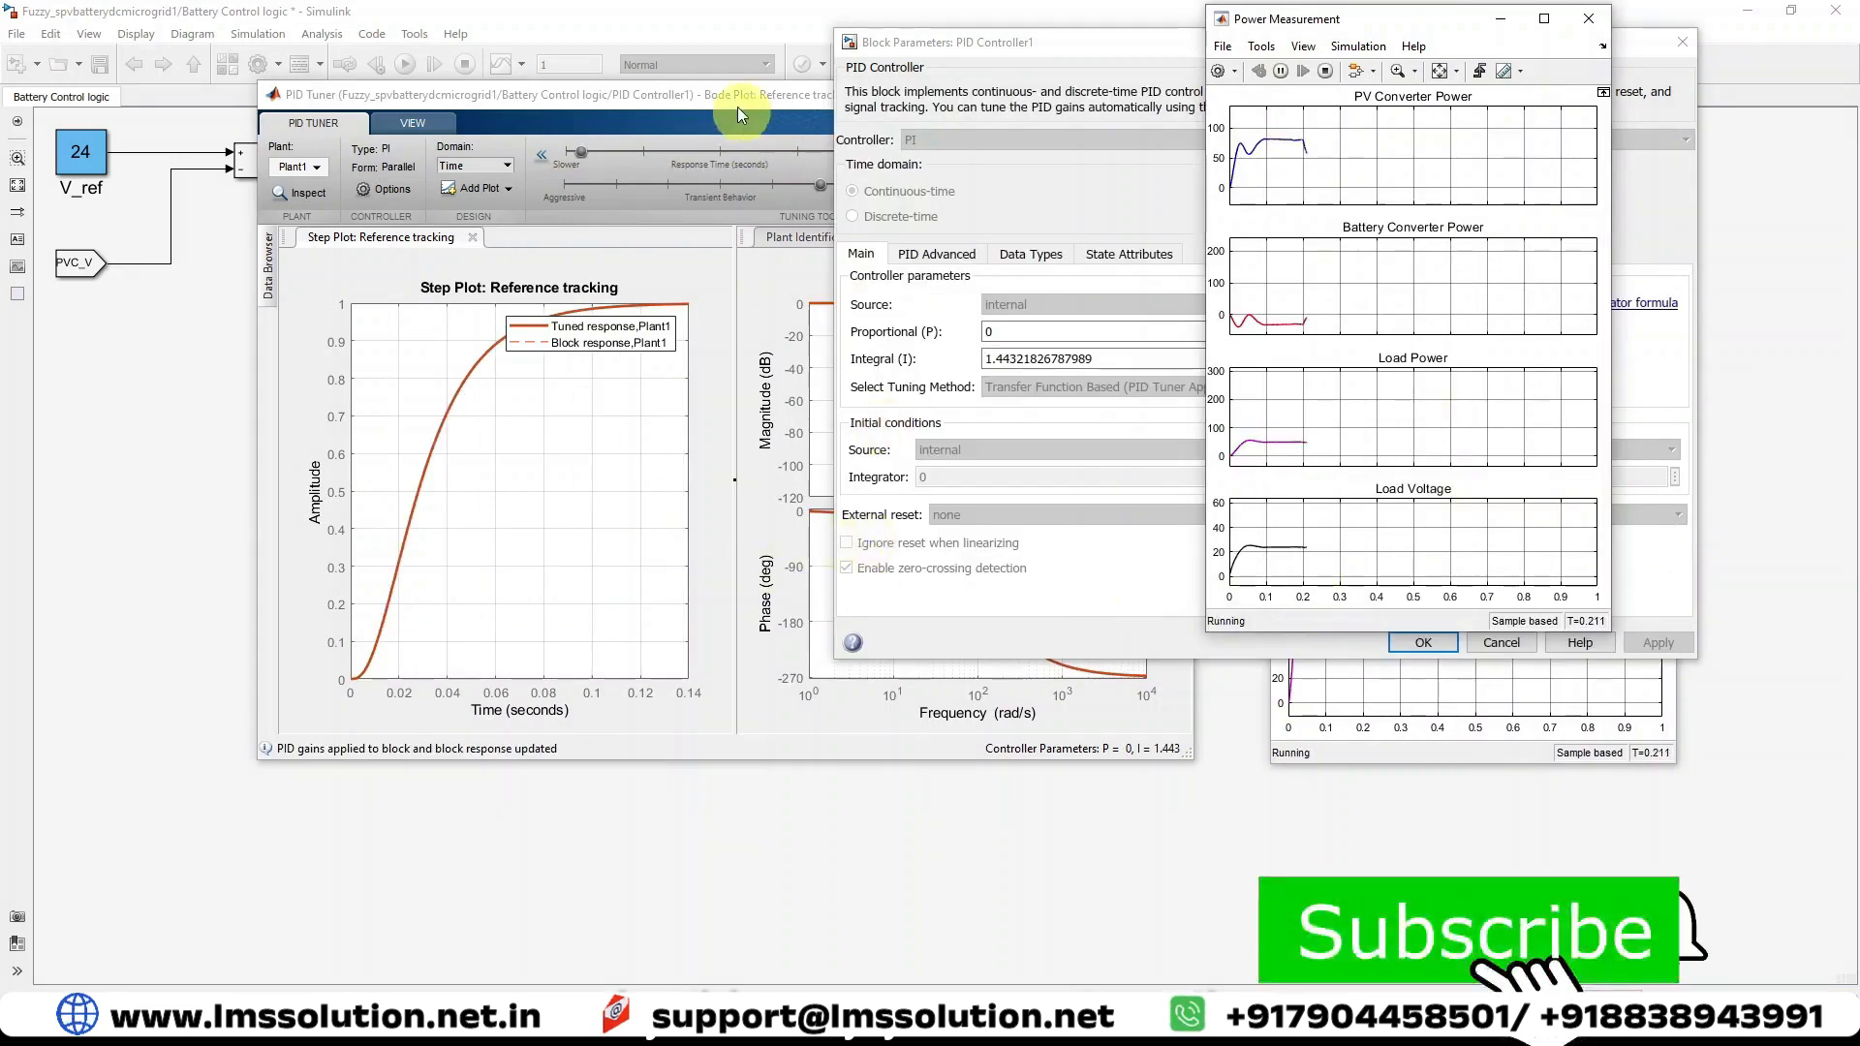
{"action": "left_click", "coordinate": [736, 107]}
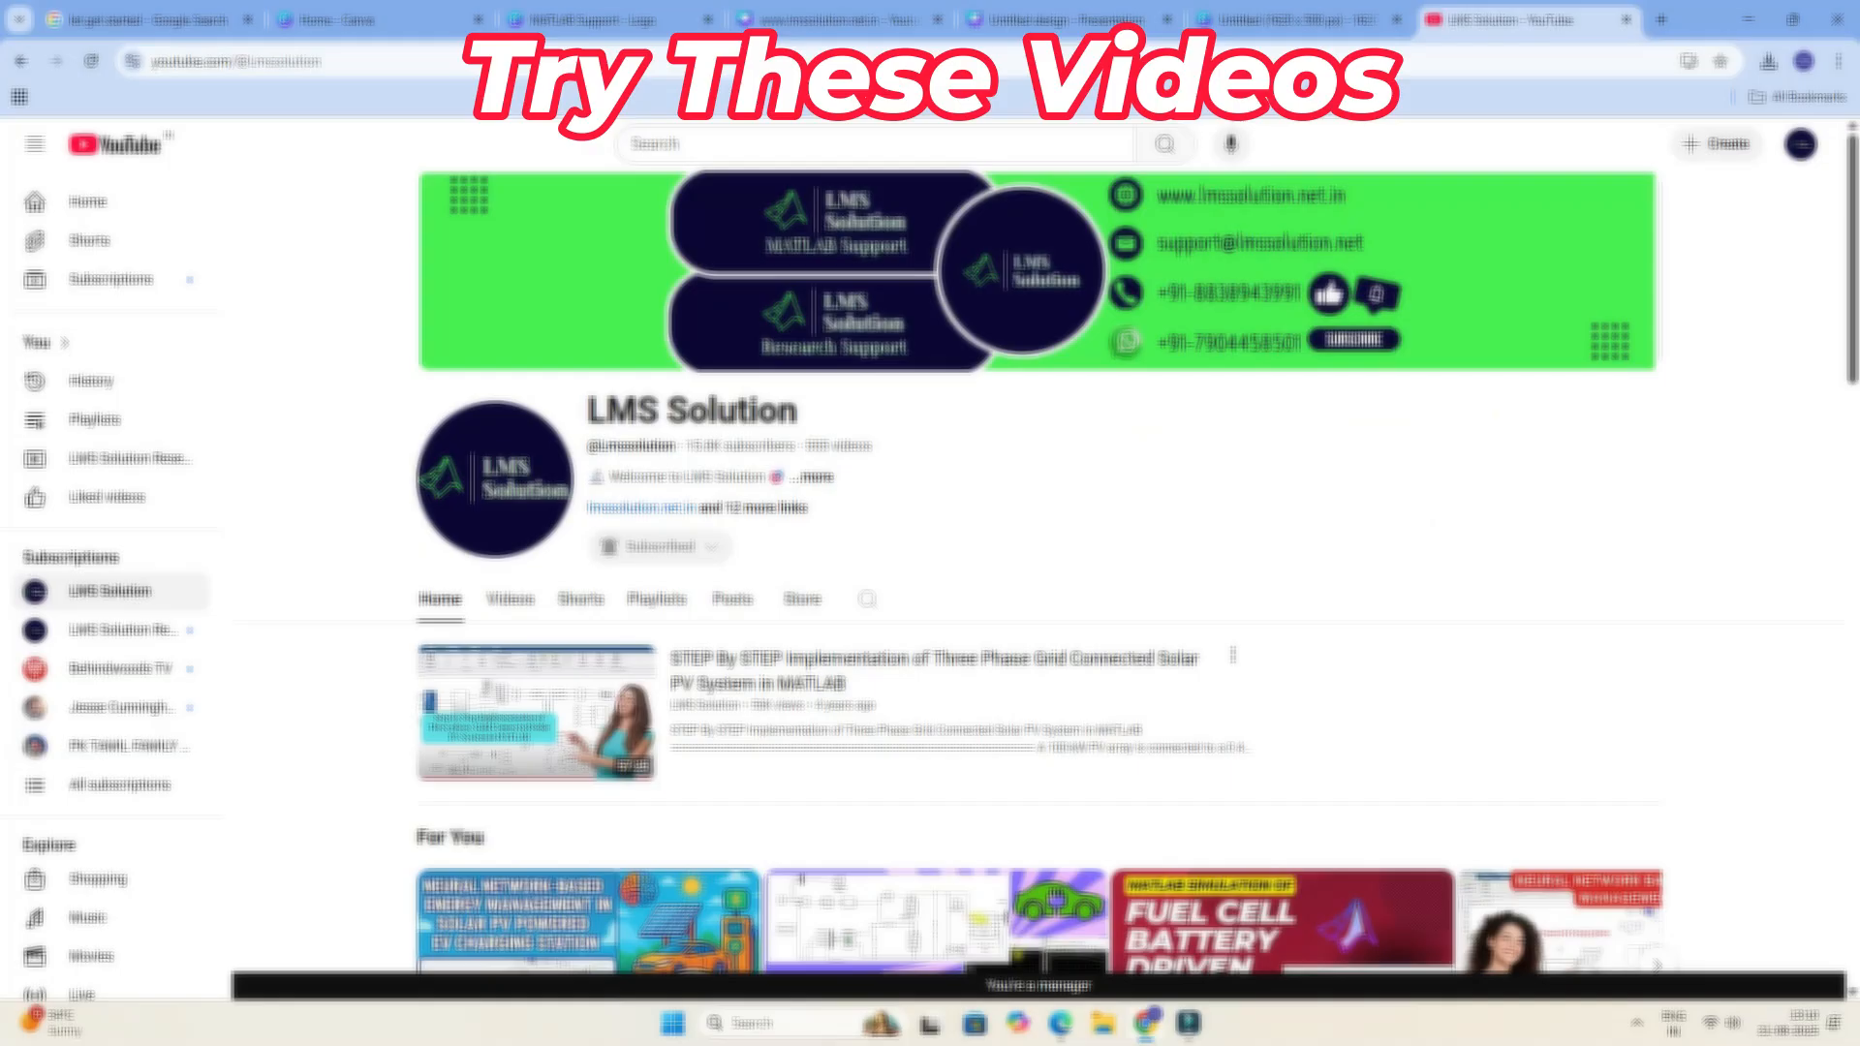